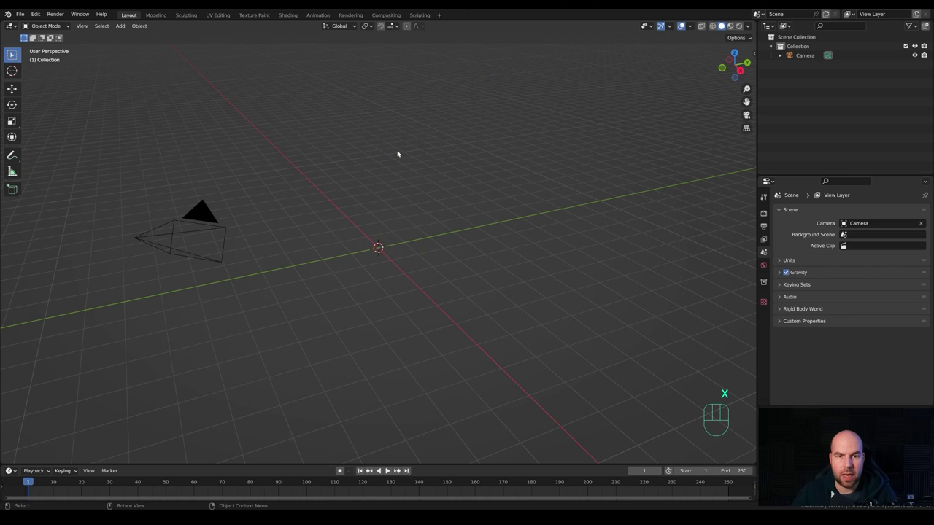
# Add a plane mesh at the world origin and subdivide it once in Edit Mode
pyautogui.moveTo(420, 193); pyautogui.dragTo(423, 211, button='middle')
pyautogui.hotkey('shift', 'a')
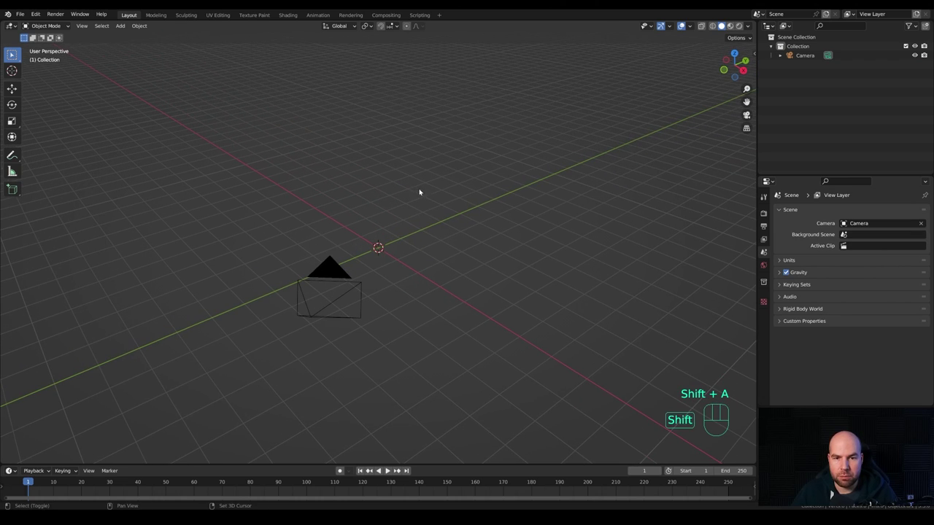
pyautogui.moveTo(414, 192)
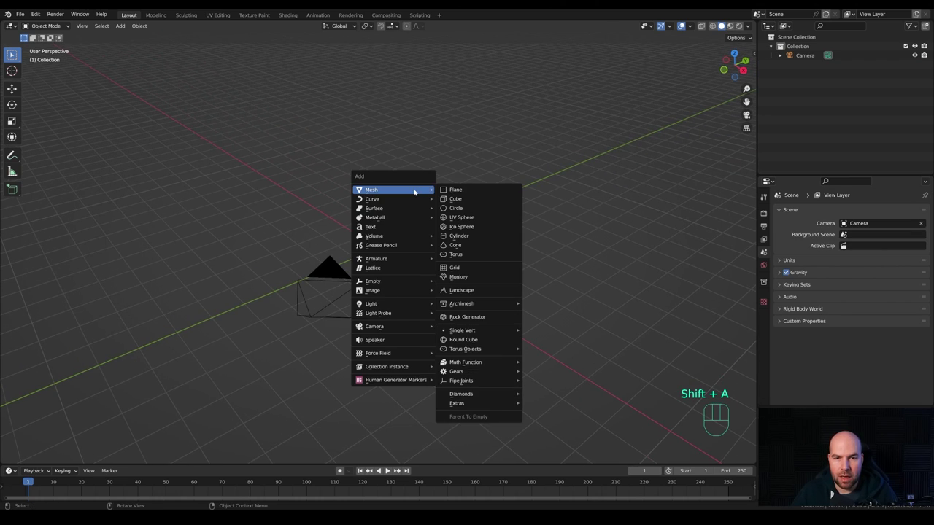
pyautogui.click(470, 191)
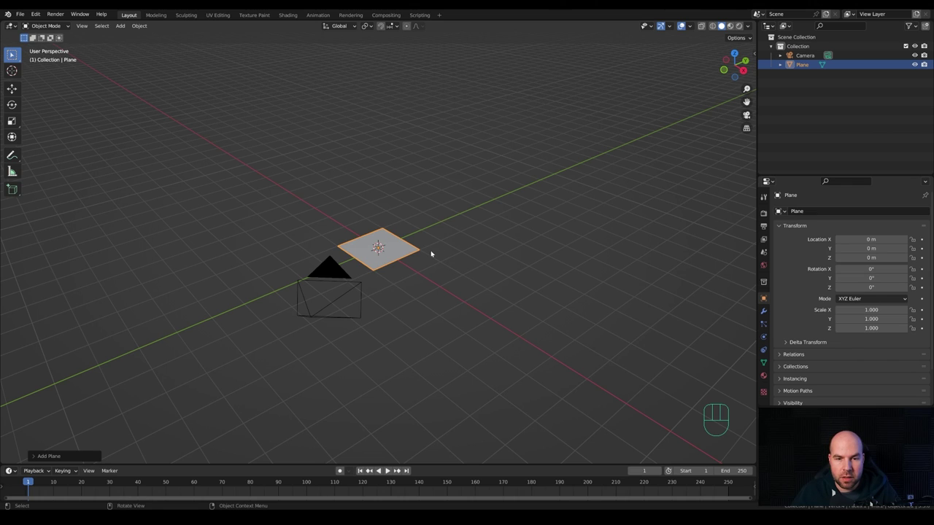
pyautogui.press('Tab')
pyautogui.scroll(3, 433, 271)
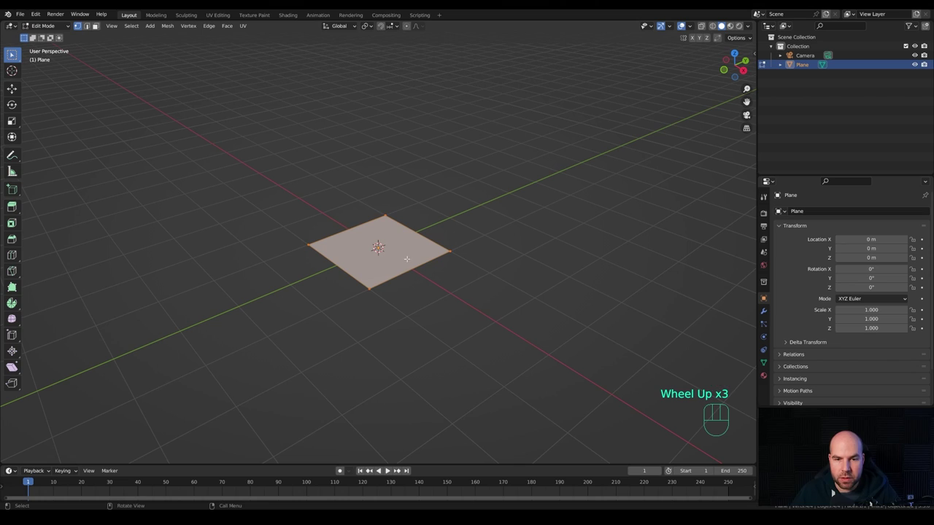
pyautogui.rightClick(379, 248)
pyautogui.click(383, 274)
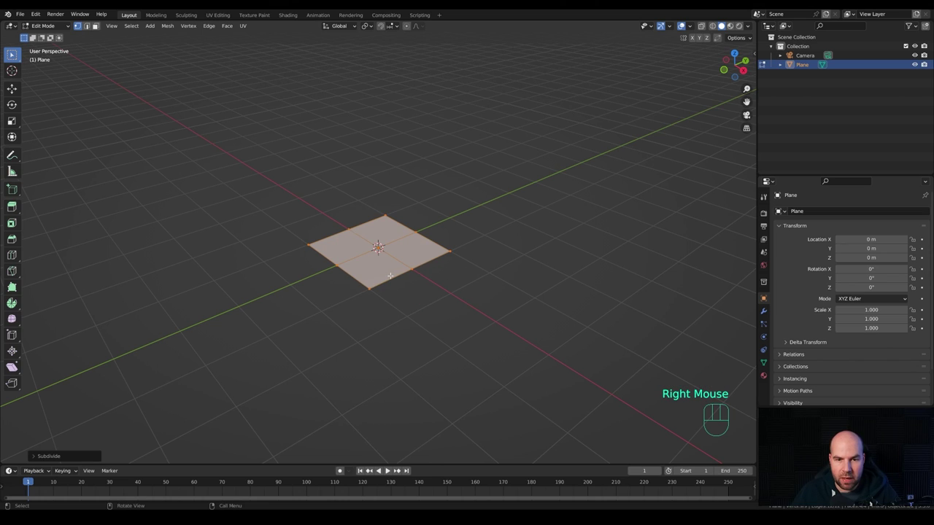
# Extrude the subdivided plane upward about 0.17 m and delete the top faces, leaving an open tray with a rim
pyautogui.press('e')
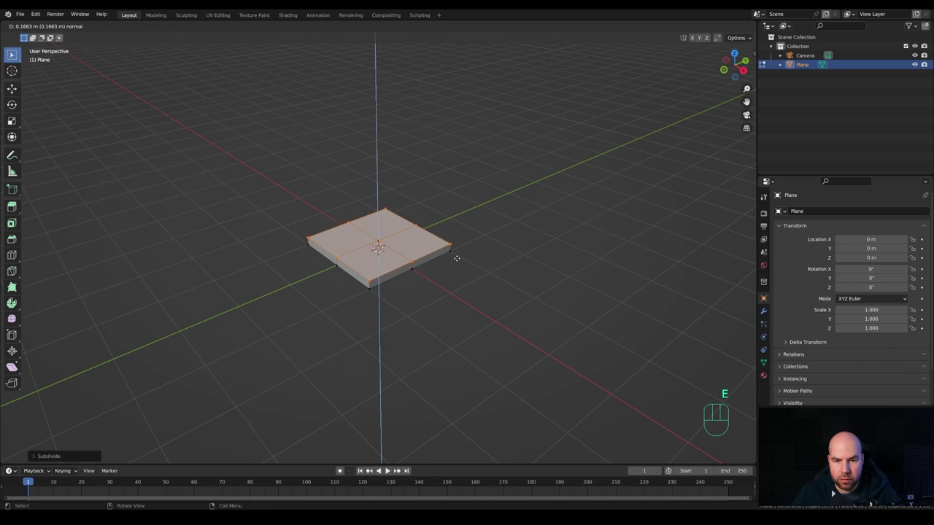
pyautogui.click(456, 258)
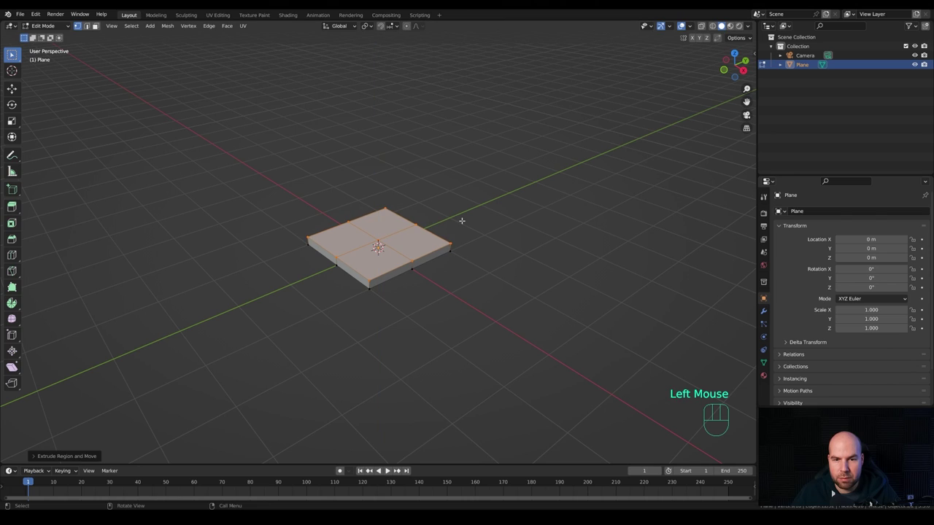
pyautogui.press('x')
pyautogui.click(421, 242)
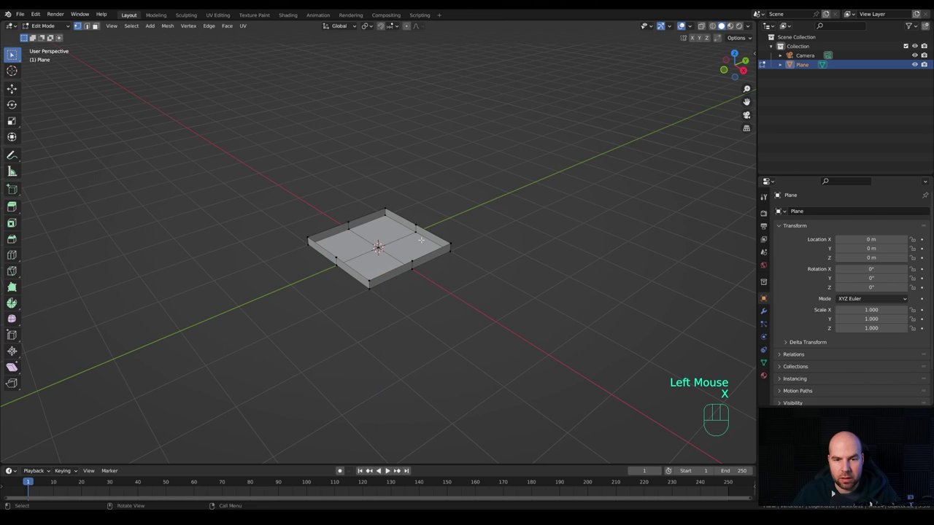
pyautogui.scroll(1, 464, 270)
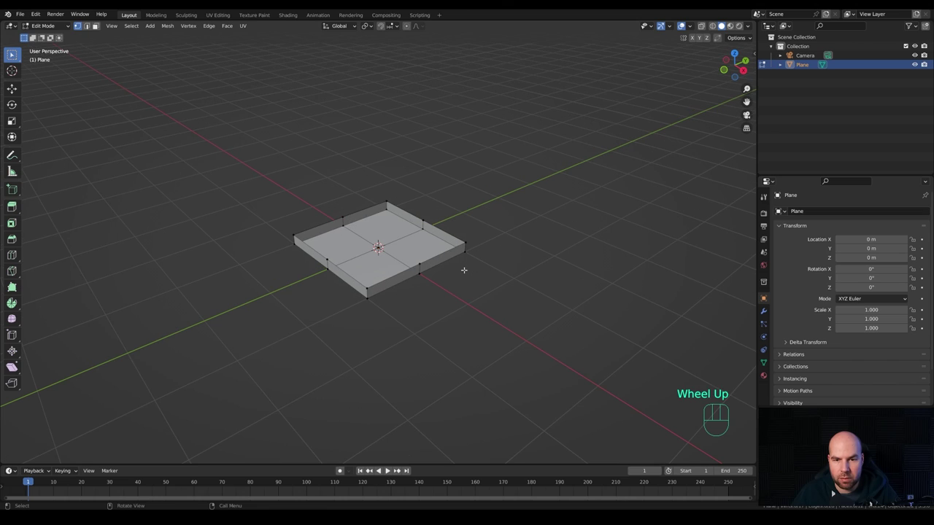
pyautogui.press('Tab')
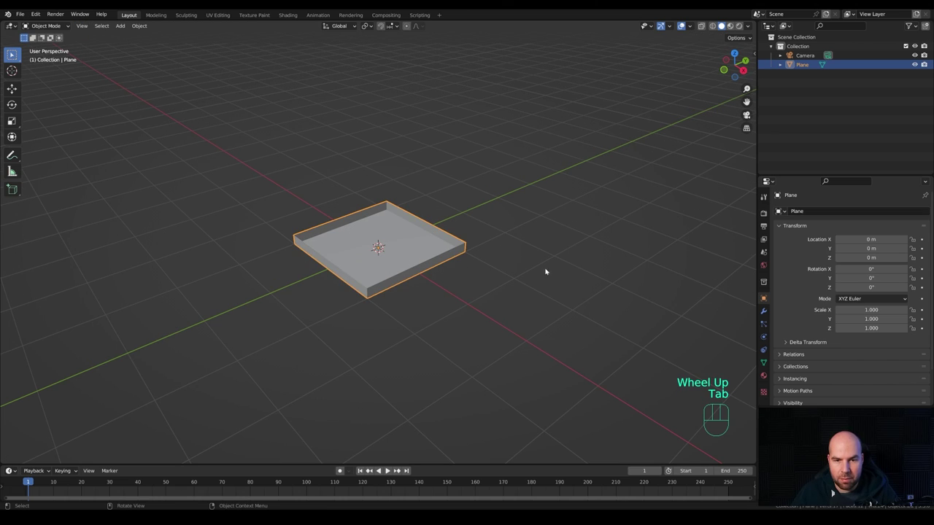
# Add a Solidify modifier to the tray with a thickness of 0.107 m and Even Thickness enabled
pyautogui.click(763, 312)
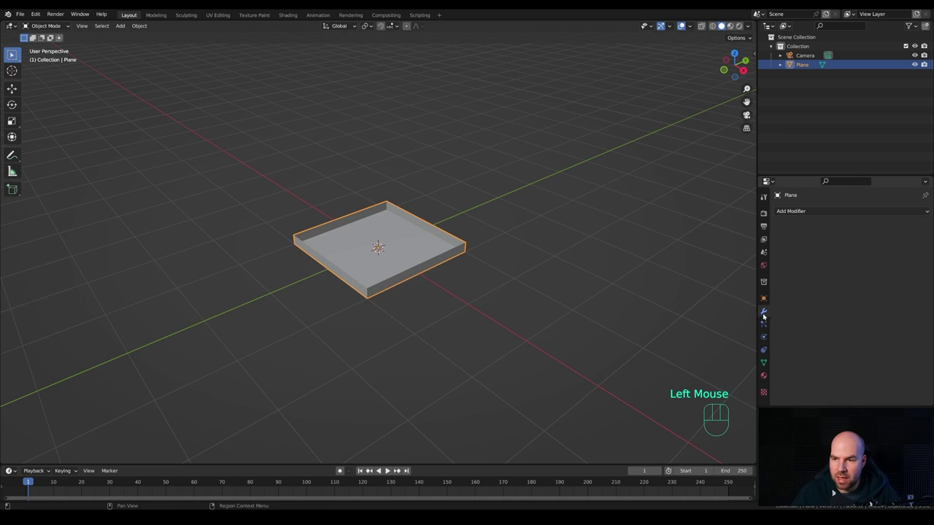
pyautogui.click(808, 212)
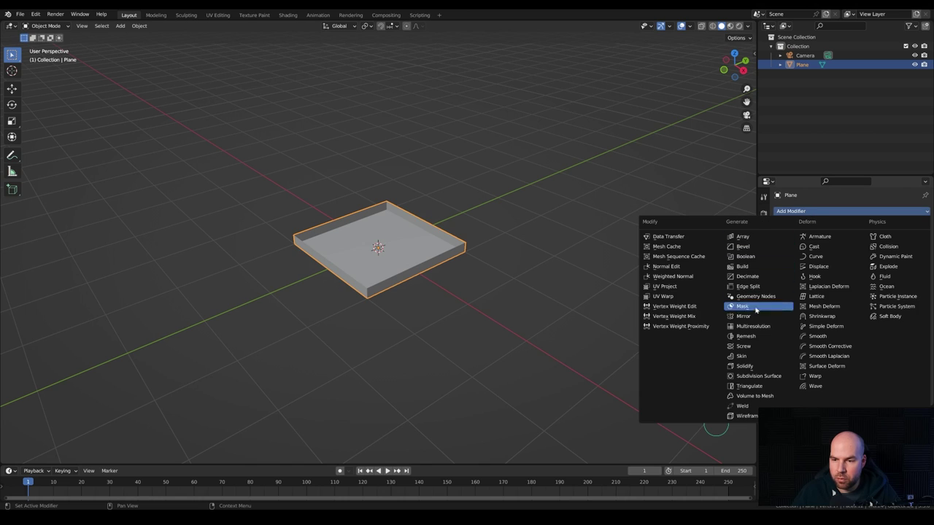
pyautogui.click(744, 366)
pyautogui.keyDown('shift'); pyautogui.moveTo(875, 250); pyautogui.dragTo(899, 250); pyautogui.keyUp('shift')
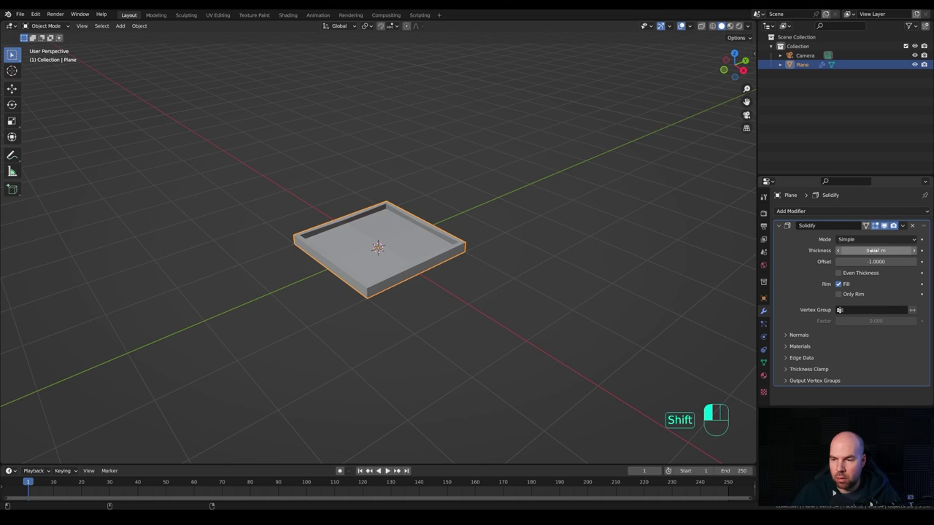
pyautogui.click(848, 275)
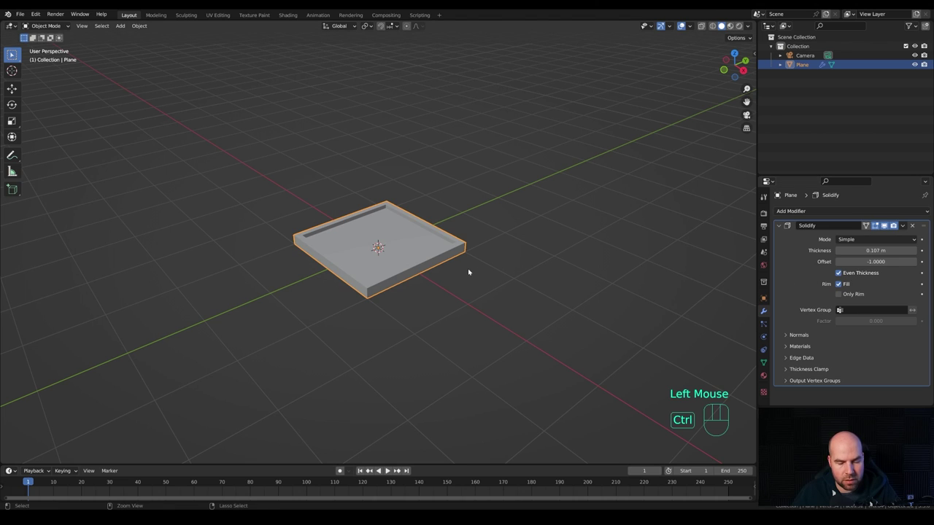
# Add a Subdivision Surface modifier to the tray with viewport and render levels of 3, and shade the tray smooth
pyautogui.hotkey('ctrl', '2')
pyautogui.scroll(4, 413, 279)
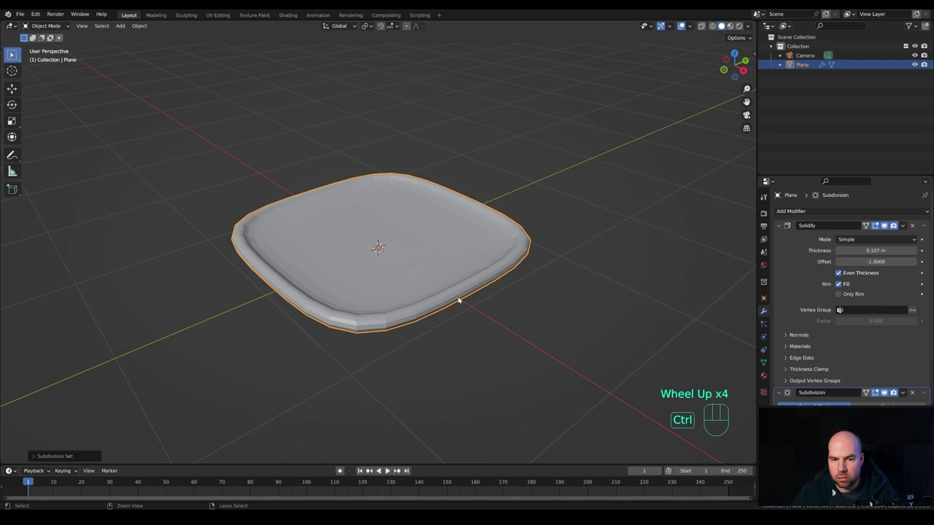
pyautogui.hotkey('ctrl', '3')
pyautogui.scroll(-6, 896, 349)
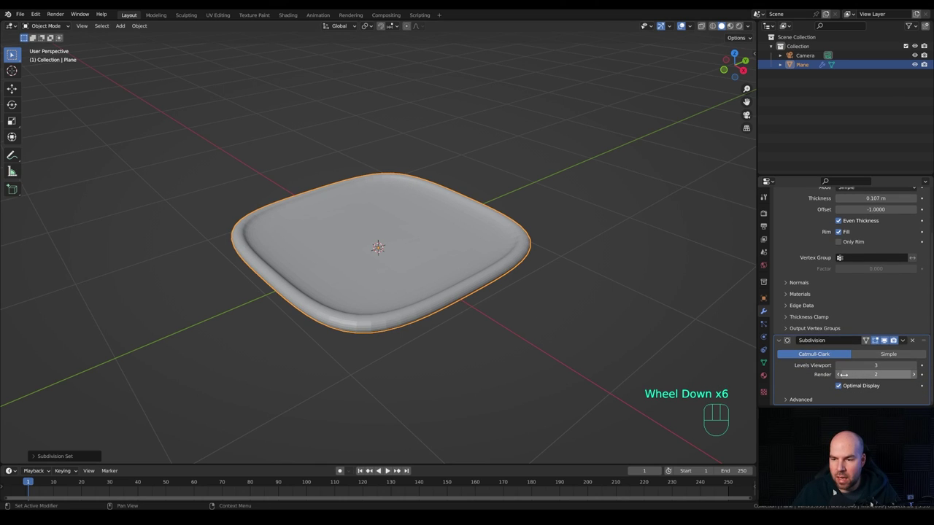
pyautogui.press('ctrl')
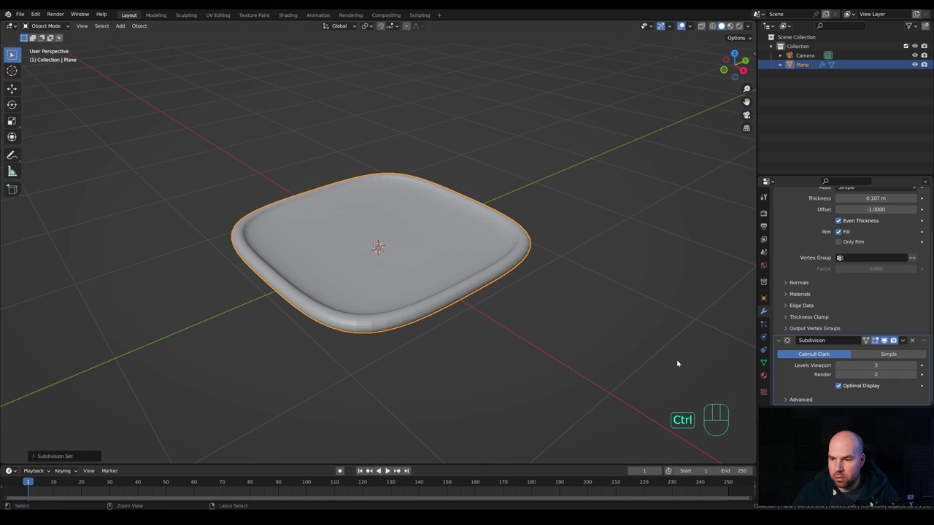
pyautogui.hotkey('ctrl', '2')
pyautogui.hotkey('ctrl', '3')
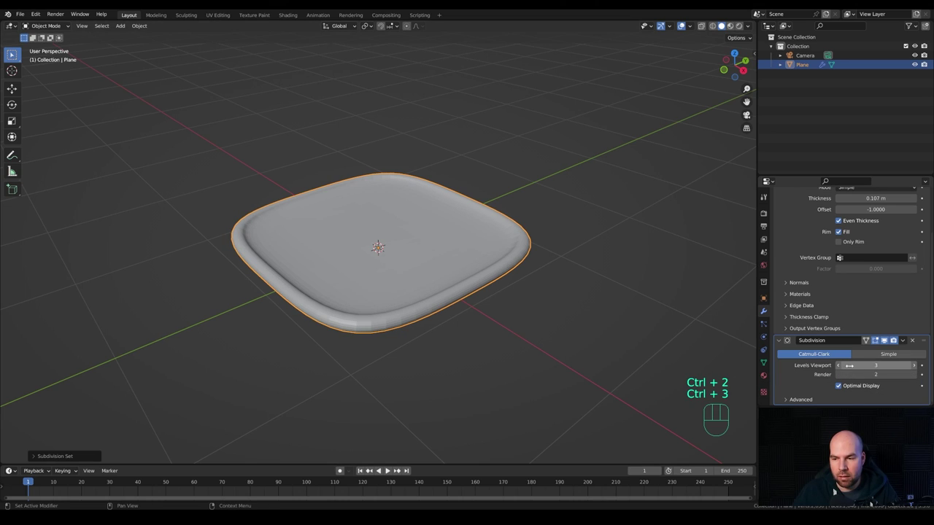
pyautogui.click(915, 375)
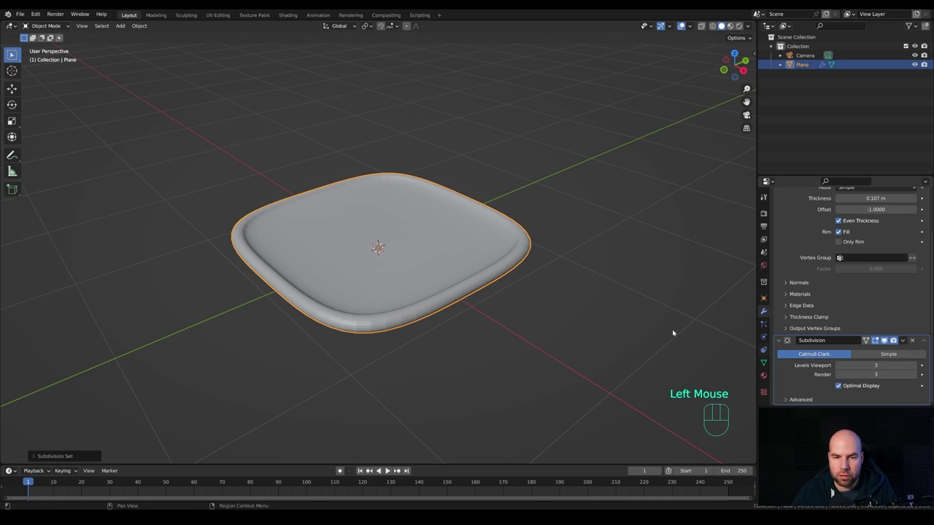
pyautogui.rightClick(449, 241)
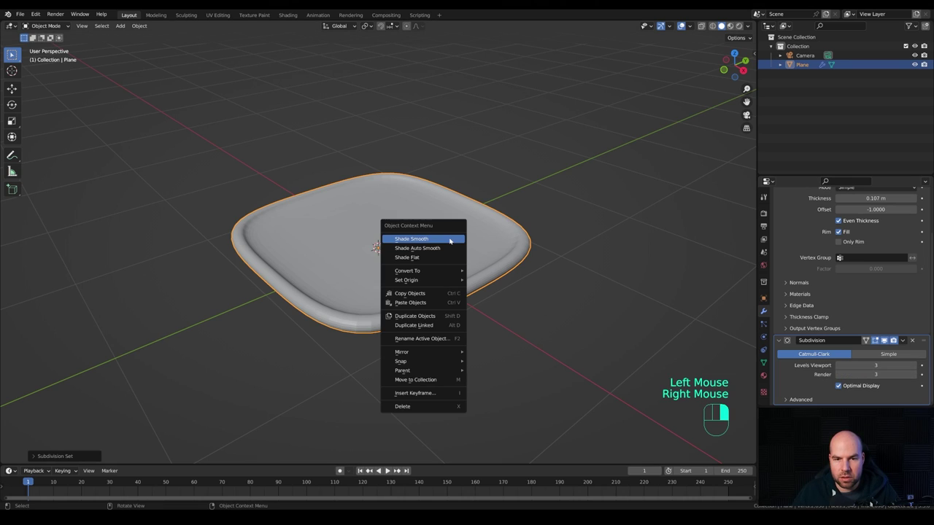
pyautogui.click(449, 240)
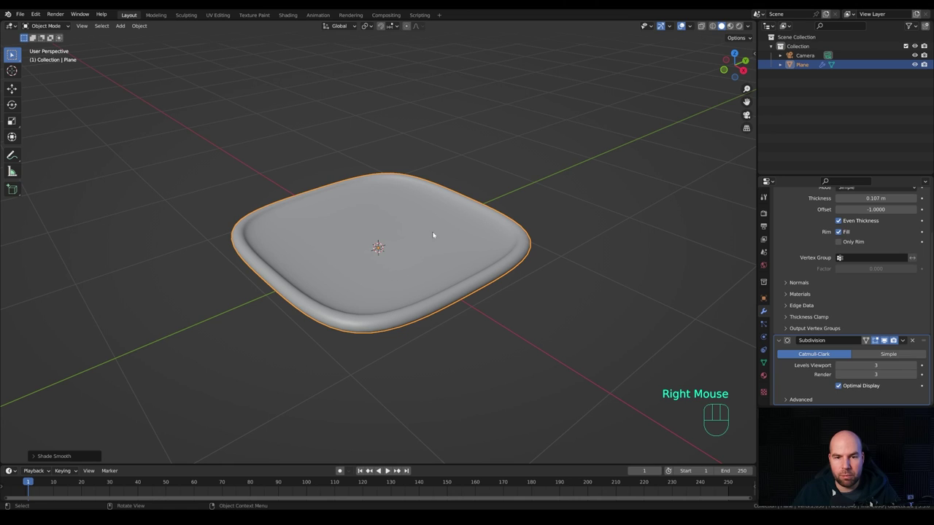
# Place the 3D cursor on the tray's inner surface near its centre and add a new plane there
pyautogui.moveTo(393, 242)
pyautogui.mouseDown(button='middle')
pyautogui.moveTo(419, 243)
pyautogui.moveTo(375, 244)
pyautogui.mouseUp(button='middle')
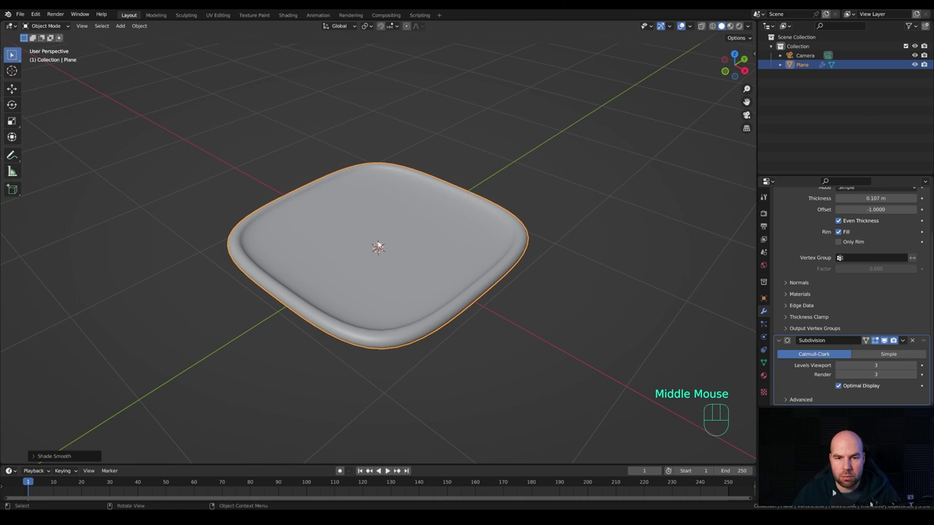
pyautogui.keyDown('shift'); pyautogui.rightClick(377, 244); pyautogui.keyUp('shift')
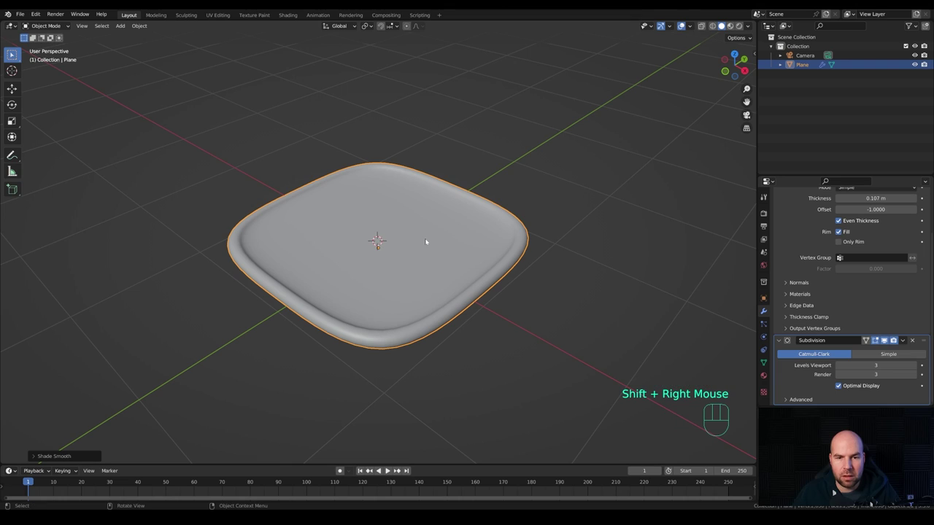
pyautogui.hotkey('shift', 'a')
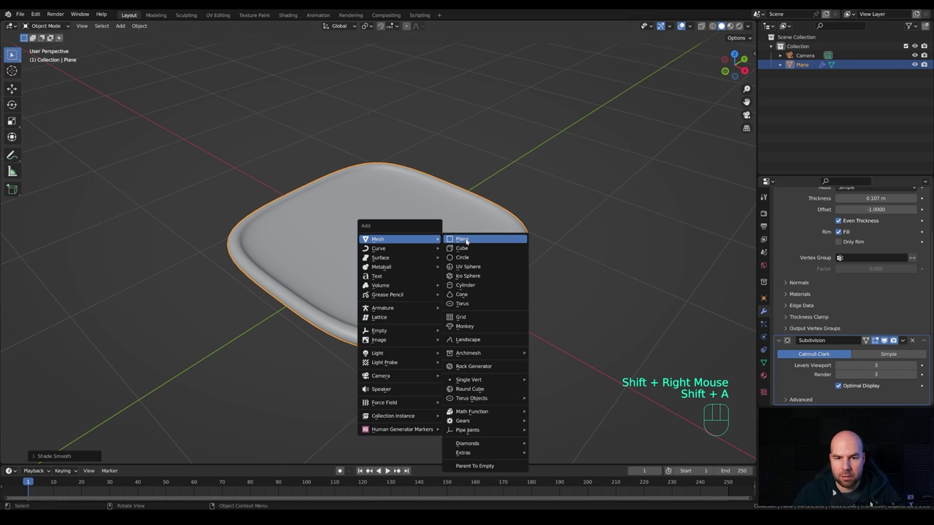
pyautogui.click(459, 238)
# Scale the new plane's mesh down to about 0.16 in Edit Mode and stretch it along Y by about 2.15
pyautogui.press('Tab')
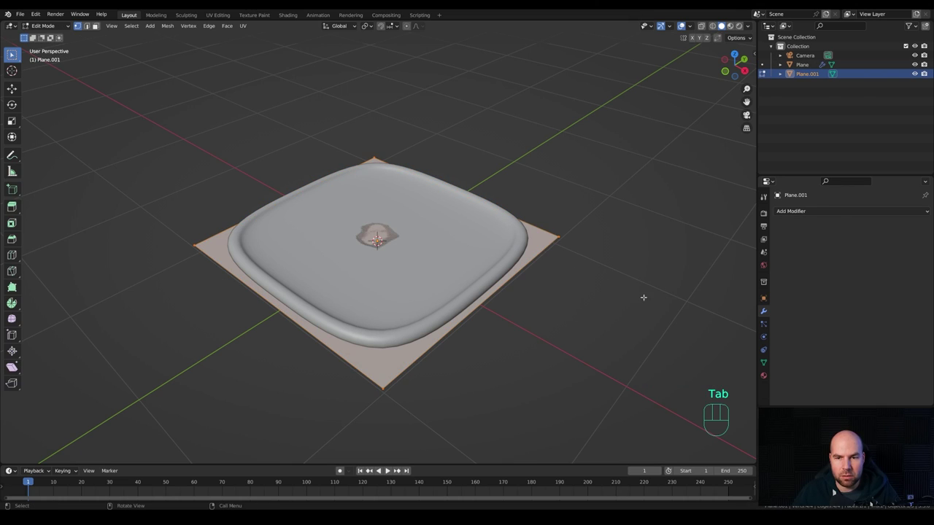
pyautogui.press('s')
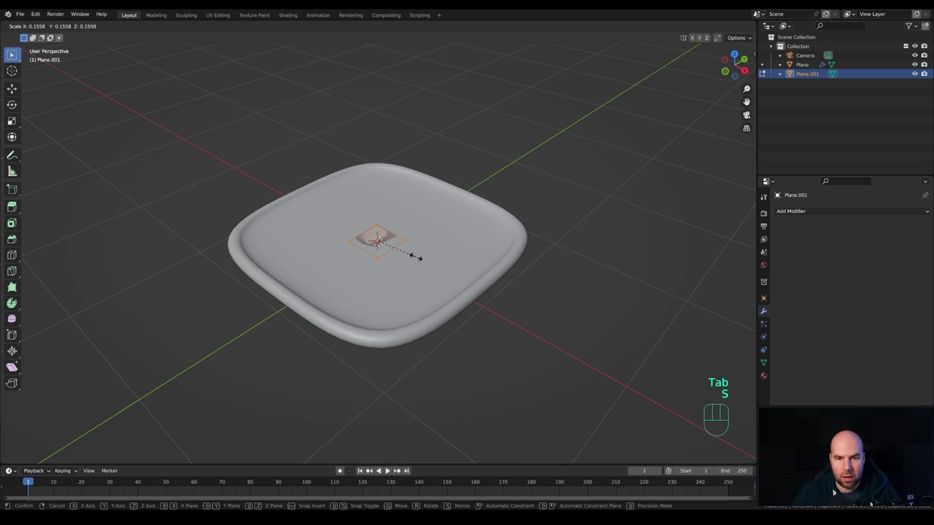
pyautogui.click(418, 255)
pyautogui.press('s')
pyautogui.press('y')
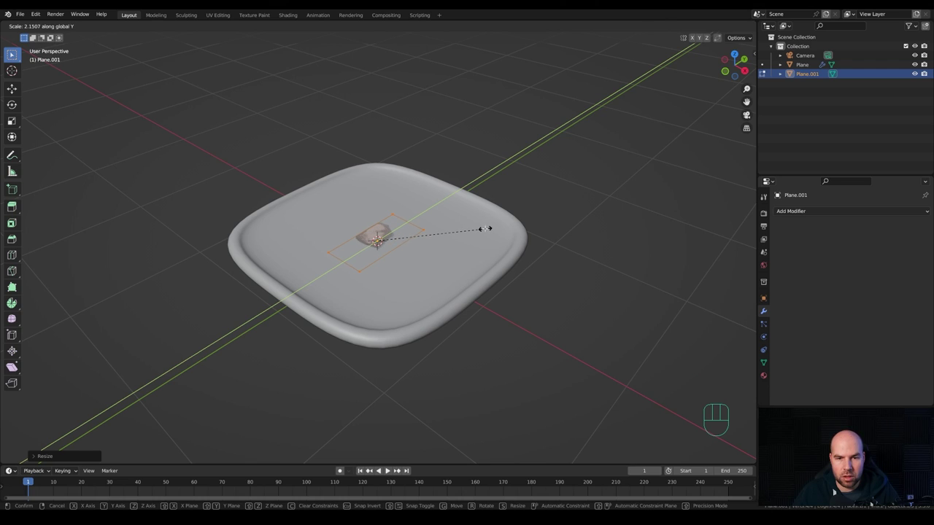
pyautogui.click(483, 228)
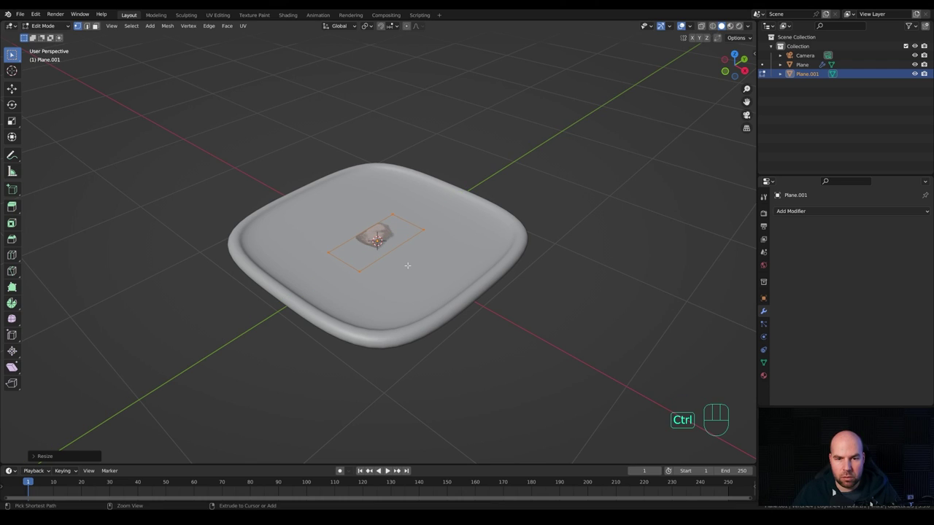
# Add a centred loop cut across the middle of the small rectangle's long sides
pyautogui.hotkey('ctrl', 'r')
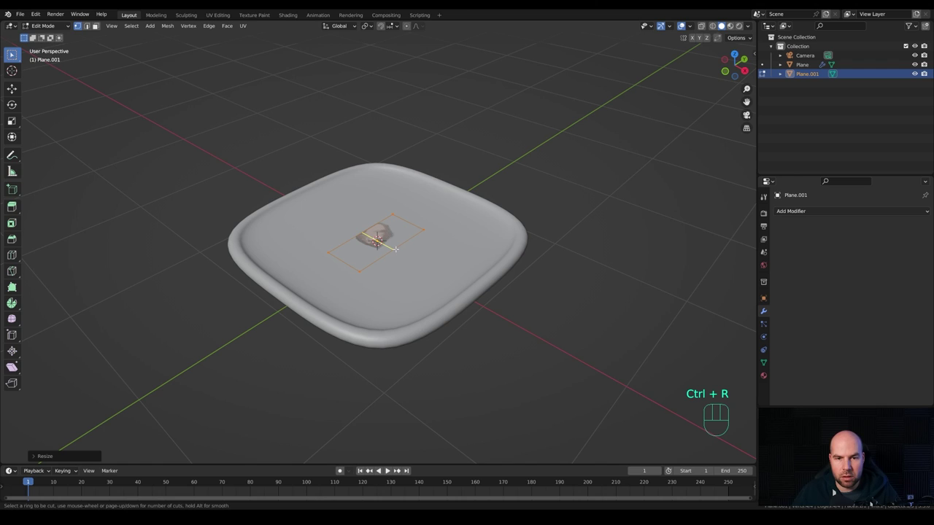
pyautogui.click(394, 249)
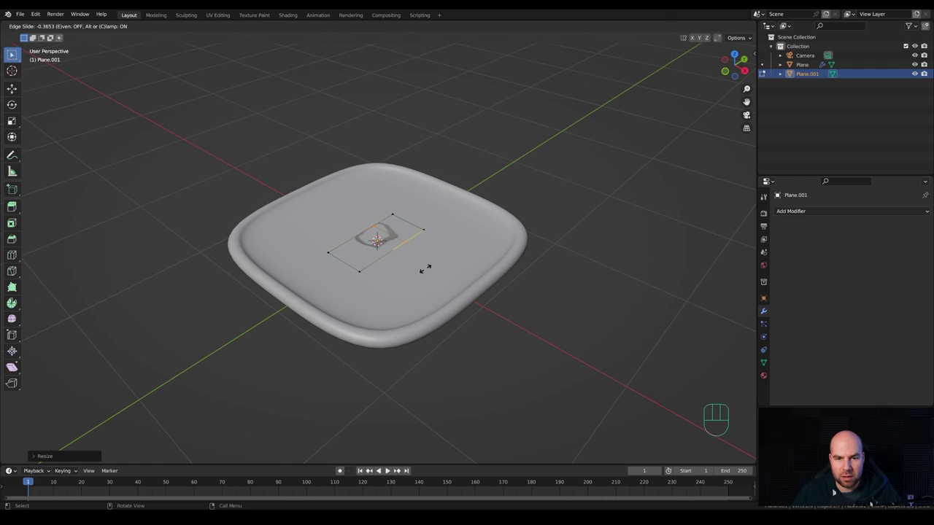
pyautogui.rightClick(425, 269)
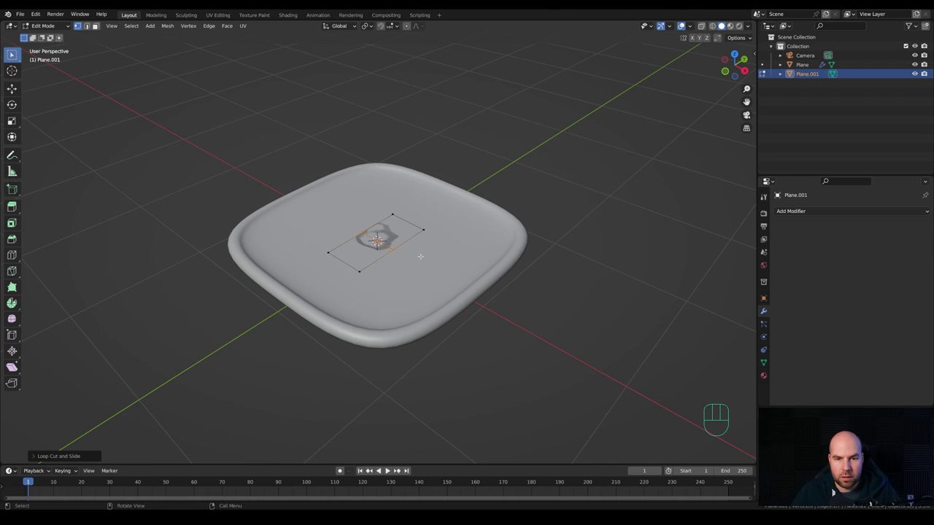
# Extrude the whole rectangle upward about 0.06 m, and extrude its top again by about 0.26 m
pyautogui.press('a')
pyautogui.press('e')
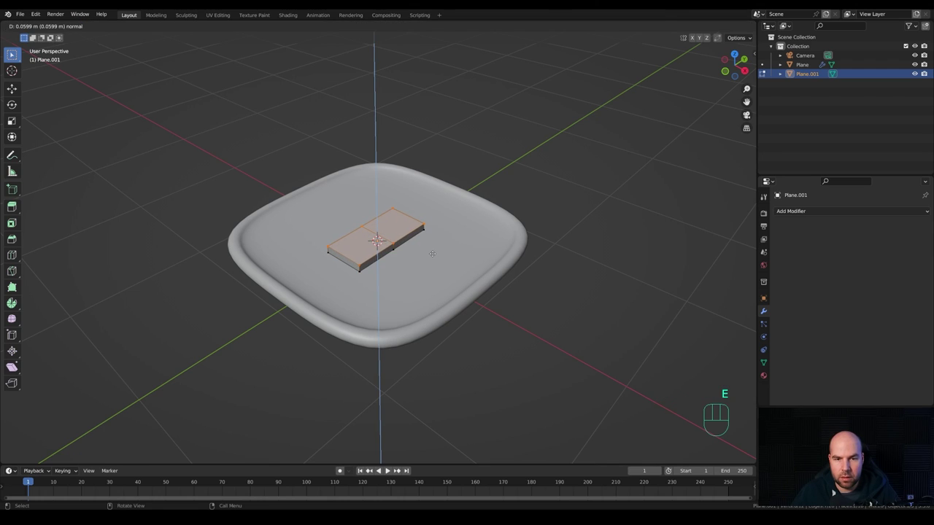
pyautogui.click(432, 254)
pyautogui.press('e')
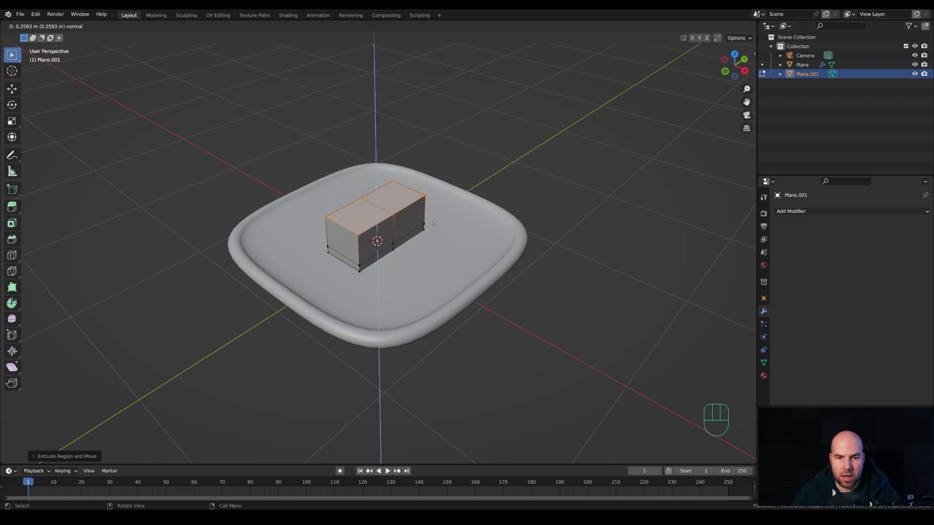
pyautogui.click(434, 223)
# Lower the top edge at the block's near short end about 0.07 m along Z
pyautogui.doubleClick(330, 231)
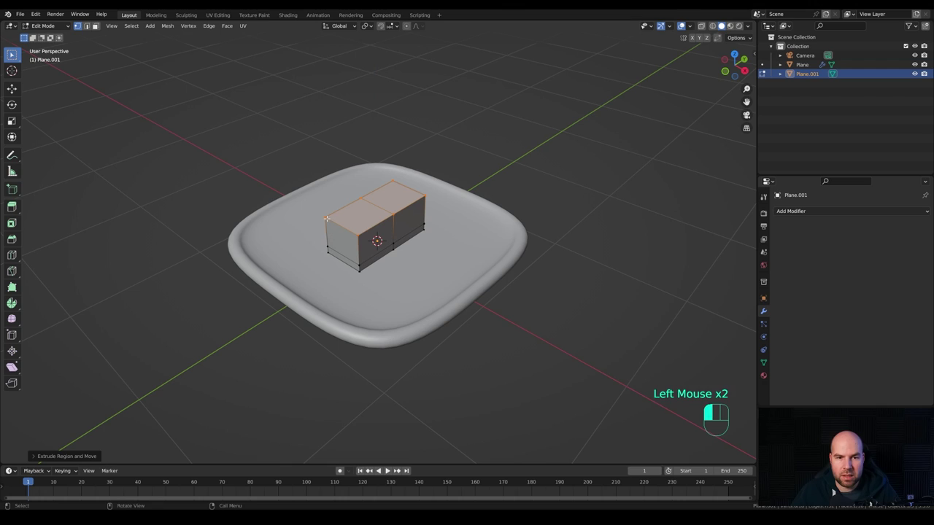
pyautogui.keyDown('shift'); pyautogui.click(356, 235); pyautogui.keyUp('shift')
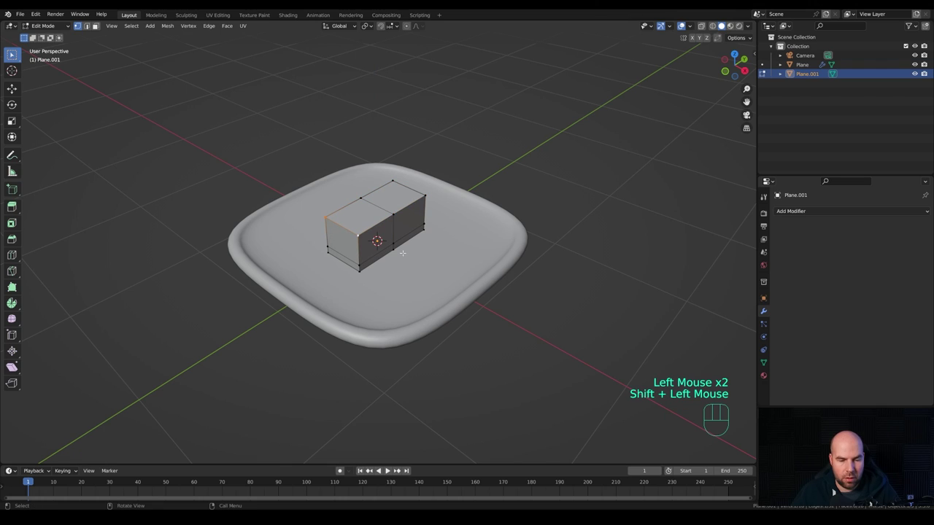
pyautogui.press('g')
pyautogui.press('z')
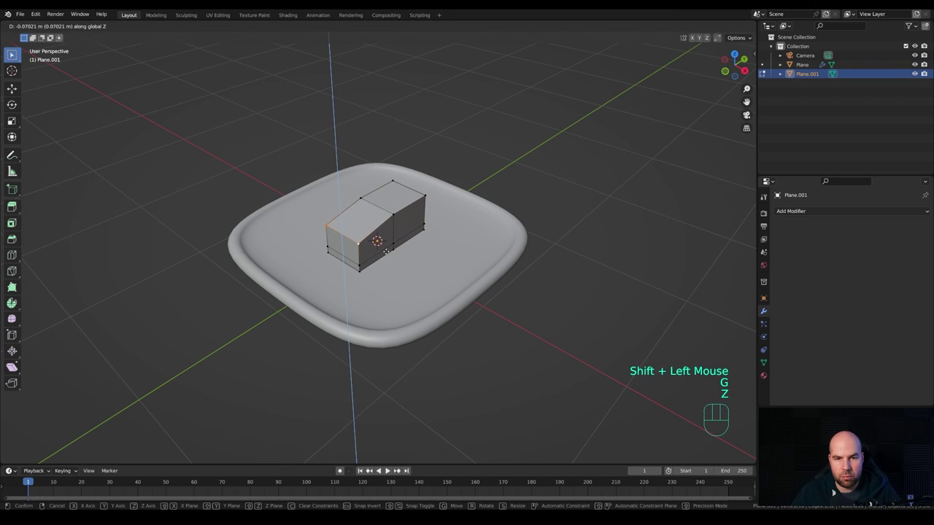
pyautogui.click(386, 249)
# Lower the top edge at the block's far short end about 0.09 m along Z
pyautogui.click(425, 196)
pyautogui.keyDown('shift'); pyautogui.click(394, 179); pyautogui.keyUp('shift')
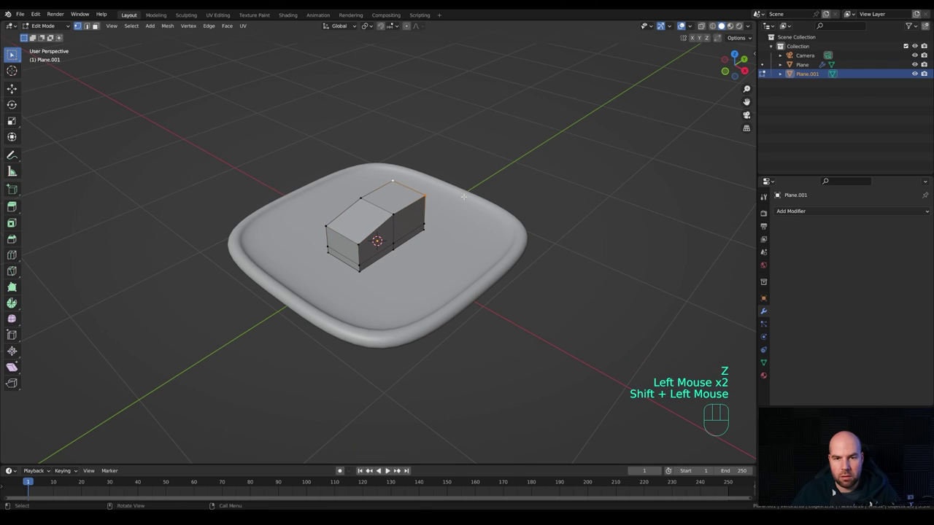
pyautogui.press('g')
pyautogui.press('z')
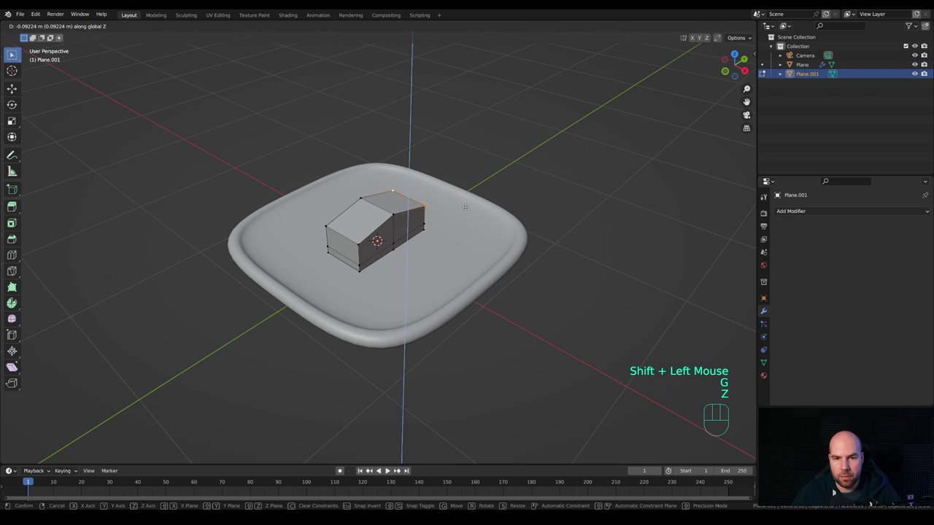
pyautogui.click(466, 206)
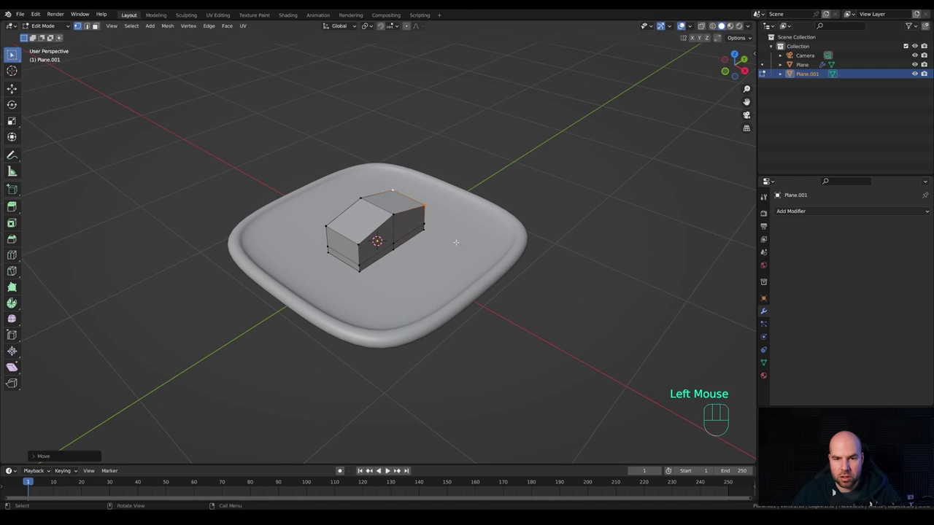
# Return to Object Mode and add a Subdivision Surface modifier to the block with viewport and render levels of 5
pyautogui.press('Tab')
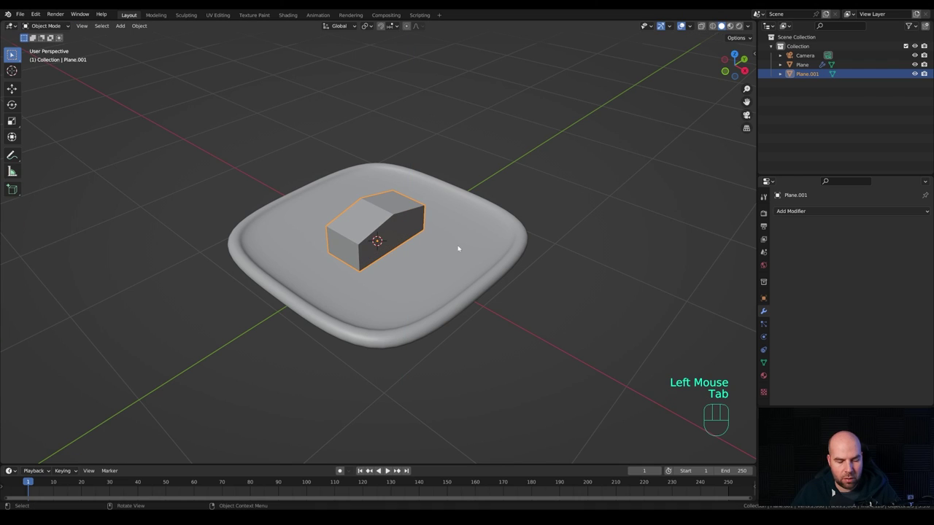
pyautogui.hotkey('ctrl', '3')
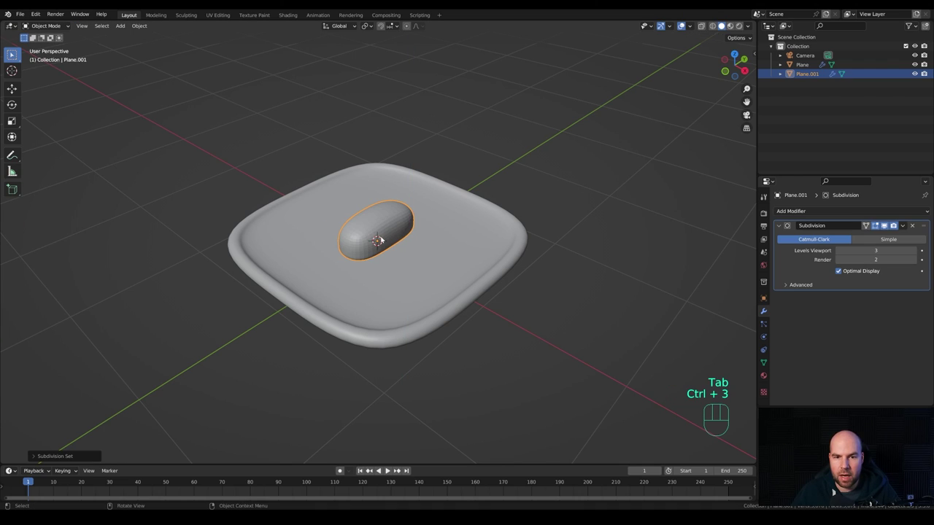
pyautogui.scroll(1, 384, 227)
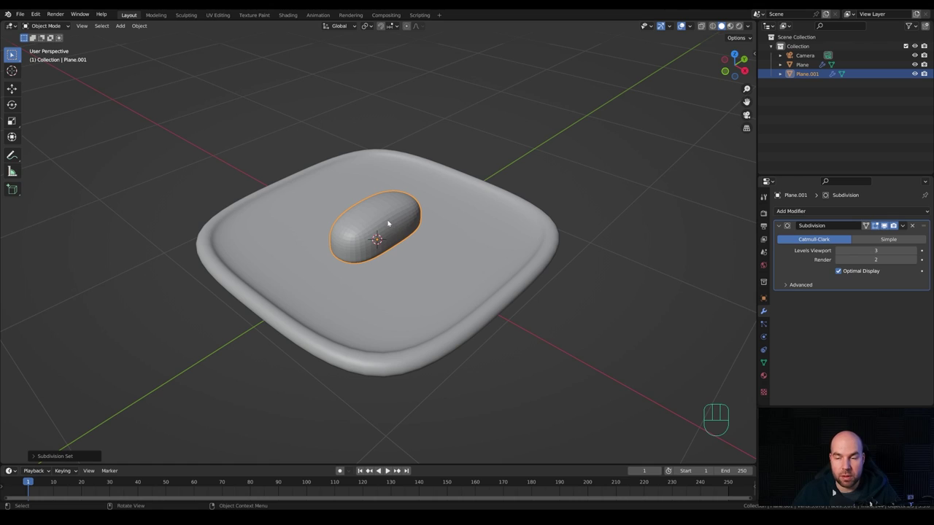
pyautogui.click(916, 251)
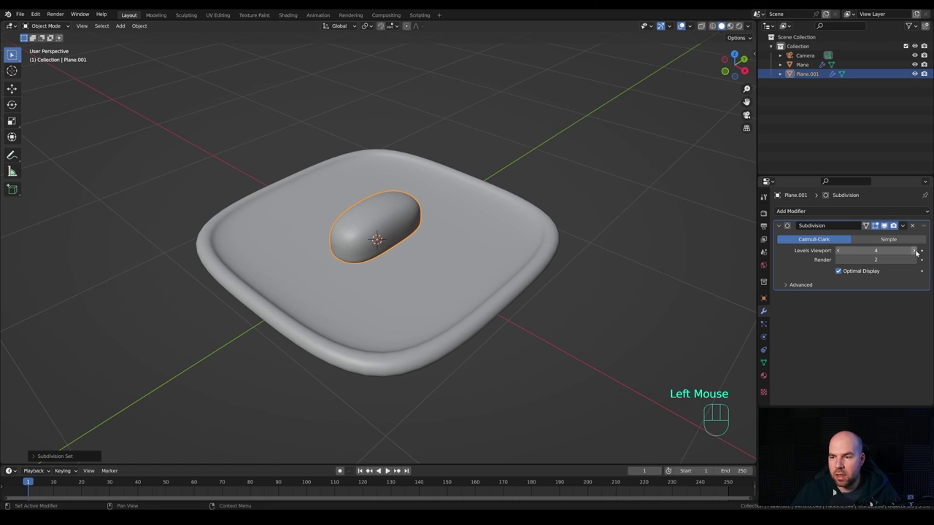
pyautogui.click(916, 251)
pyautogui.click(915, 261)
pyautogui.click(915, 260)
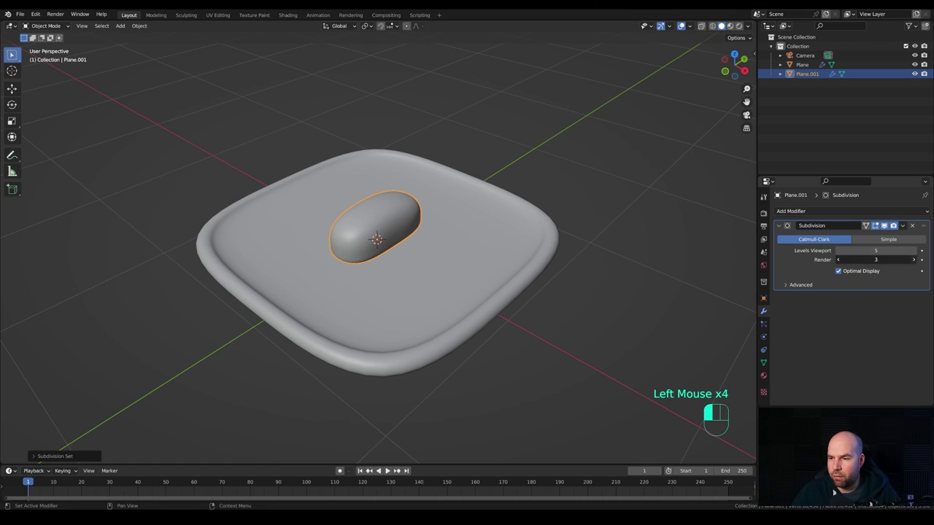
pyautogui.click(915, 260)
pyautogui.scroll(2, 374, 233)
pyautogui.scroll(-2, 375, 234)
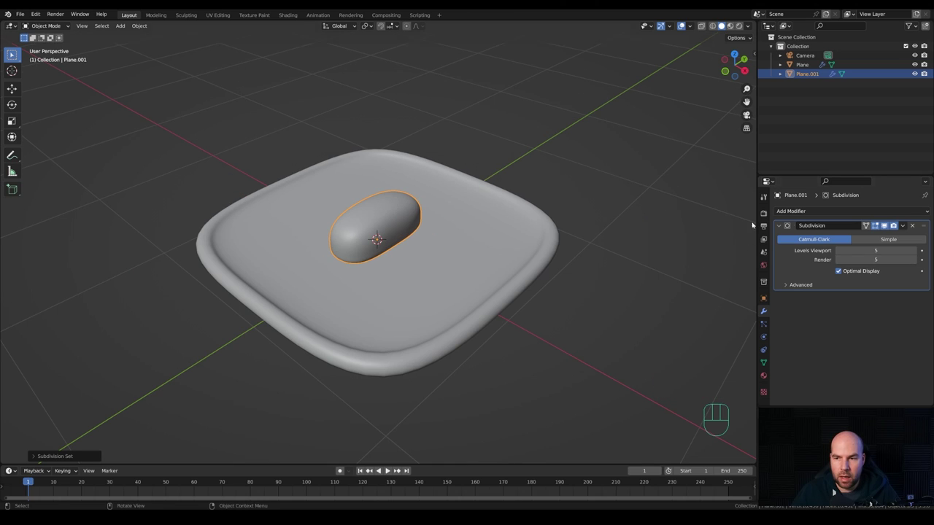
# Add a Displace modifier to the block and give it a new texture of type Voronoi
pyautogui.click(814, 212)
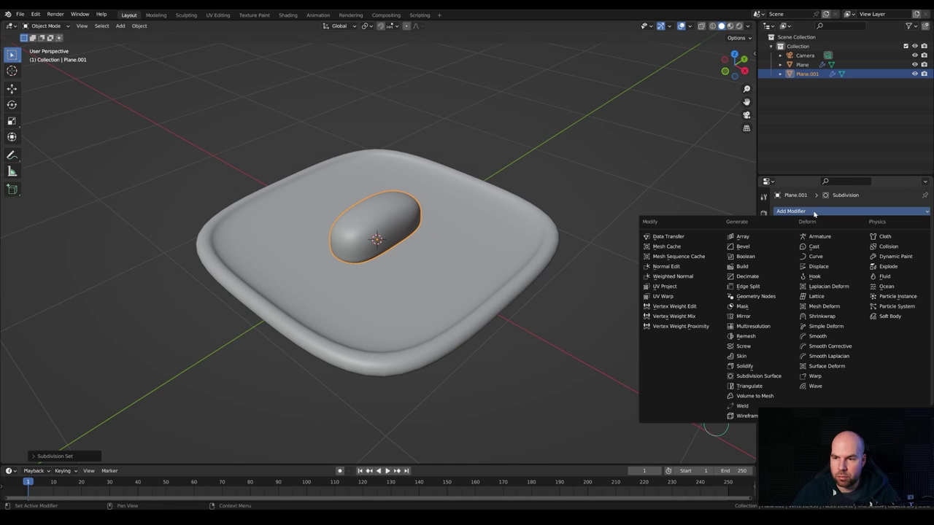
pyautogui.click(823, 267)
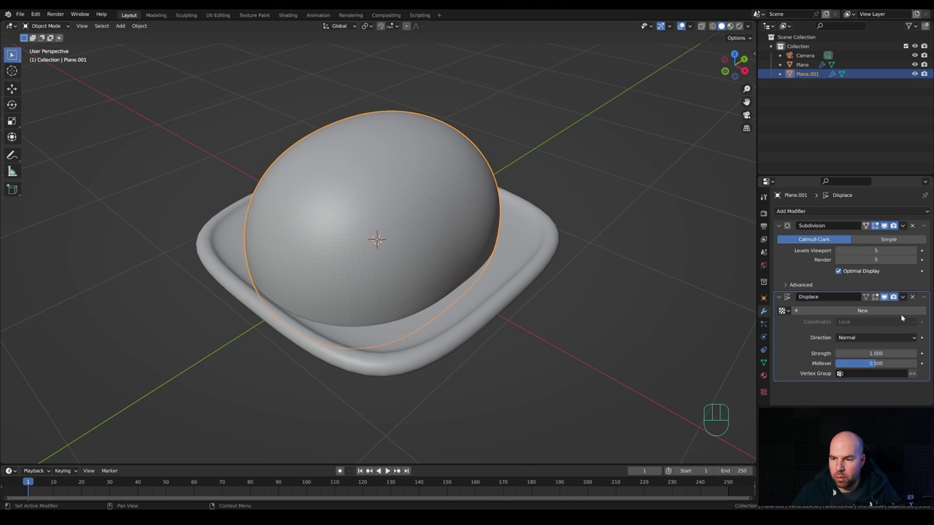
pyautogui.click(846, 311)
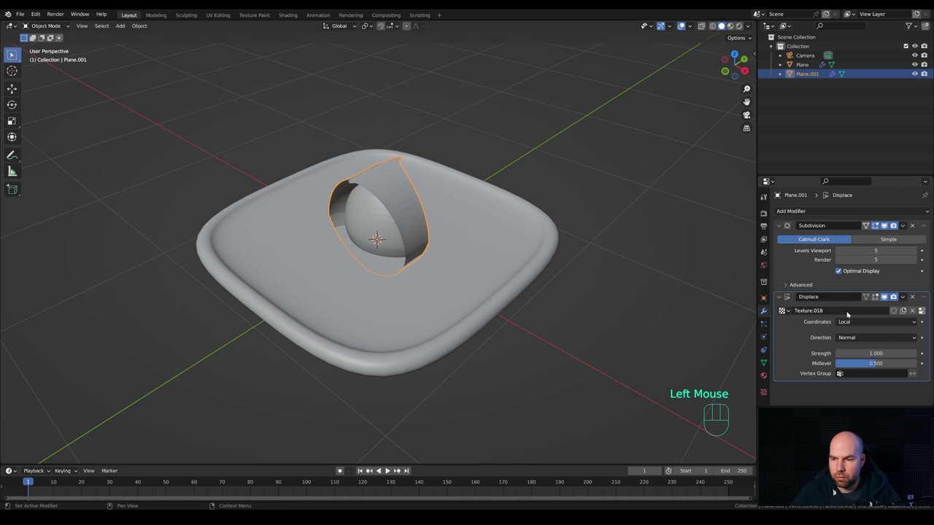
pyautogui.click(922, 311)
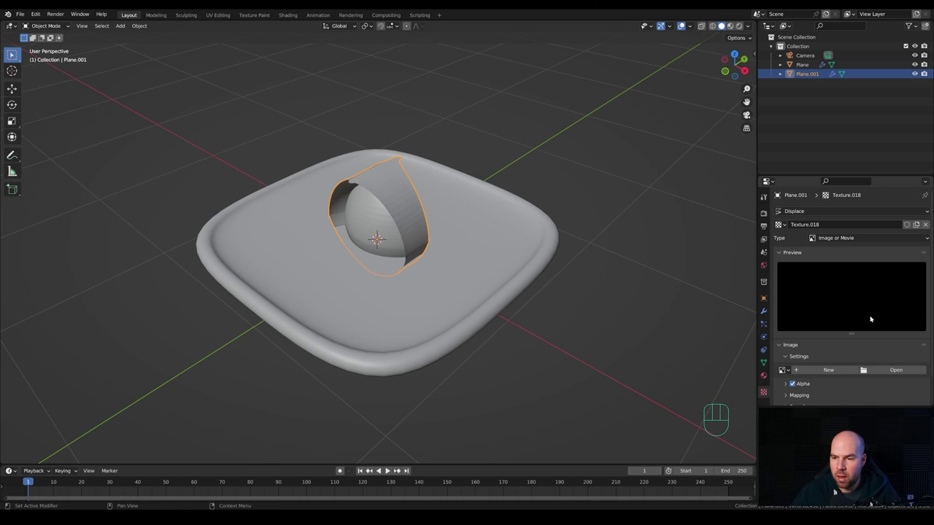
pyautogui.scroll(-2, 843, 341)
pyautogui.click(843, 208)
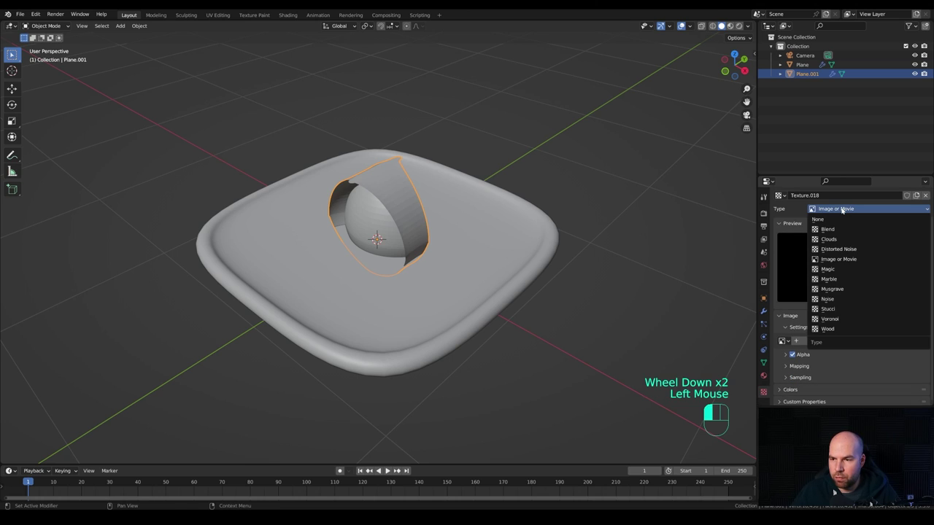
pyautogui.click(829, 319)
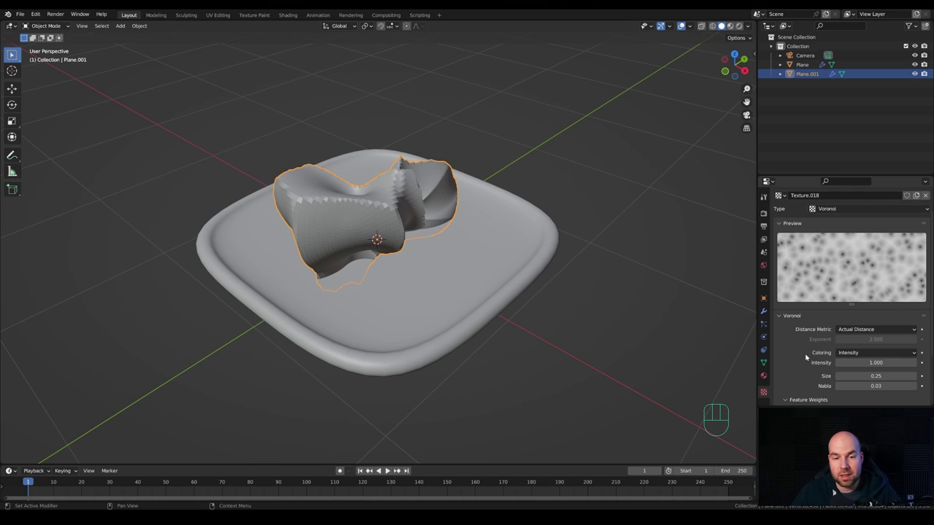
# Set the Displace modifier's strength to 0.1
pyautogui.click(764, 313)
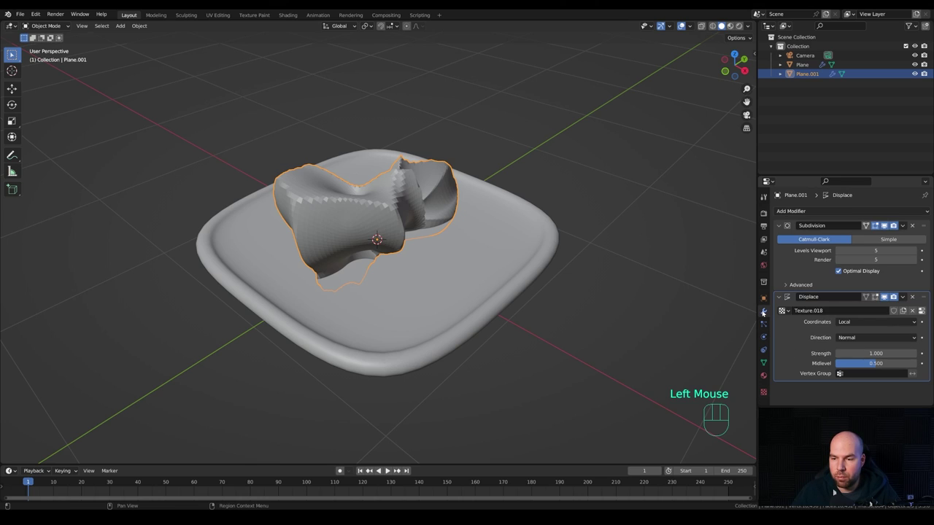
pyautogui.doubleClick(887, 353)
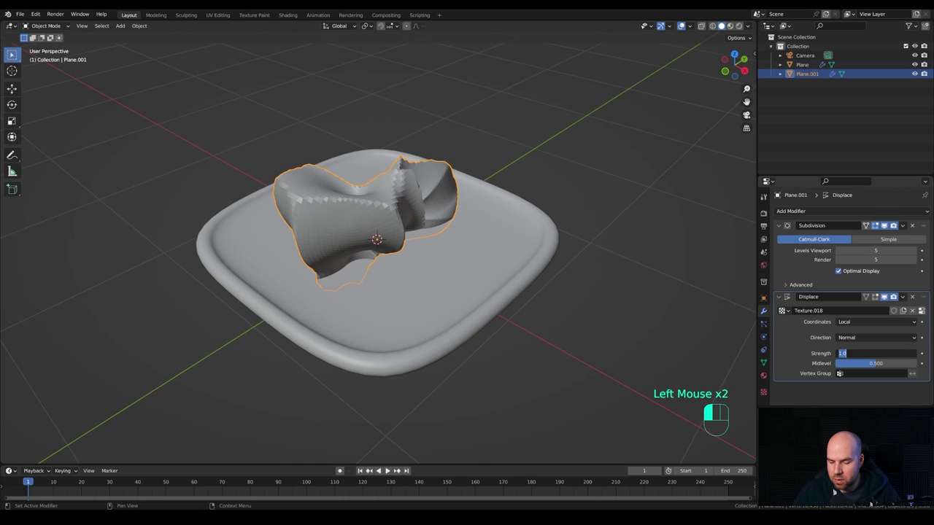
pyautogui.write('.1')
pyautogui.press('Return')
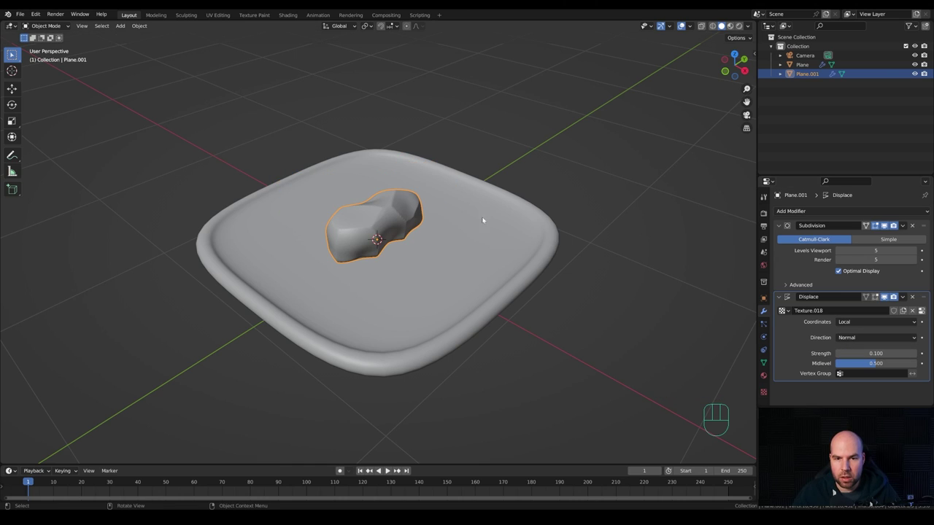
# Reduce the Voronoi texture's size to 0.05
pyautogui.scroll(2, 372, 232)
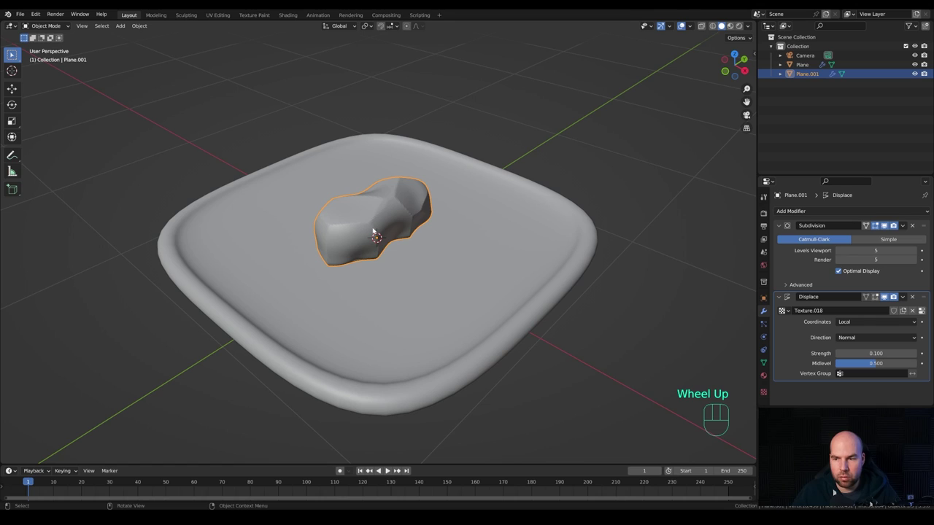
pyautogui.click(921, 311)
pyautogui.scroll(-4, 867, 343)
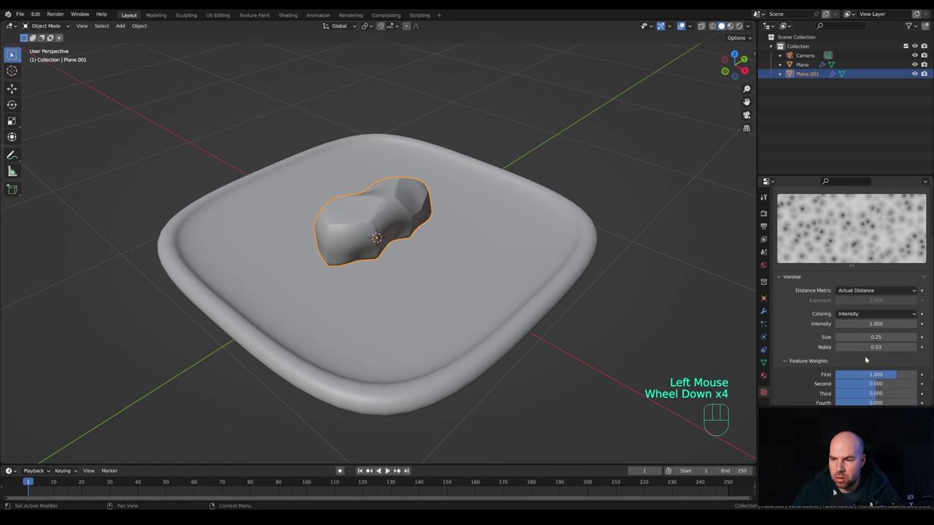
pyautogui.moveTo(874, 337); pyautogui.dragTo(846, 336)
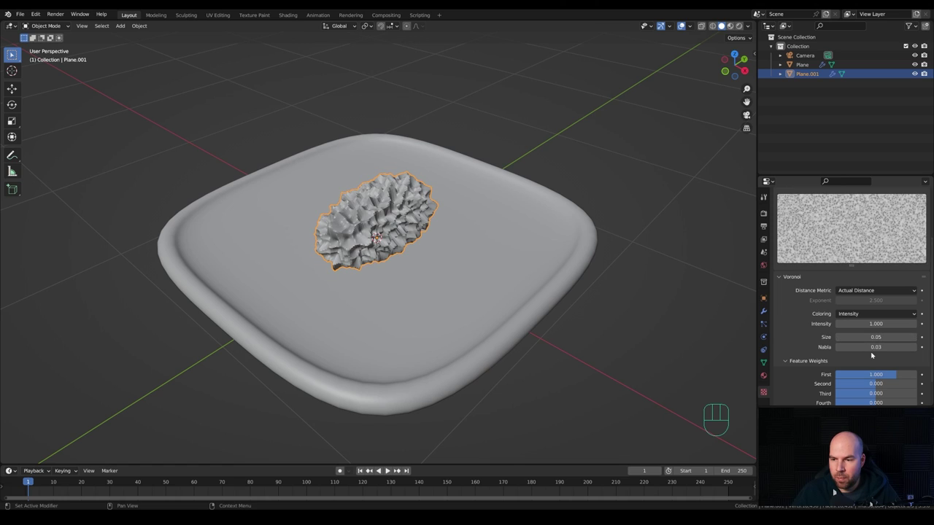
# Make the Displace strength negative and fine-tune it to -0.030 for soft, rounded bumps
pyautogui.click(763, 310)
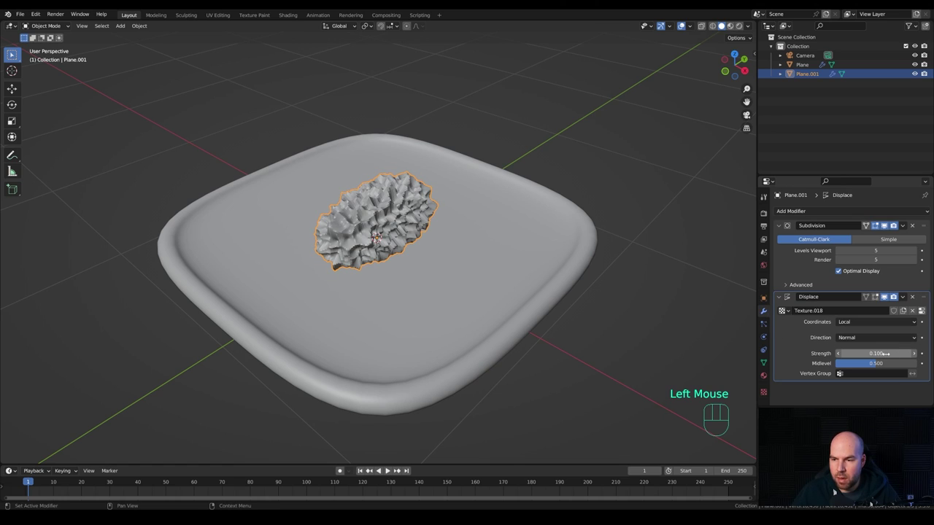
pyautogui.doubleClick(875, 353)
pyautogui.write('0.1')
pyautogui.press('Return')
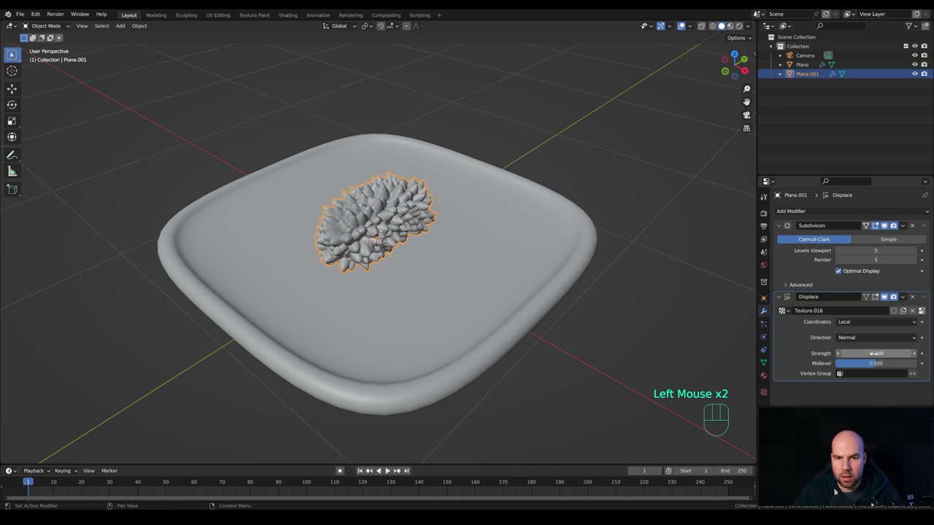
pyautogui.moveTo(875, 353)
pyautogui.keyDown('shift'); pyautogui.mouseDown()
pyautogui.moveTo(919, 353)
pyautogui.moveTo(867, 353)
pyautogui.mouseUp(); pyautogui.keyUp('shift')
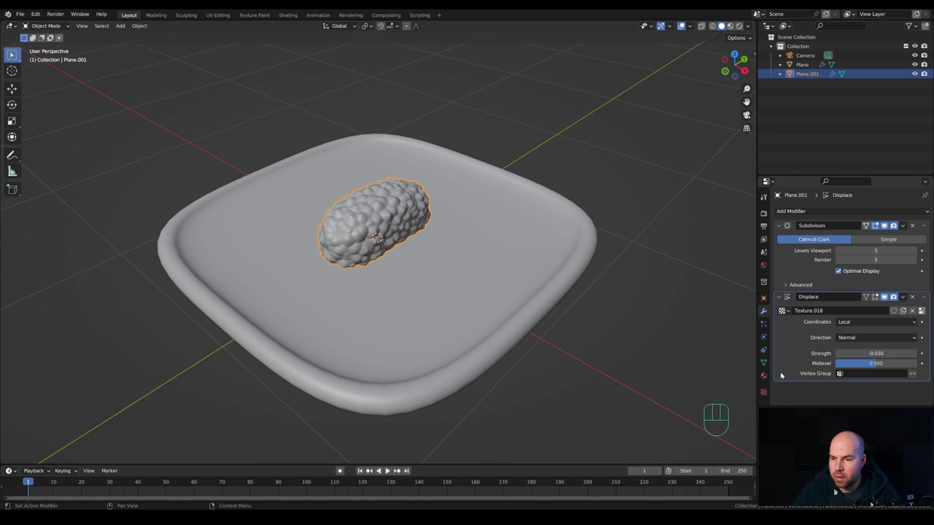
# Set the Voronoi displacement texture's size to 0.04
pyautogui.click(763, 391)
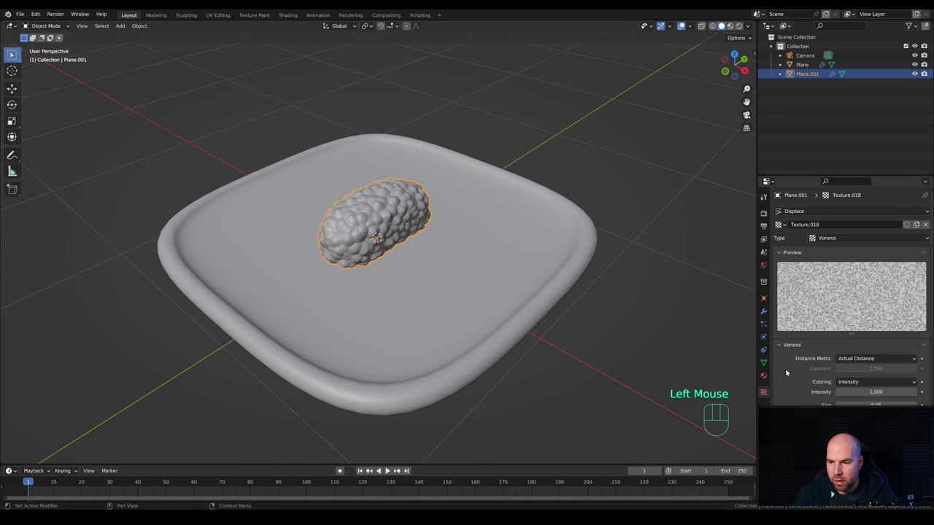
pyautogui.scroll(-3, 849, 328)
pyautogui.keyDown('shift'); pyautogui.moveTo(876, 366); pyautogui.dragTo(882, 366); pyautogui.keyUp('shift')
# Apply smooth shading to the bumpy object
pyautogui.rightClick(422, 226)
pyautogui.rightClick(422, 226)
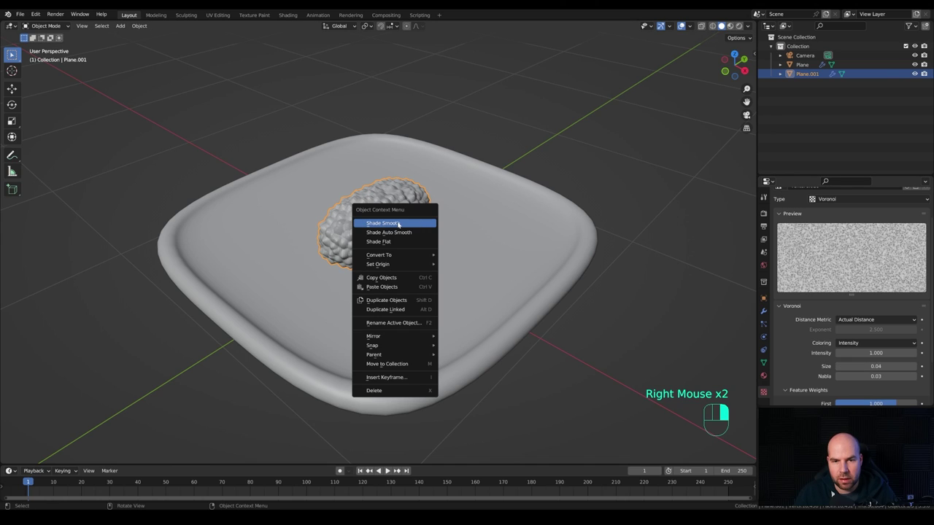
pyautogui.click(422, 225)
pyautogui.scroll(4, 403, 263)
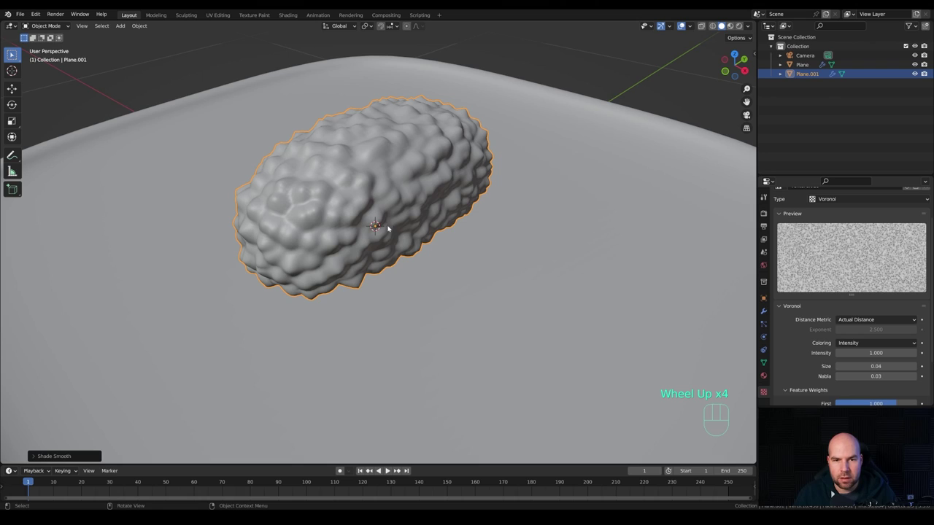
# Raise the object's Subdivision modifier to 6 levels for both viewport and render
pyautogui.click(764, 313)
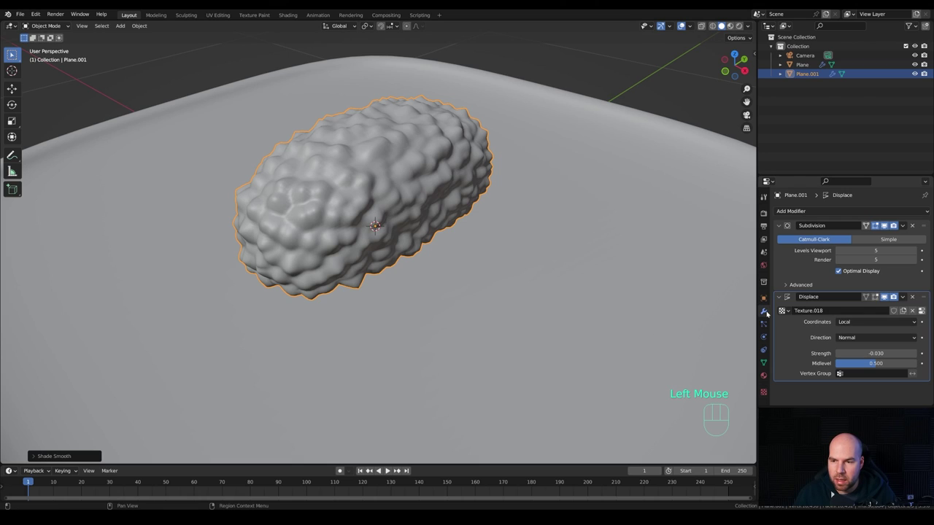
pyautogui.click(914, 250)
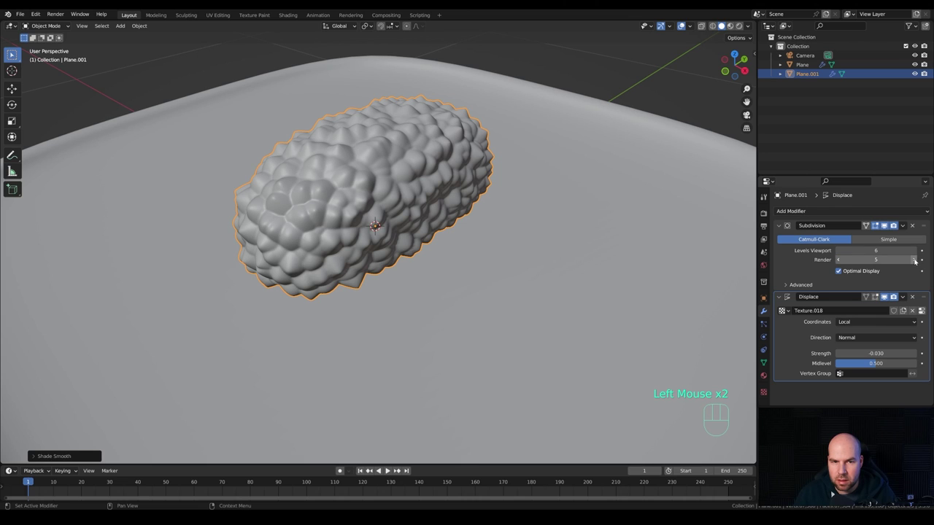
pyautogui.click(914, 260)
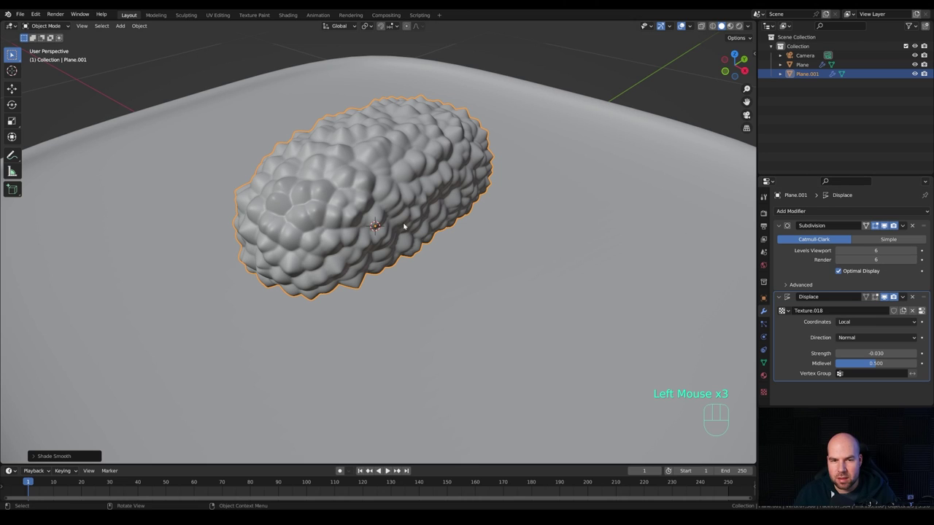
pyautogui.moveTo(404, 226); pyautogui.dragTo(453, 227, button='middle')
pyautogui.moveTo(460, 229); pyautogui.dragTo(396, 225, button='middle')
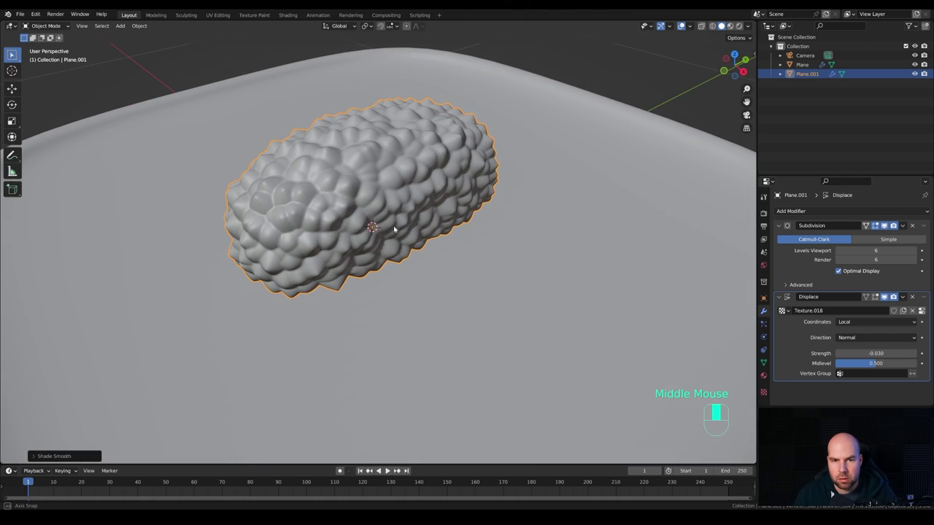
pyautogui.scroll(-2, 396, 225)
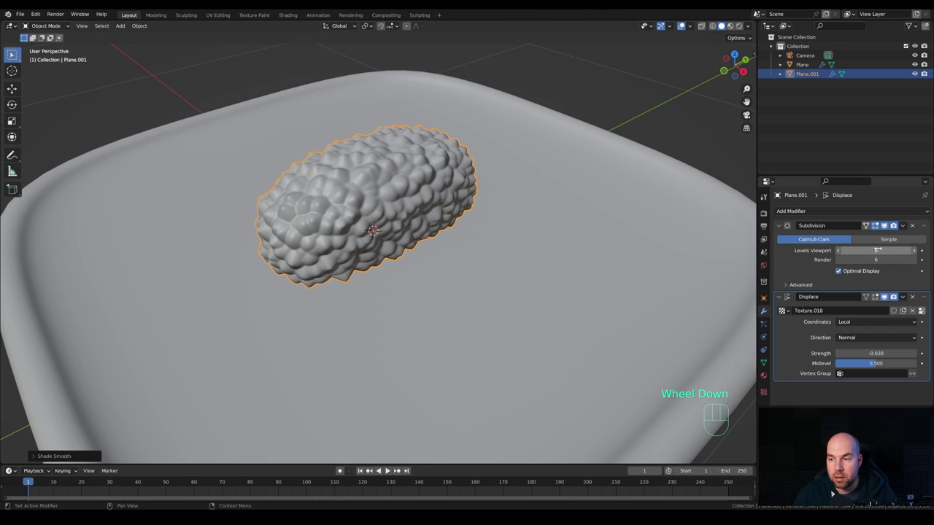
# Fine-tune the size of the Voronoi displacement texture and set the Displace strength to -0.020
pyautogui.click(763, 391)
pyautogui.scroll(-3, 807, 348)
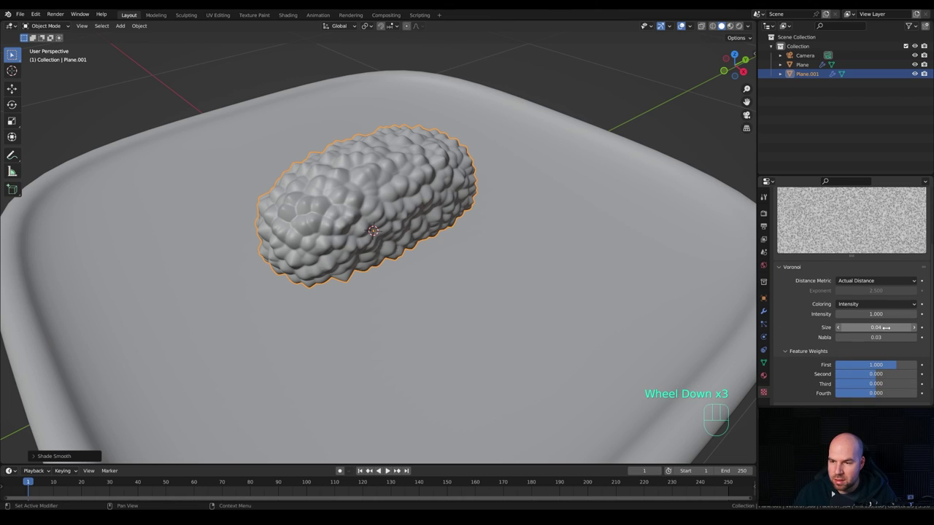
pyautogui.keyDown('shift'); pyautogui.moveTo(886, 328); pyautogui.dragTo(876, 353); pyautogui.keyUp('shift')
pyautogui.click(764, 311)
pyautogui.scroll(-4, 449, 200)
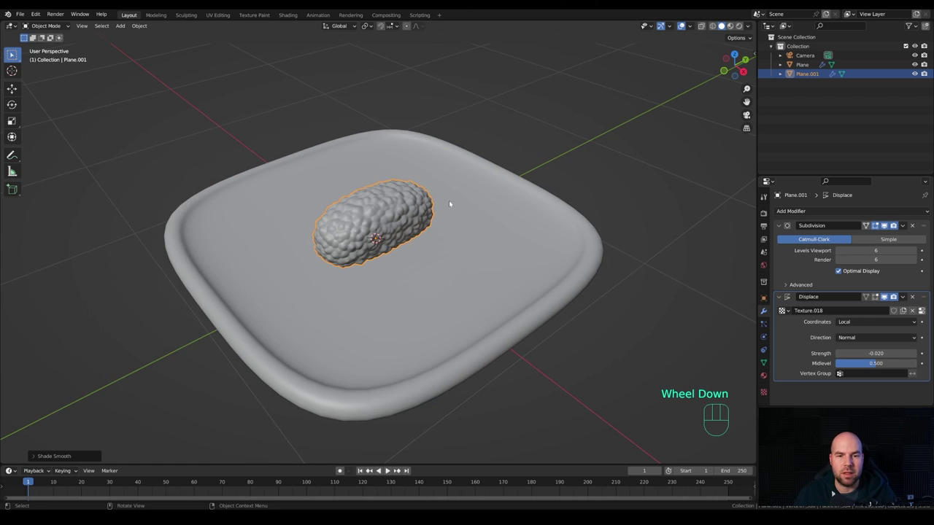
# Scale the bumpy object up uniformly on the tray to about 1.27 times its size
pyautogui.moveTo(449, 200); pyautogui.dragTo(408, 248, button='middle')
pyautogui.scroll(-2, 434, 241)
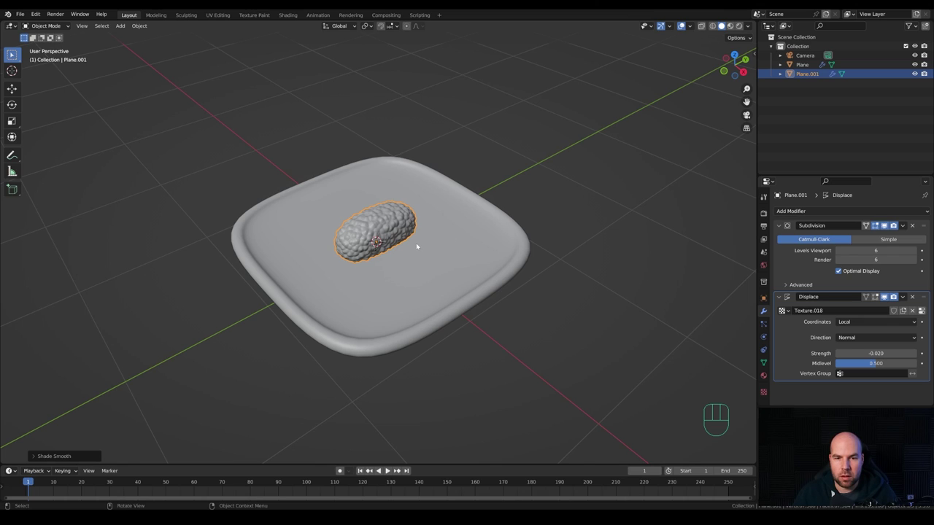
pyautogui.press('s')
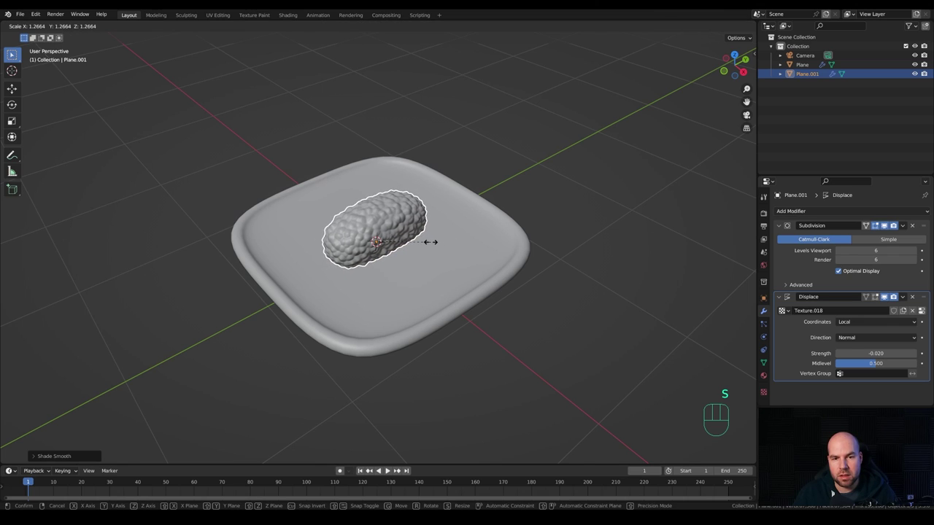
pyautogui.click(430, 241)
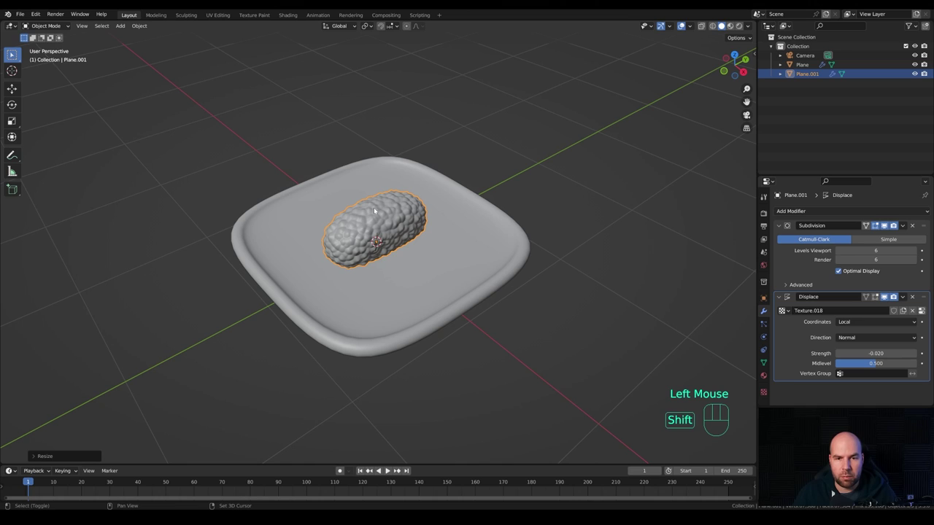
# Add a plane on top of the bumpy object and scale its mesh down to about 0.15 of its size
pyautogui.keyDown('shift'); pyautogui.rightClick(374, 211); pyautogui.keyUp('shift')
pyautogui.moveTo(374, 211); pyautogui.dragTo(483, 195, button='middle')
pyautogui.hotkey('shift', 'a')
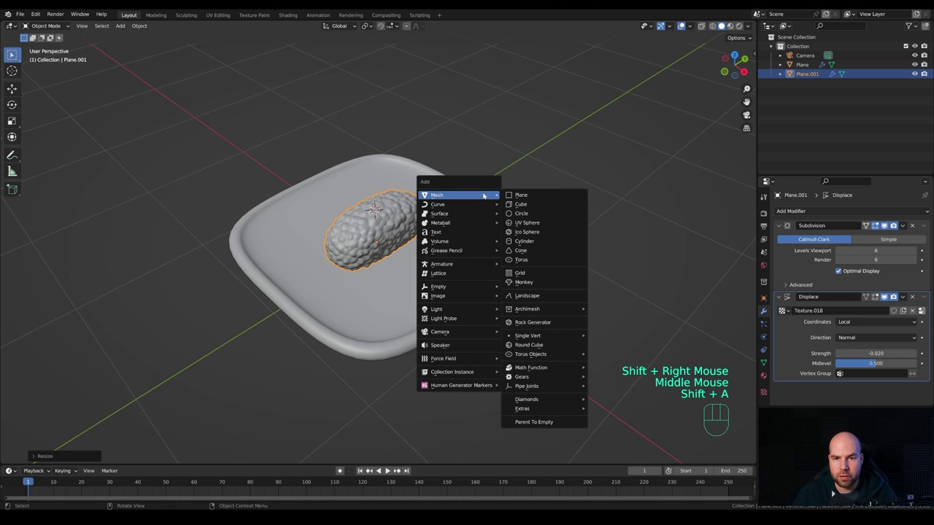
pyautogui.click(534, 194)
pyautogui.press('Tab')
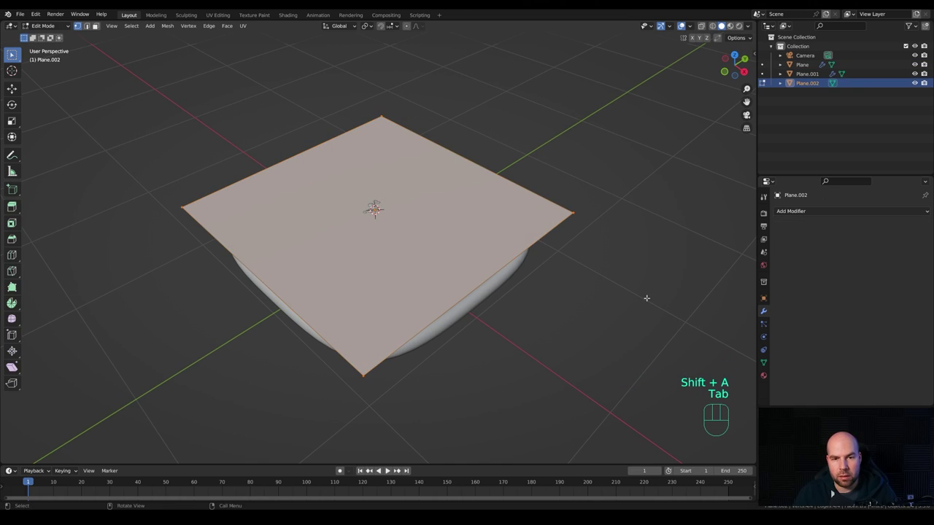
pyautogui.press('s')
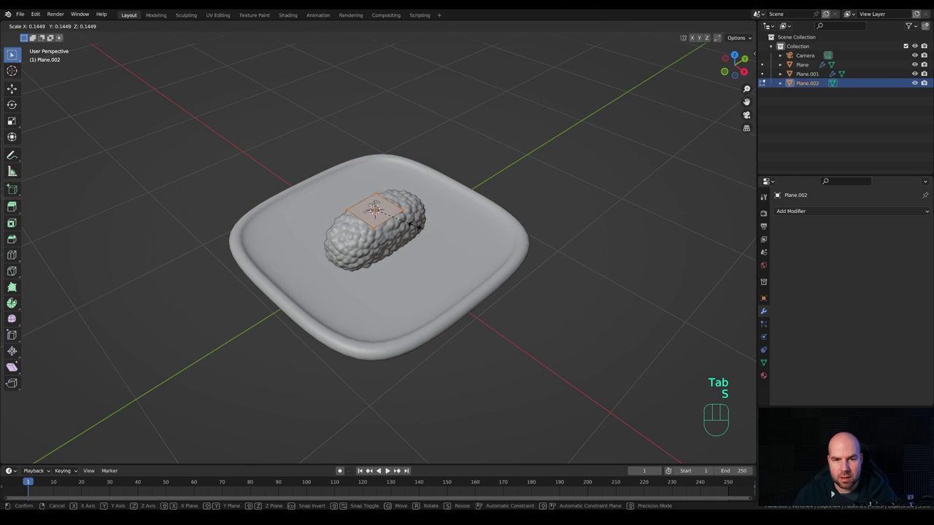
pyautogui.click(416, 226)
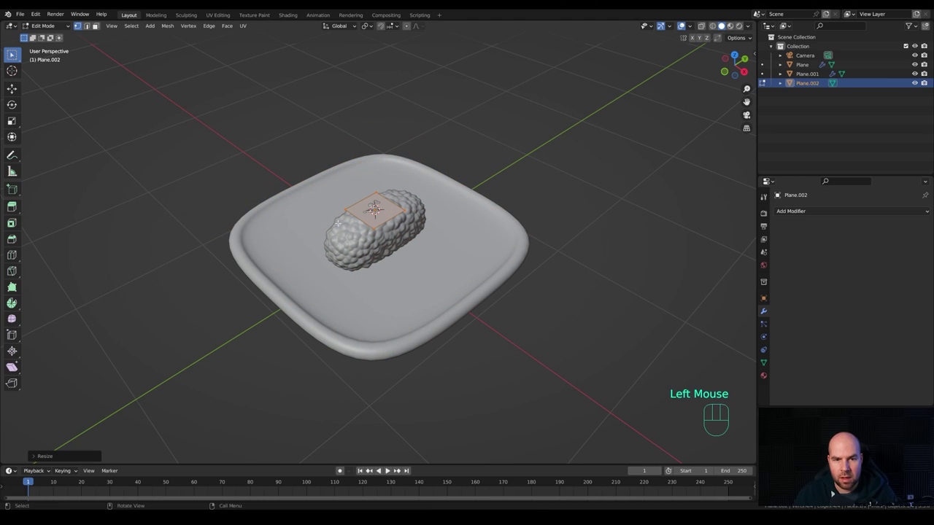
# In right view, extrude the plane's front edge about 0.24 m outward and down along the bumpy object's top
pyautogui.click(345, 210)
pyautogui.keyDown('shift'); pyautogui.click(374, 229); pyautogui.keyUp('shift')
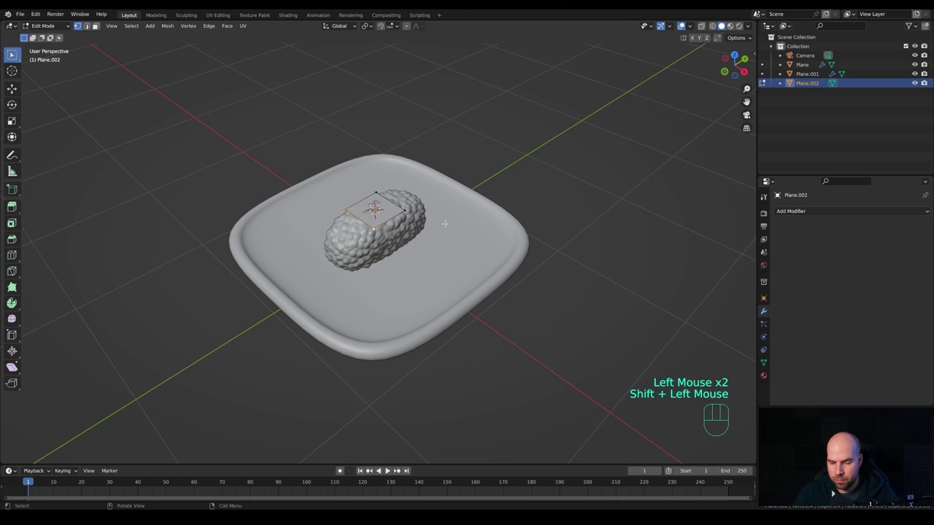
pyautogui.press('KP_3')
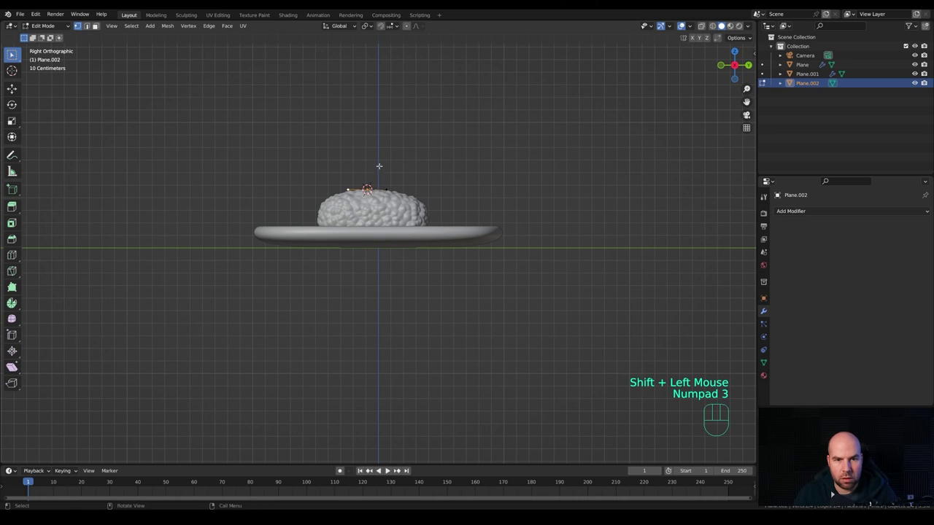
pyautogui.press('e')
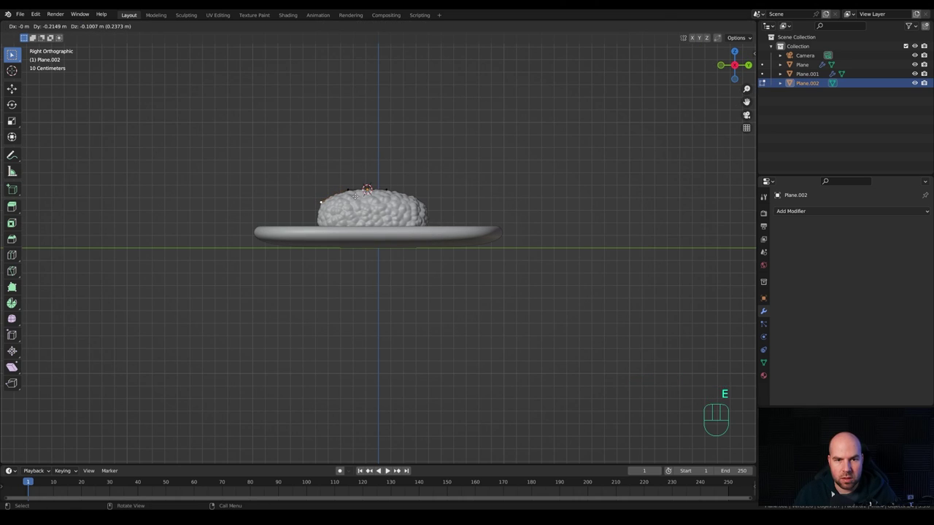
pyautogui.click(354, 195)
# Extrude the plane's opposite edge twice outward and down to follow the curve of the bumpy object's far end
pyautogui.moveTo(355, 195); pyautogui.dragTo(387, 191, button='middle')
pyautogui.click(391, 191)
pyautogui.keyDown('shift'); pyautogui.click(391, 190); pyautogui.keyUp('shift')
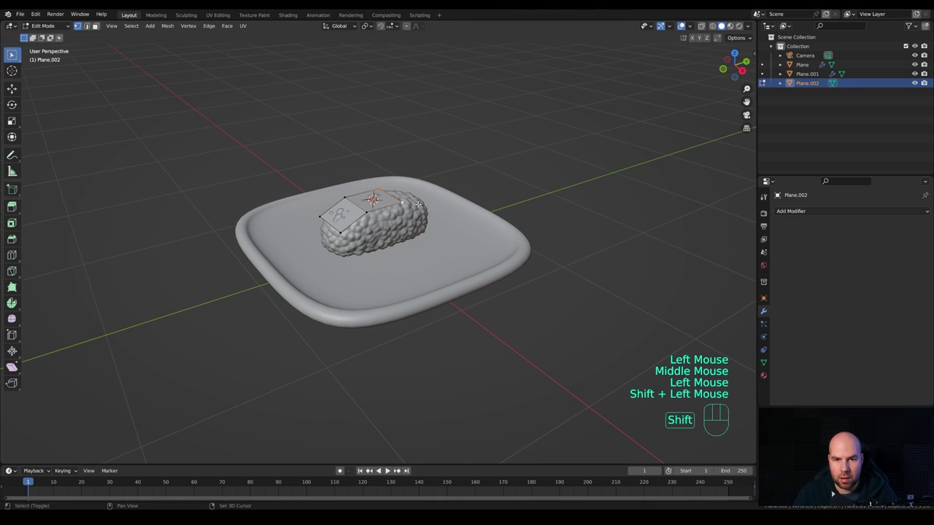
pyautogui.press('KP_3')
pyautogui.press('e')
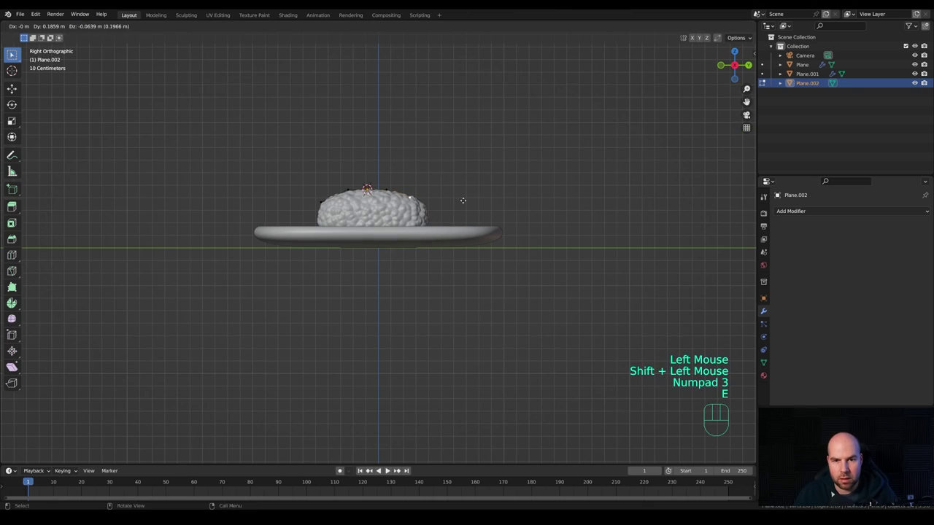
pyautogui.click(468, 203)
pyautogui.press('e')
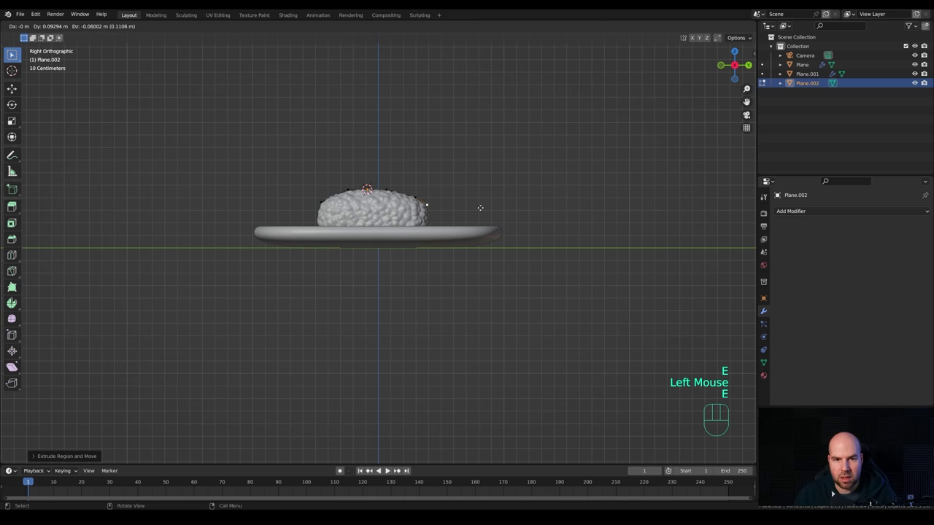
pyautogui.click(479, 208)
# Extrude all faces of the curved plane along their normals by about 0.09 m to form a slab
pyautogui.moveTo(480, 208); pyautogui.dragTo(454, 229, button='middle')
pyautogui.press('a')
pyautogui.hotkey('alt', 'e')
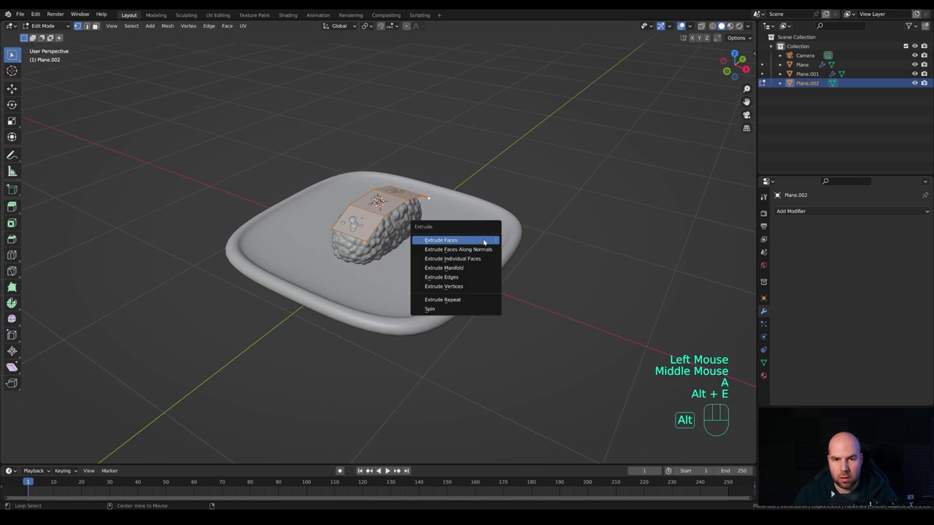
pyautogui.click(475, 250)
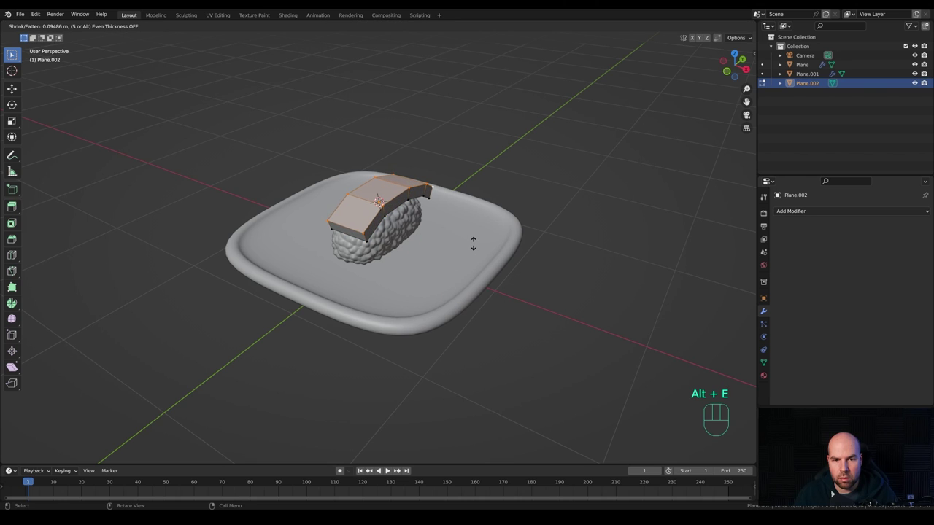
pyautogui.click(474, 243)
# Move the slab slightly in the negative X direction so it sits centred over the bumpy object
pyautogui.moveTo(475, 243); pyautogui.dragTo(422, 223, button='middle')
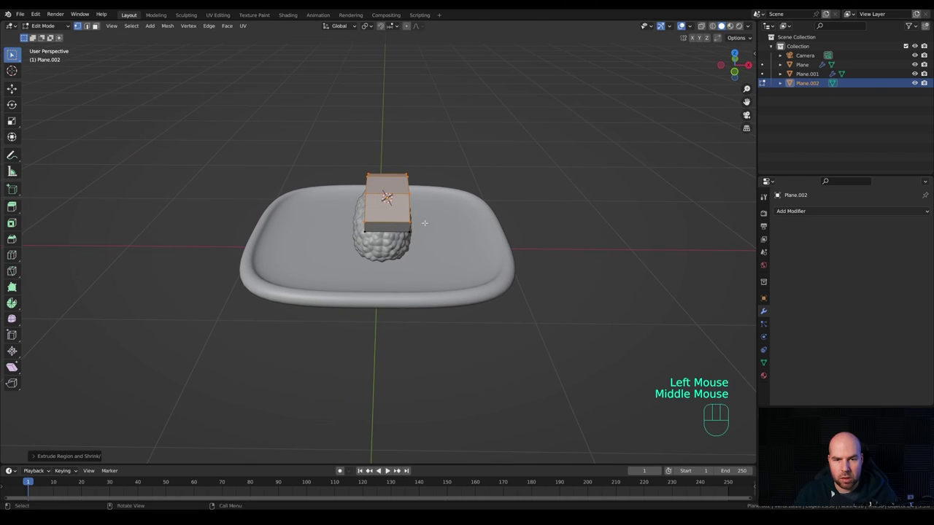
pyautogui.press('Tab')
pyautogui.press('g')
pyautogui.press('x')
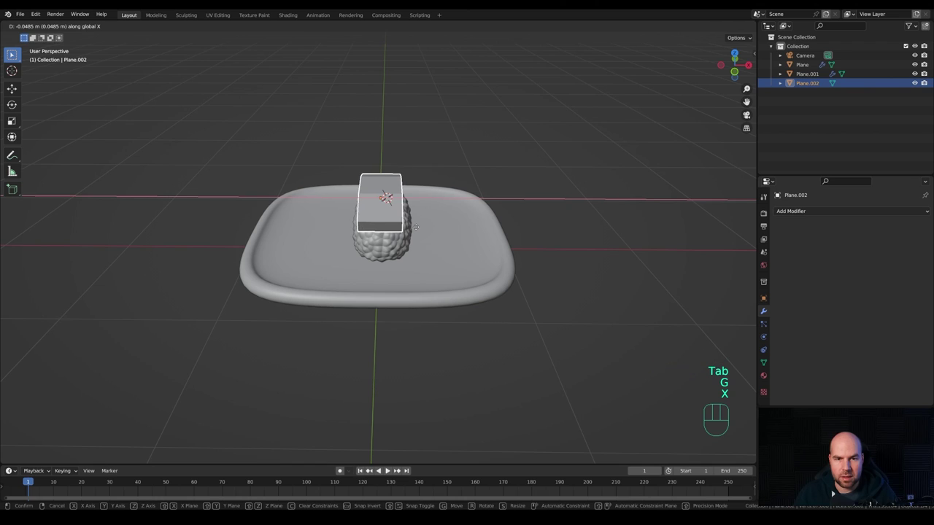
pyautogui.click(416, 228)
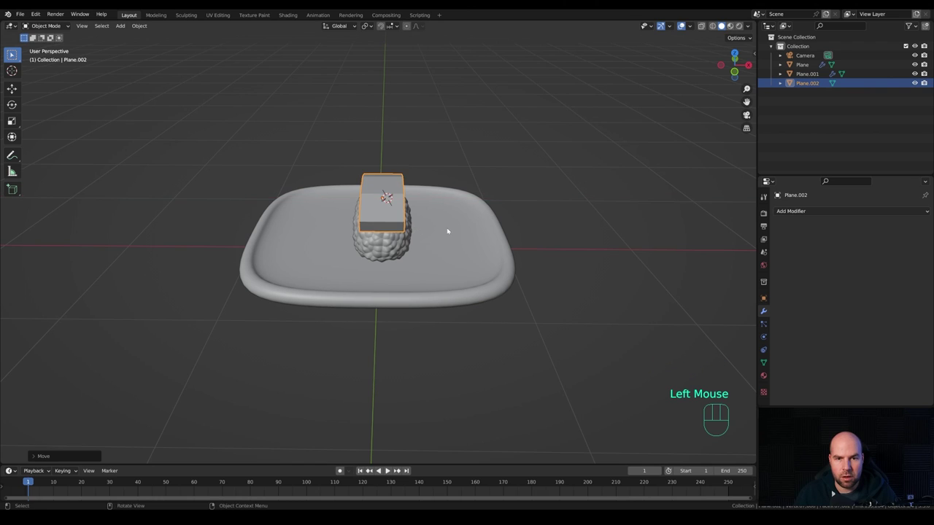
# Select the slab's entire mesh for editing
pyautogui.moveTo(446, 231)
pyautogui.mouseDown(button='middle')
pyautogui.moveTo(412, 236)
pyautogui.moveTo(430, 224)
pyautogui.mouseUp(button='middle')
pyautogui.press('Tab')
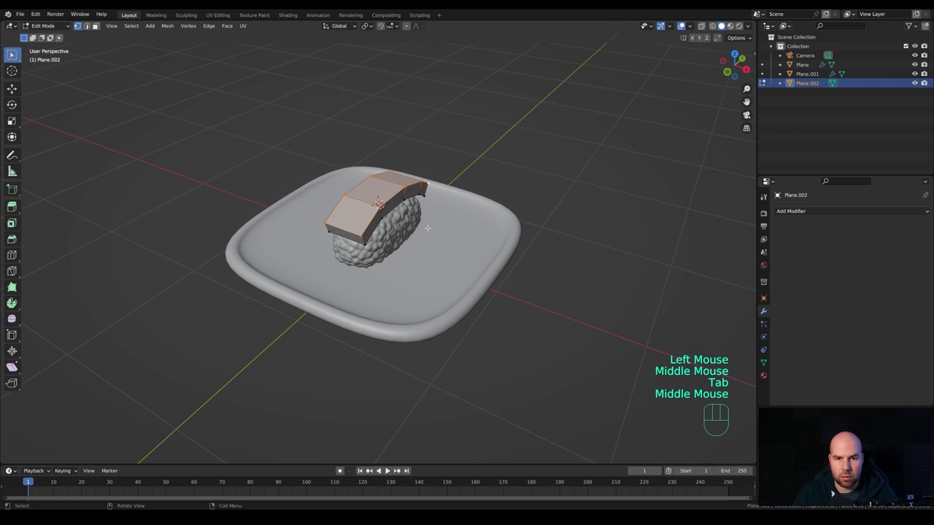
pyautogui.press('a')
pyautogui.press('s')
pyautogui.press('x')
pyautogui.press('Escape')
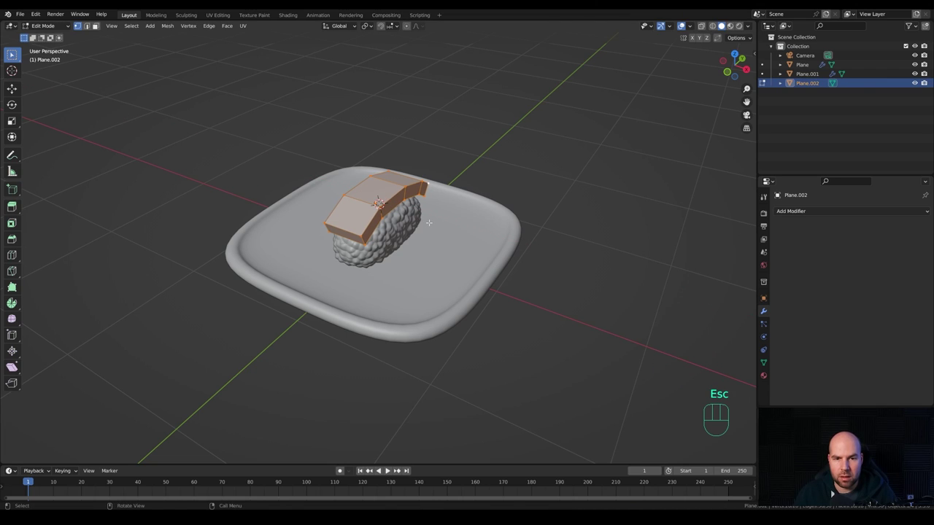
# Widen the slab's mesh along X to about 1.16 times its width
pyautogui.press('s')
pyautogui.press('x')
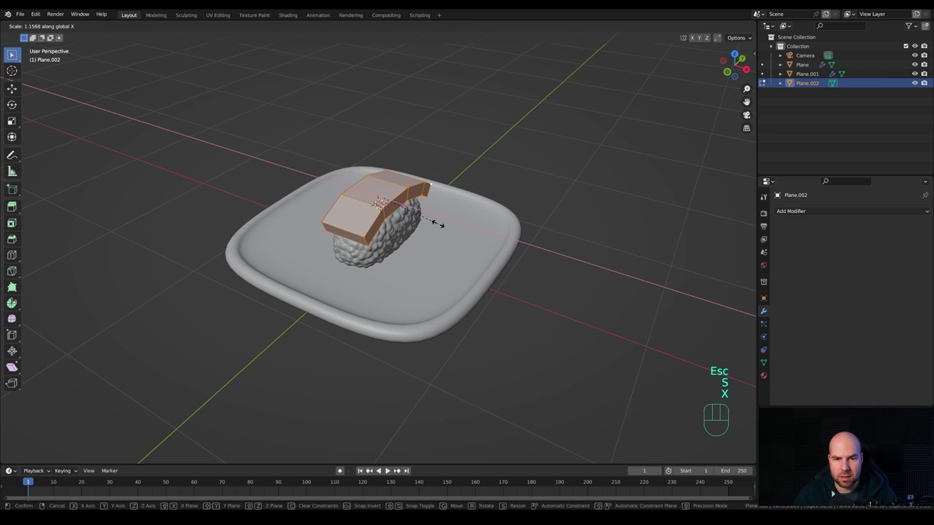
pyautogui.click(438, 224)
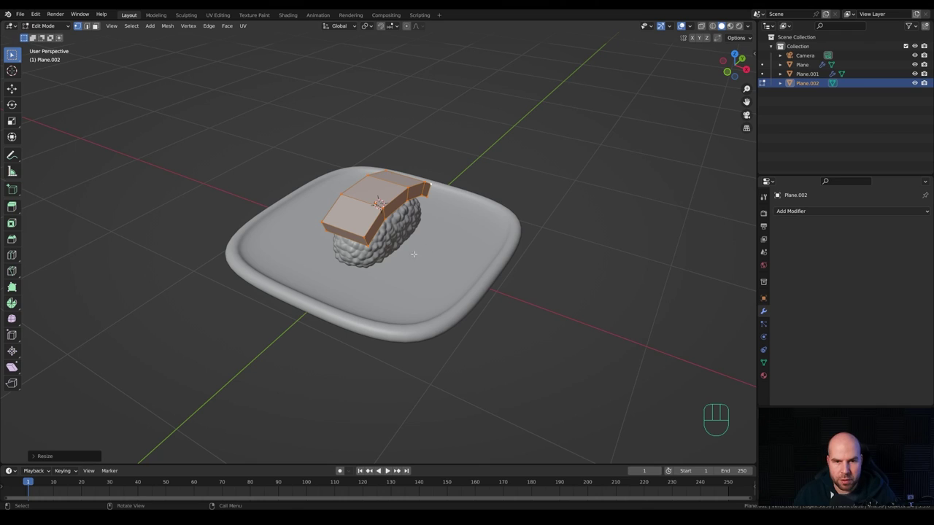
# Add two evenly spaced loop cuts around the slab's thin sides, leaving them unslid
pyautogui.hotkey('ctrl', 'r')
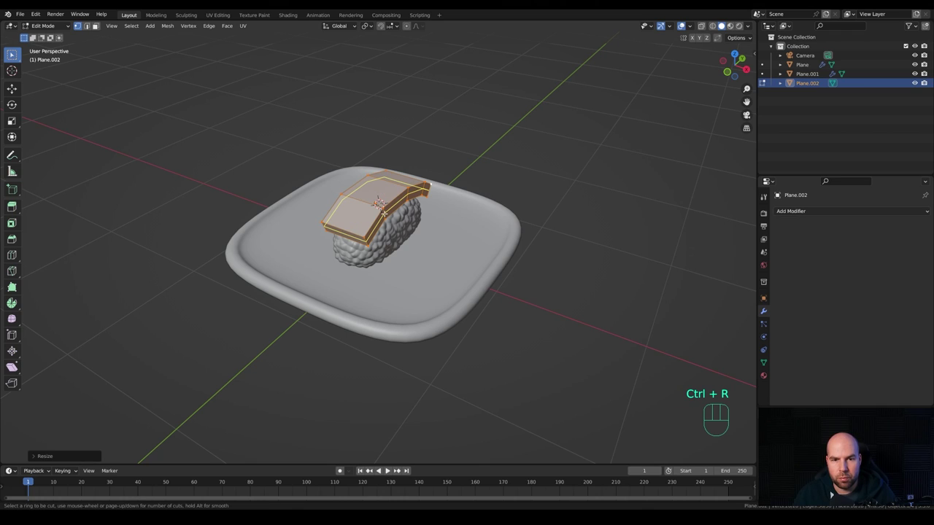
pyautogui.scroll(1, 376, 208)
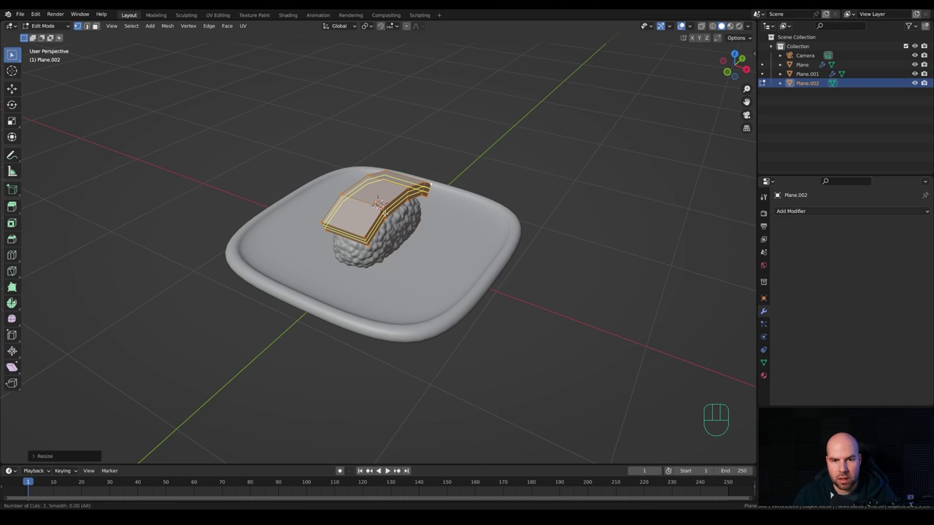
pyautogui.click(375, 208)
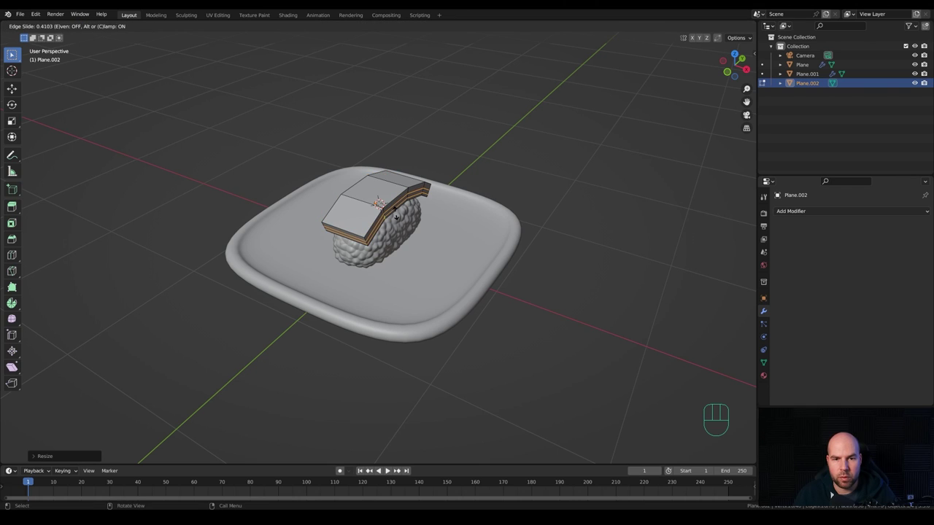
pyautogui.rightClick(398, 210)
# Give the slab a level 2 Subdivision modifier and apply smooth shading to it
pyautogui.moveTo(397, 210); pyautogui.dragTo(511, 233, button='middle')
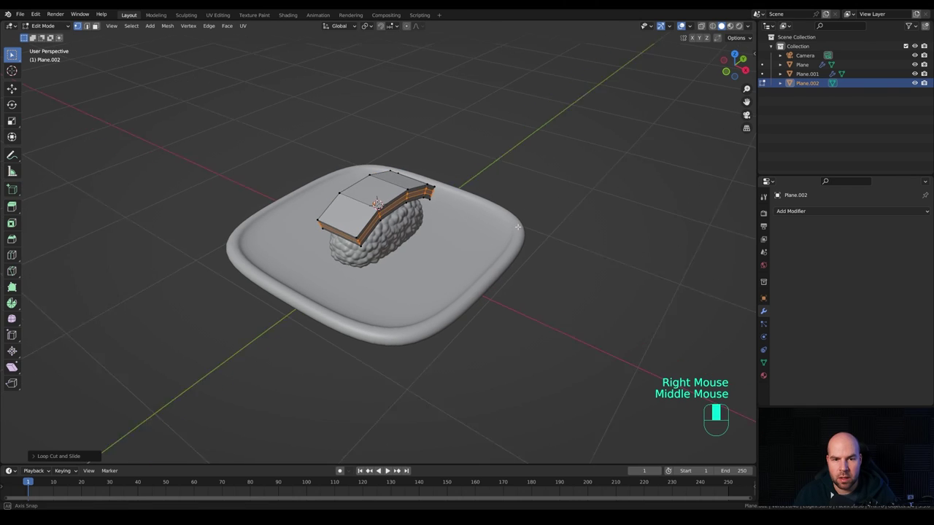
pyautogui.press('Tab')
pyautogui.press('ctrl')
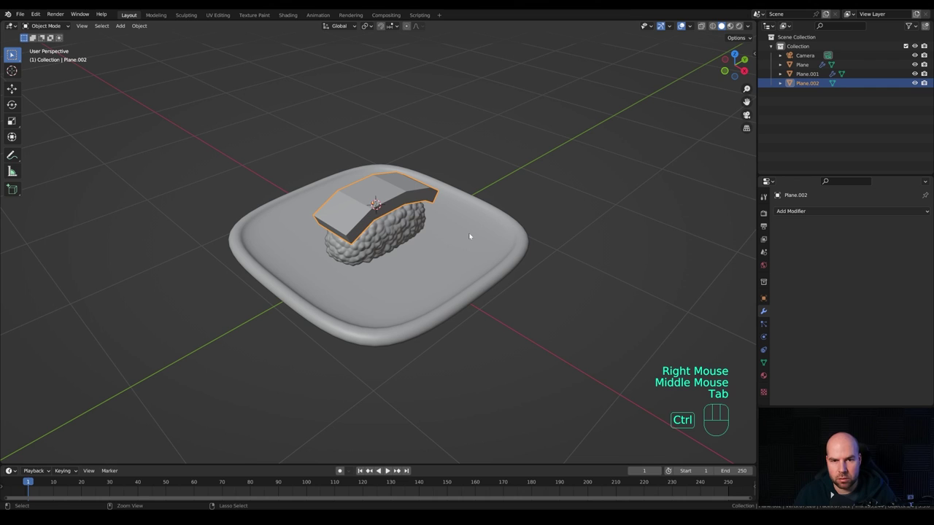
pyautogui.hotkey('ctrl', '2')
pyautogui.moveTo(470, 236); pyautogui.dragTo(432, 217, button='middle')
pyautogui.rightClick(431, 217)
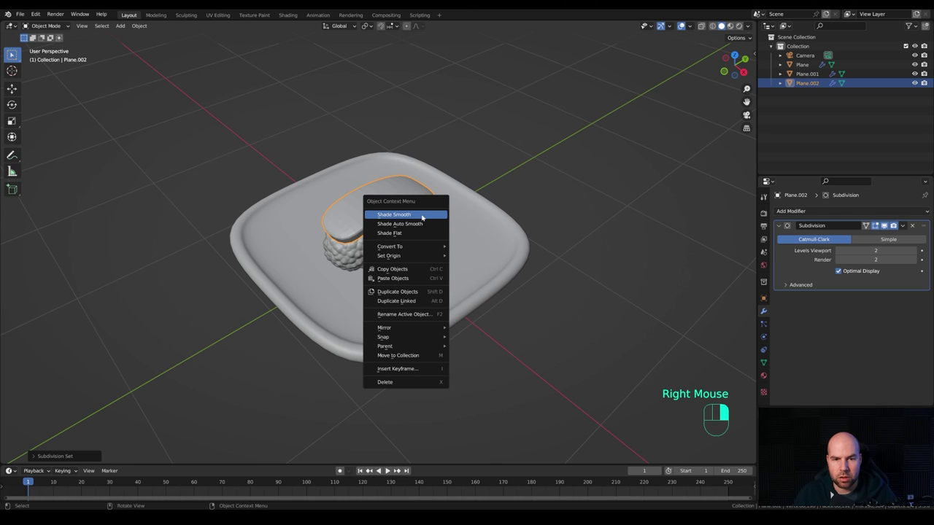
pyautogui.click(422, 217)
# Select the edge loop around the underside of the curved slab in edge mode and mark it as a UV seam
pyautogui.scroll(2, 440, 233)
pyautogui.scroll(-2, 439, 229)
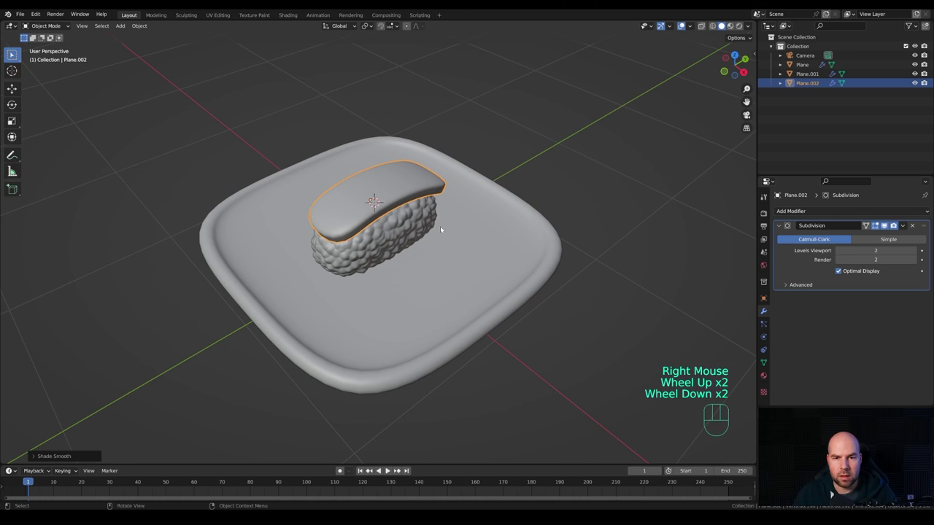
pyautogui.keyDown('shift'); pyautogui.moveTo(433, 217); pyautogui.dragTo(366, 256, button='middle'); pyautogui.keyUp('shift')
pyautogui.press('Tab')
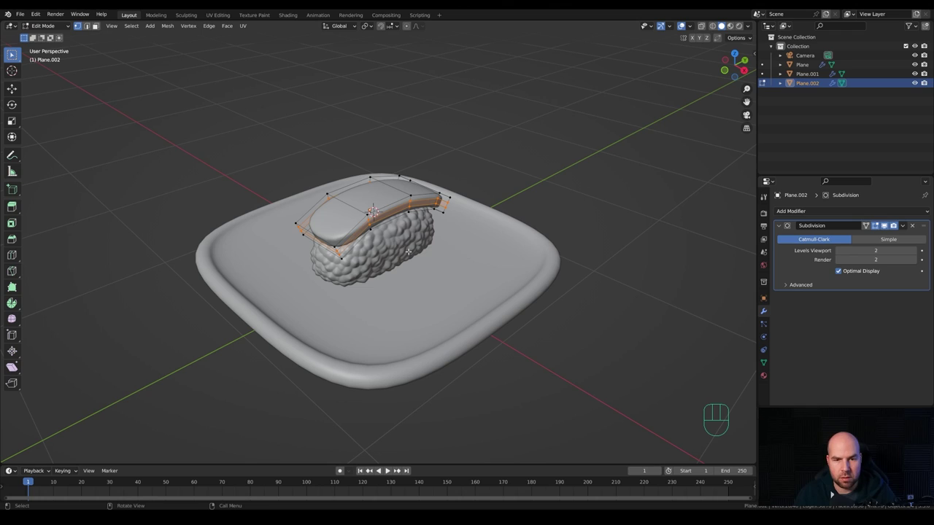
pyautogui.press('2')
pyautogui.keyDown('alt'); pyautogui.click(410, 223); pyautogui.keyUp('alt')
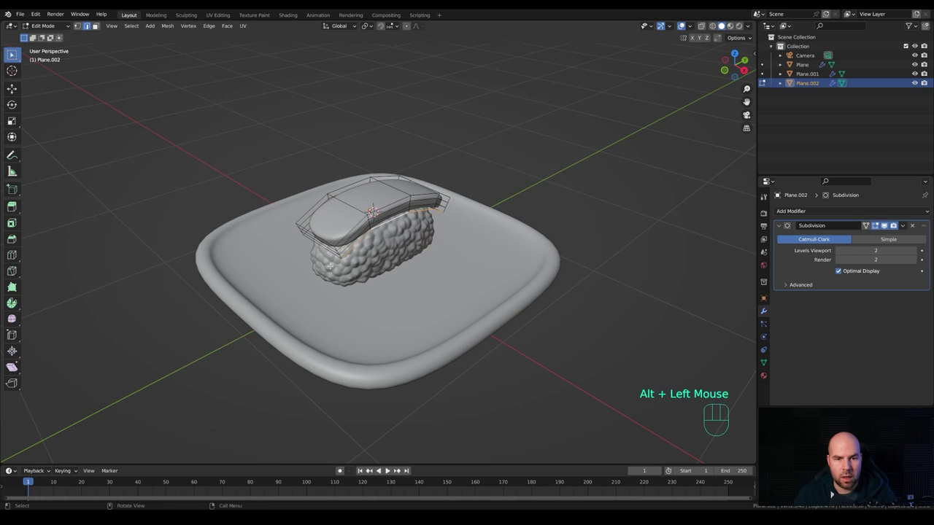
pyautogui.keyDown('alt'); pyautogui.keyDown('shift'); pyautogui.click(319, 248); pyautogui.keyUp('shift'); pyautogui.keyUp('alt')
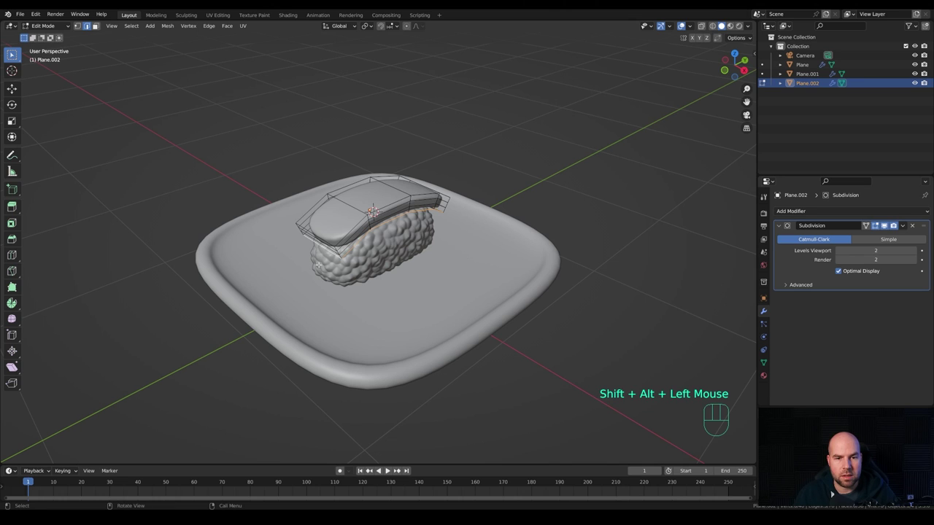
pyautogui.moveTo(320, 248); pyautogui.dragTo(364, 244, button='middle')
pyautogui.keyDown('alt'); pyautogui.keyDown('shift'); pyautogui.click(358, 235); pyautogui.keyUp('shift'); pyautogui.keyUp('alt')
pyautogui.keyDown('alt'); pyautogui.keyDown('shift'); pyautogui.click(325, 242); pyautogui.keyUp('shift'); pyautogui.keyUp('alt')
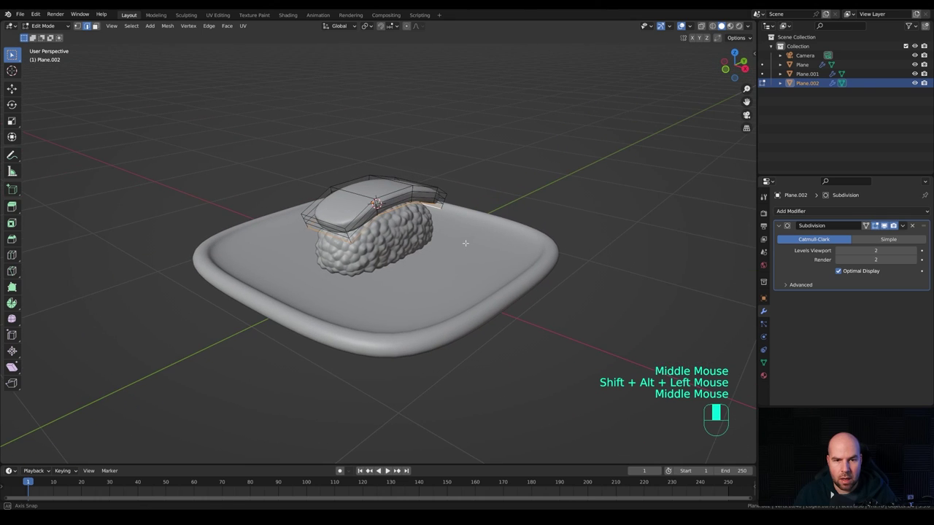
pyautogui.keyDown('alt'); pyautogui.keyDown('shift'); pyautogui.click(350, 232); pyautogui.keyUp('shift'); pyautogui.keyUp('alt')
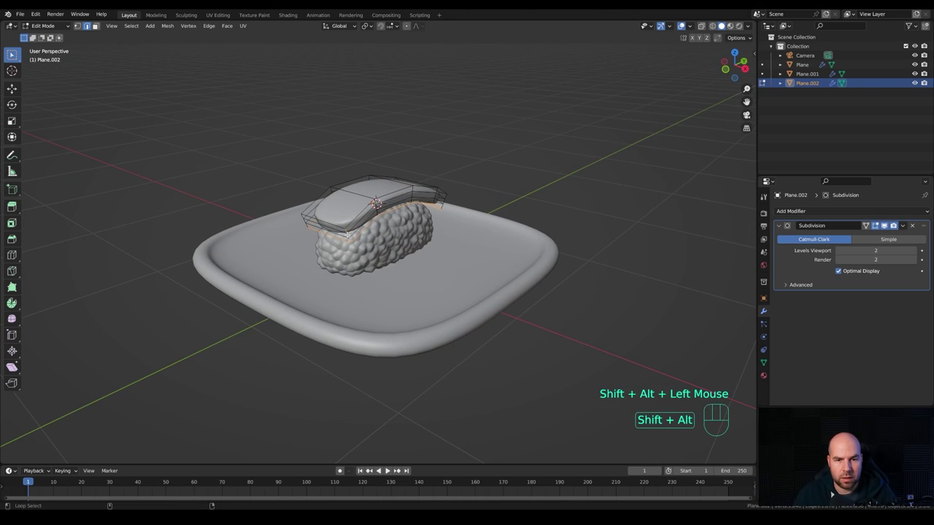
pyautogui.keyDown('alt'); pyautogui.keyDown('shift'); pyautogui.click(302, 219); pyautogui.keyUp('shift'); pyautogui.keyUp('alt')
pyautogui.keyDown('alt'); pyautogui.keyDown('shift'); pyautogui.click(444, 201); pyautogui.keyUp('shift'); pyautogui.keyUp('alt')
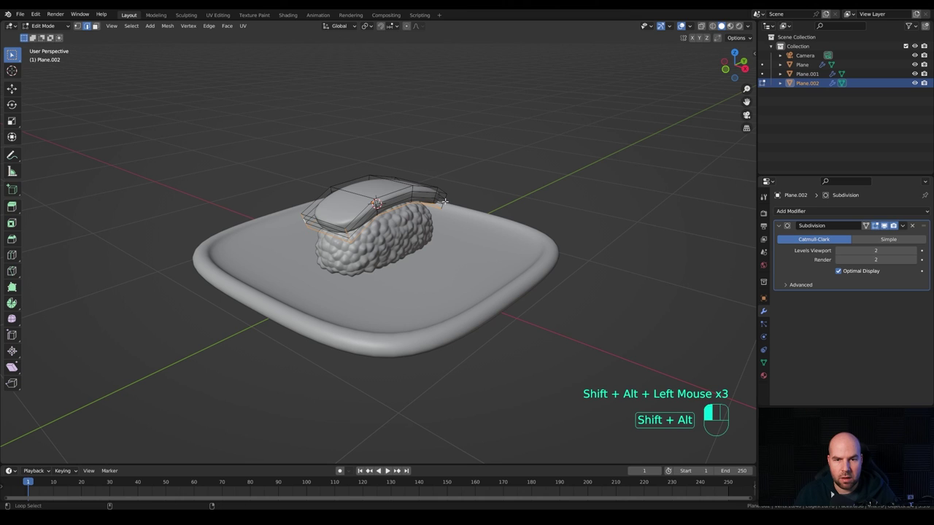
pyautogui.moveTo(445, 201); pyautogui.dragTo(371, 150, button='middle')
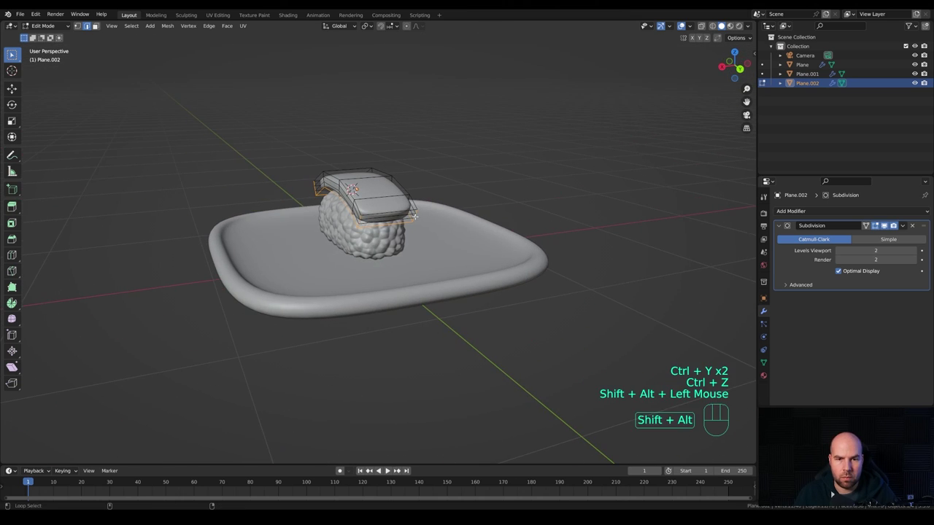
pyautogui.keyDown('alt'); pyautogui.keyDown('shift'); pyautogui.click(365, 201); pyautogui.keyUp('shift'); pyautogui.keyUp('alt')
pyautogui.moveTo(365, 201); pyautogui.dragTo(417, 253, button='middle')
pyautogui.scroll(-3, 417, 253)
pyautogui.press('u')
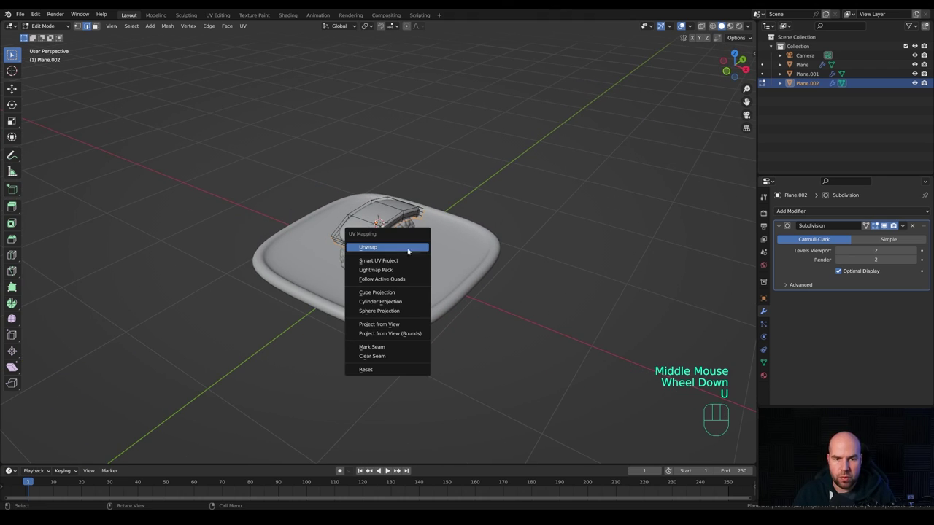
pyautogui.click(378, 348)
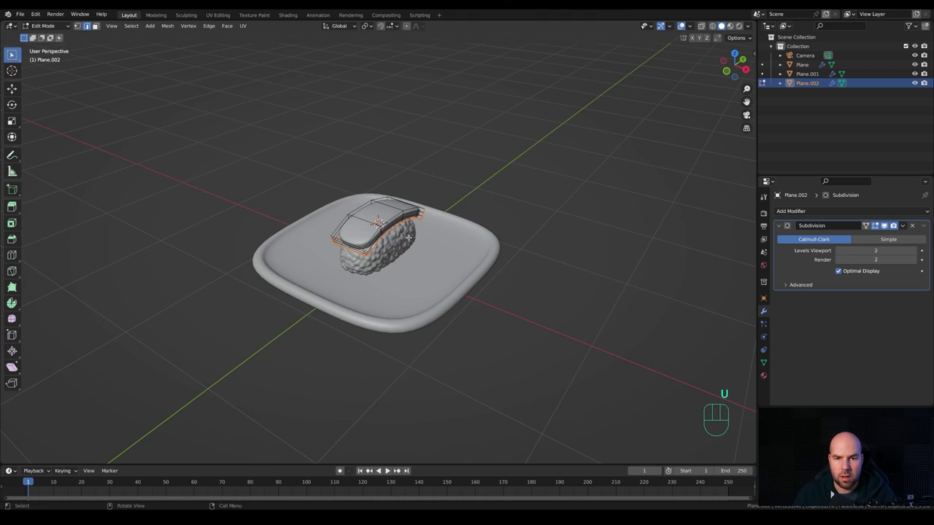
# Unwrap the slab's entire mesh and check its layout in the UV Editing workspace before returning to Layout
pyautogui.press('a')
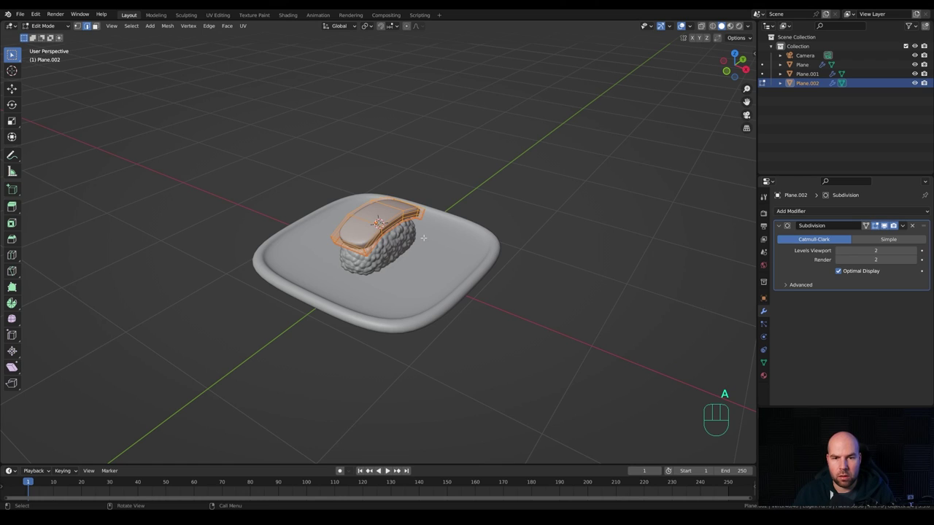
pyautogui.press('u')
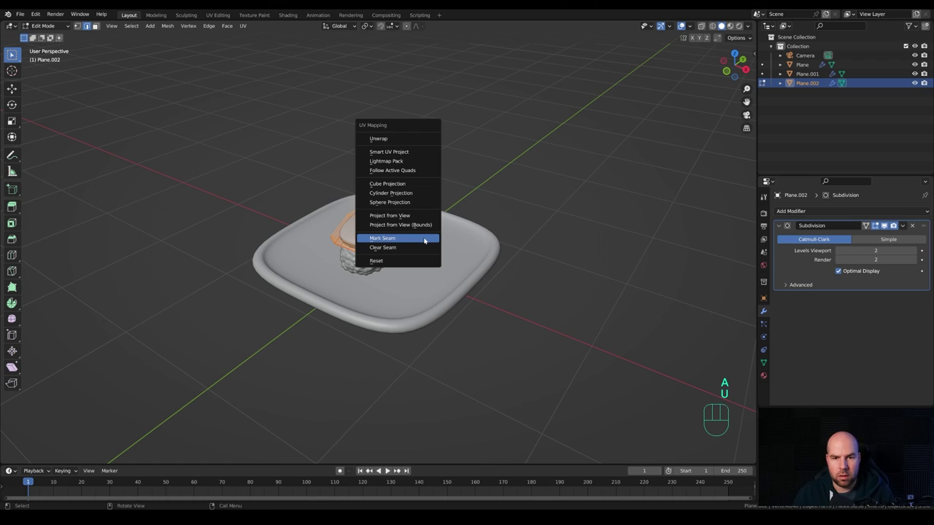
pyautogui.click(379, 139)
pyautogui.press('Tab')
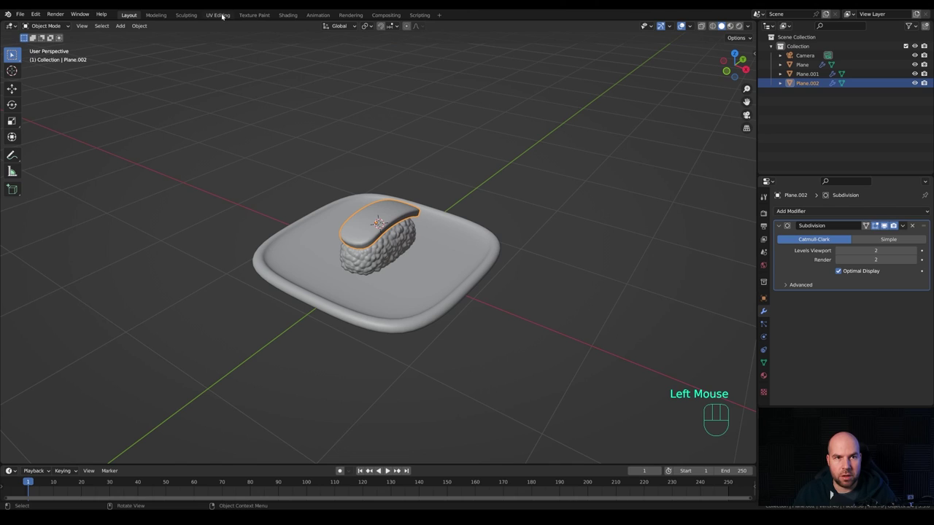
pyautogui.click(216, 15)
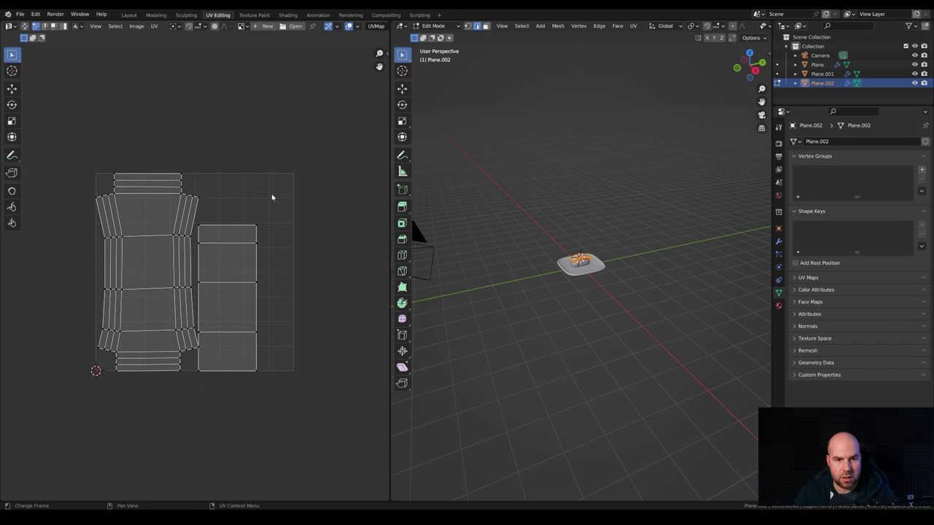
pyautogui.click(129, 15)
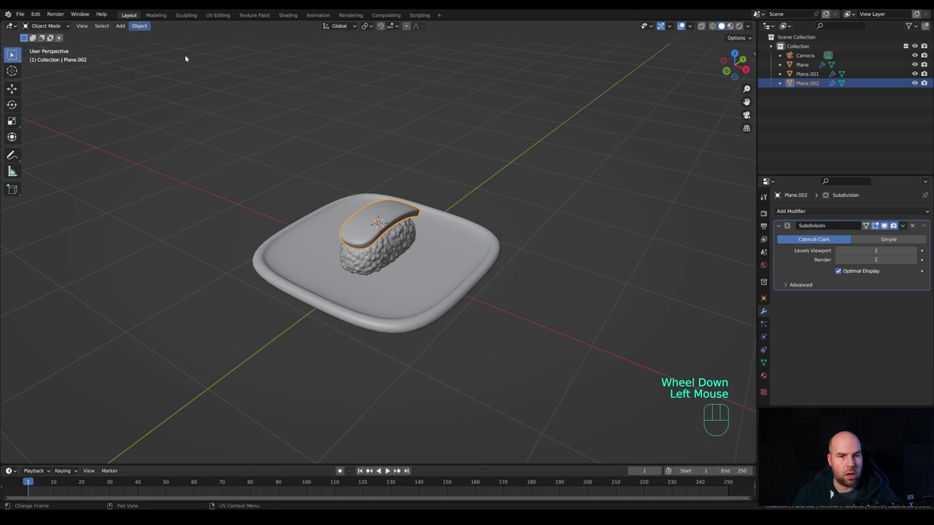
pyautogui.moveTo(433, 239); pyautogui.dragTo(418, 249, button='middle')
pyautogui.scroll(-1, 419, 249)
pyautogui.scroll(2, 420, 250)
pyautogui.scroll(-2, 417, 249)
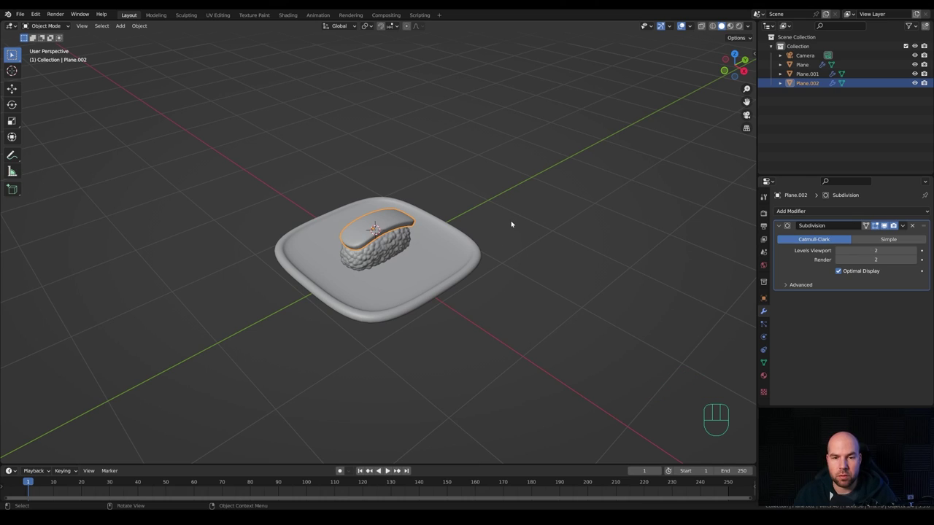
pyautogui.tripleClick(406, 250)
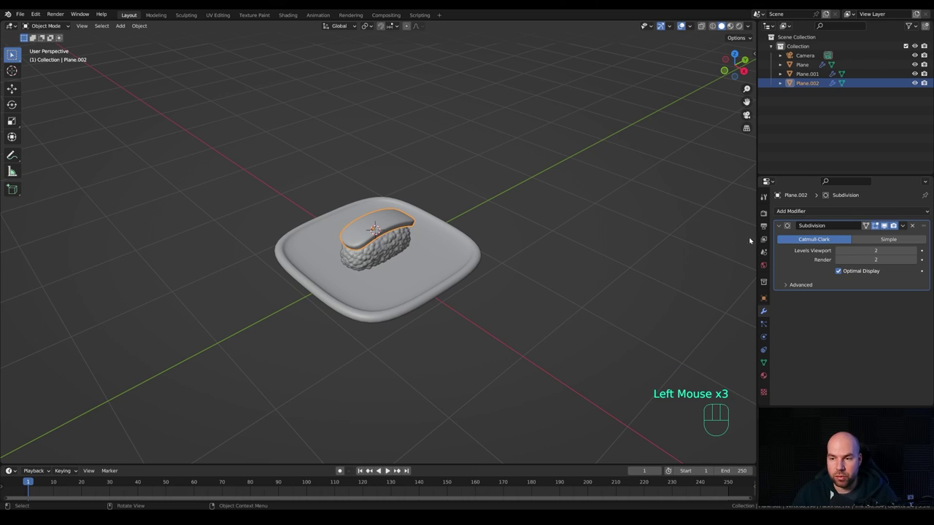
# Enable Ambient Occlusion and Screen Space Reflections in the Eevee render settings
pyautogui.click(764, 213)
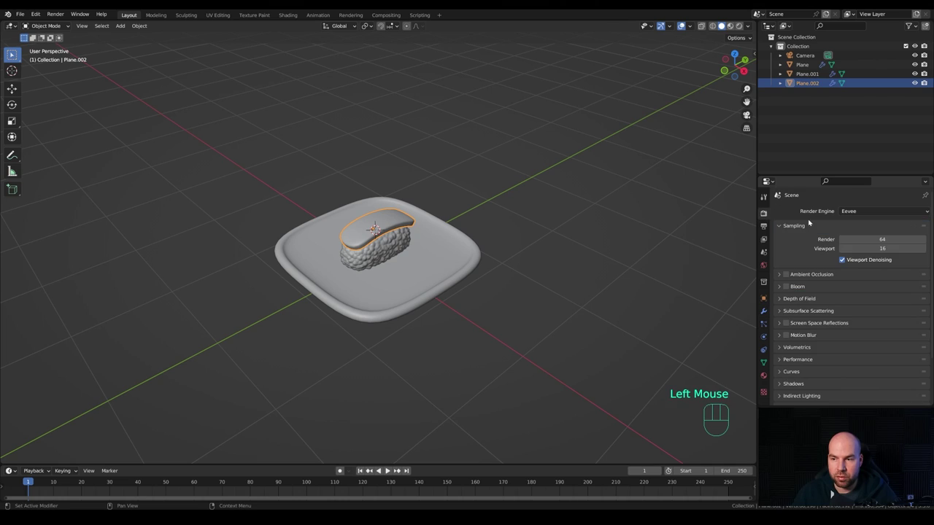
pyautogui.click(786, 275)
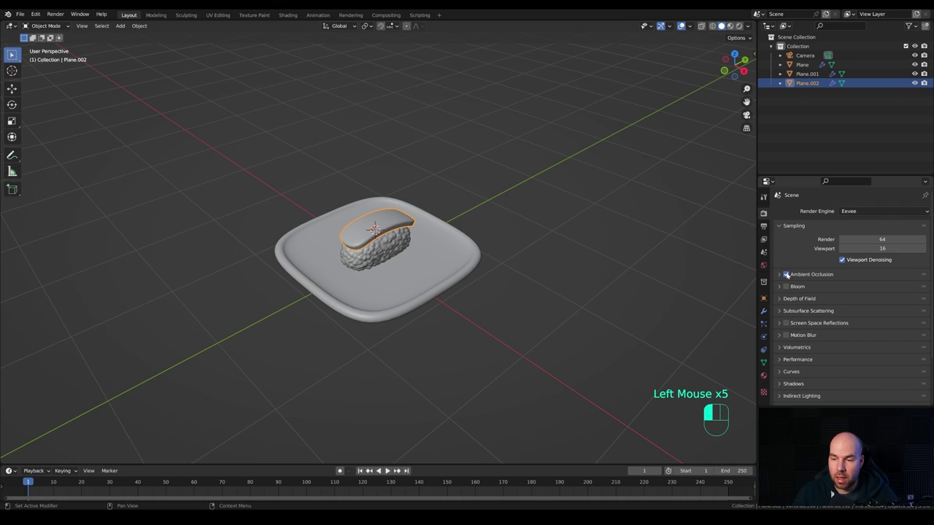
pyautogui.click(786, 324)
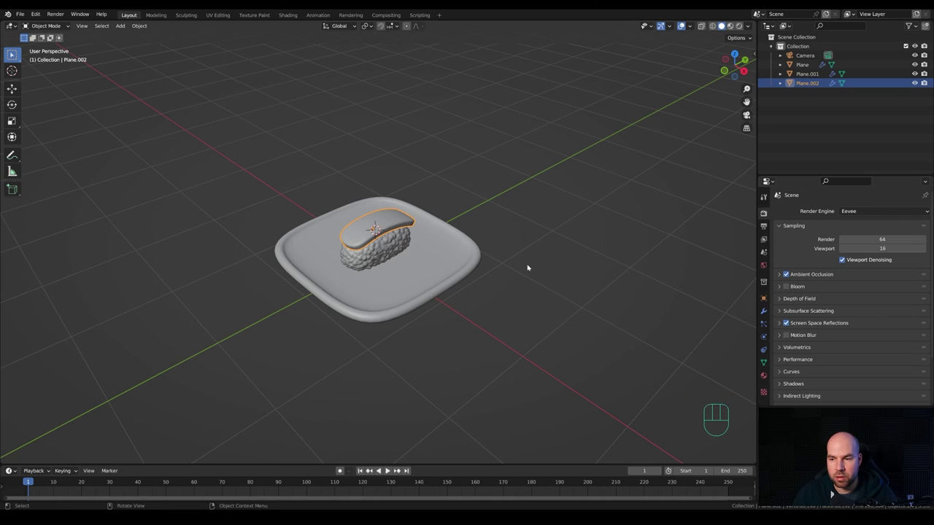
# Switch the render engine to Cycles and set its device to GPU Compute
pyautogui.click(868, 212)
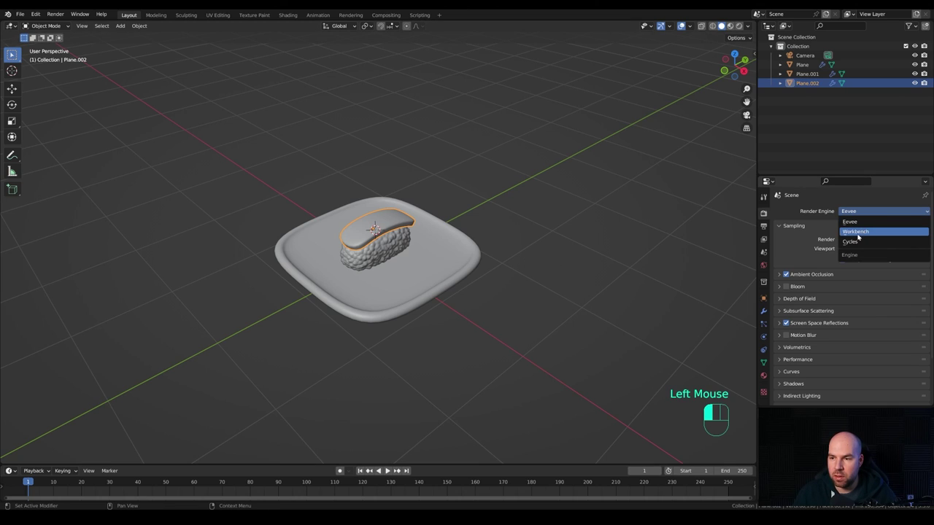
pyautogui.click(850, 241)
pyautogui.click(857, 233)
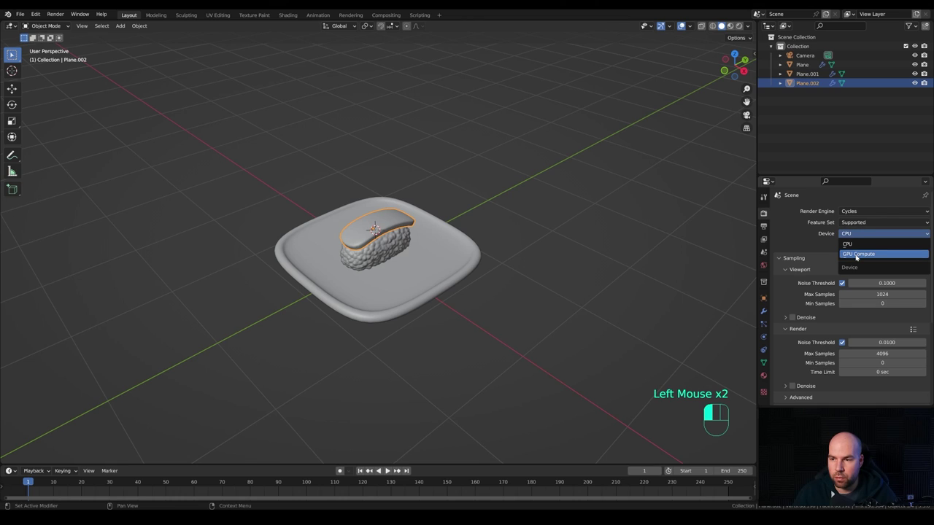
pyautogui.click(856, 255)
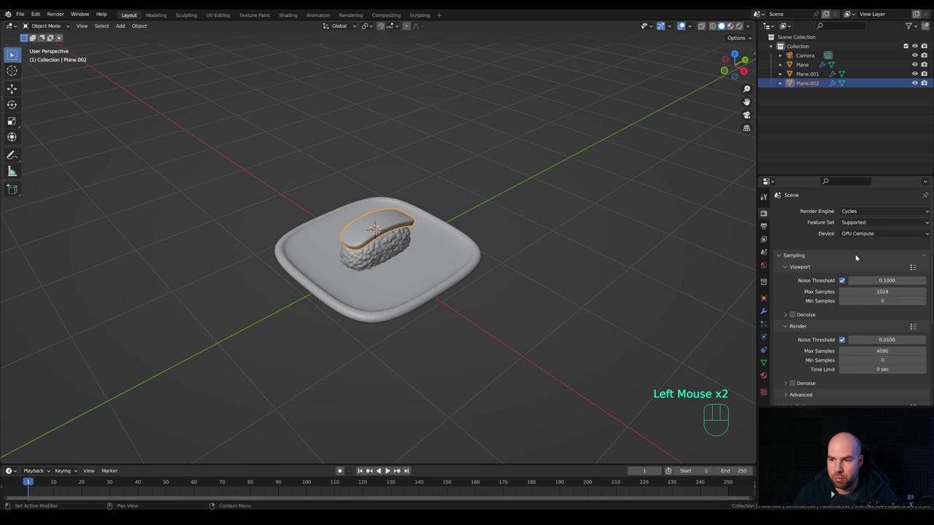
# Enable denoising for both viewport and final render, and set the render's maximum samples to 512
pyautogui.click(792, 307)
pyautogui.click(792, 375)
pyautogui.click(846, 343)
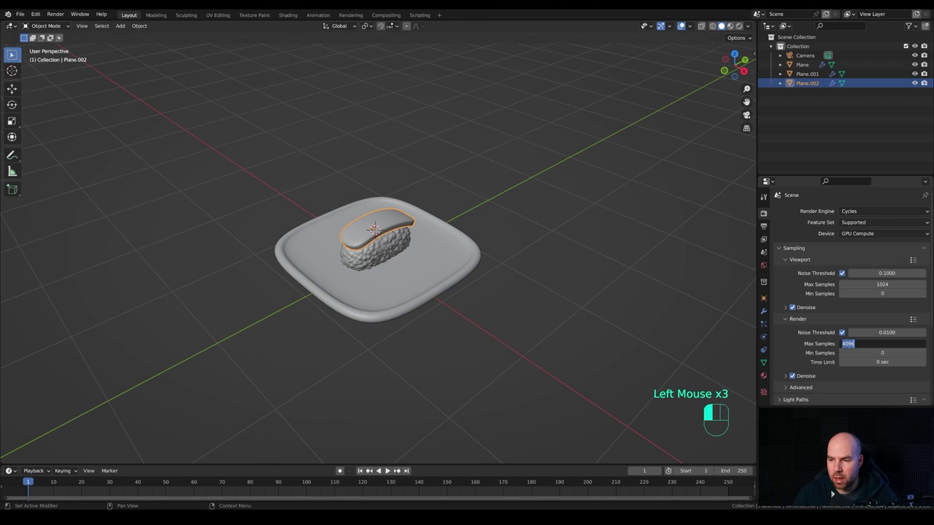
pyautogui.click(845, 345)
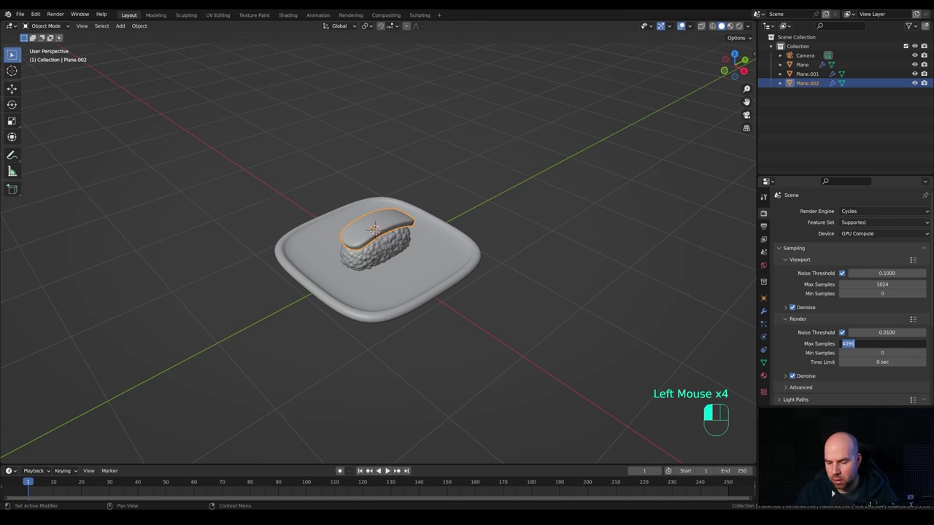
pyautogui.write('512')
pyautogui.press('Return')
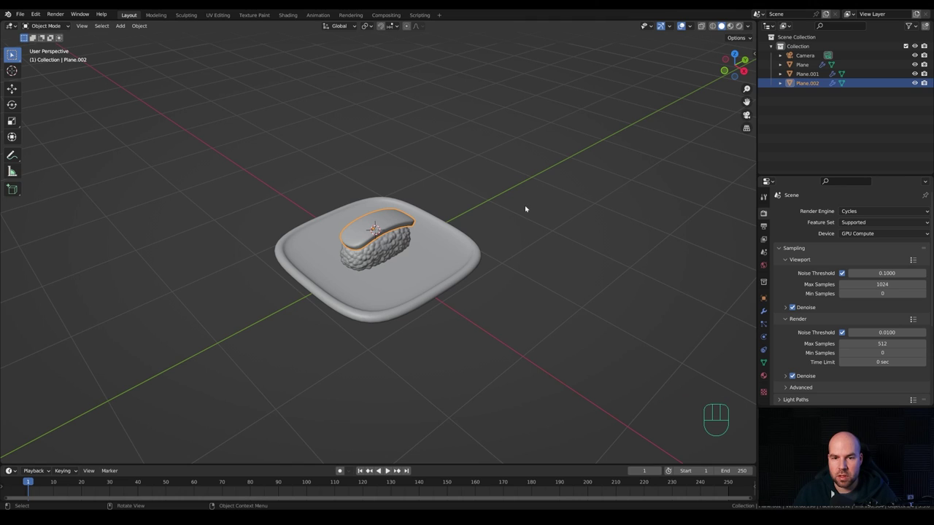
# Show the scene in Material Preview shading, framed more closely on the tray and sushi
pyautogui.press('z')
pyautogui.click(378, 148)
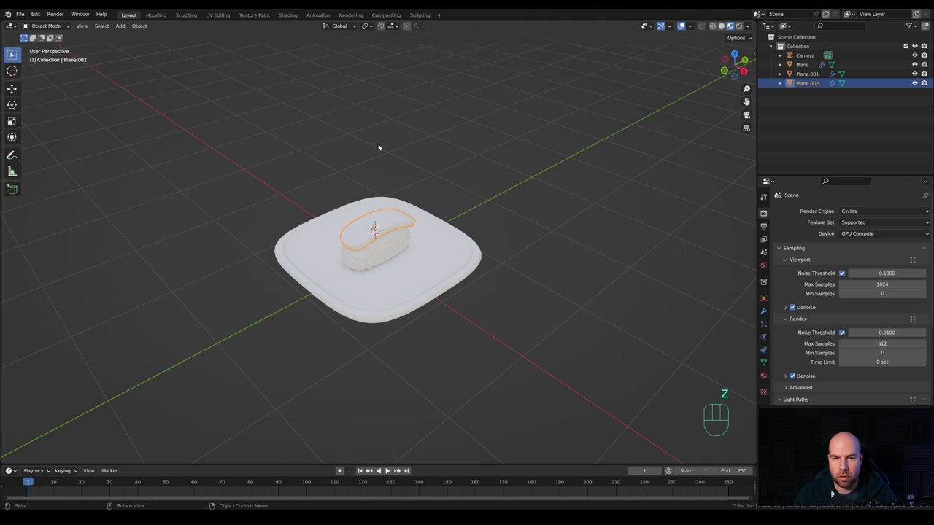
pyautogui.scroll(2, 418, 214)
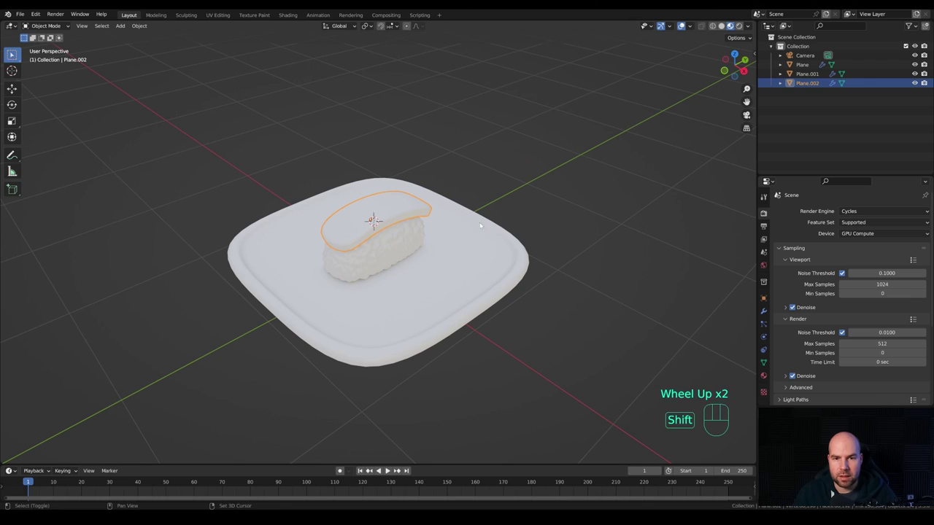
pyautogui.keyDown('shift'); pyautogui.moveTo(478, 229); pyautogui.dragTo(474, 221, button='middle'); pyautogui.keyUp('shift')
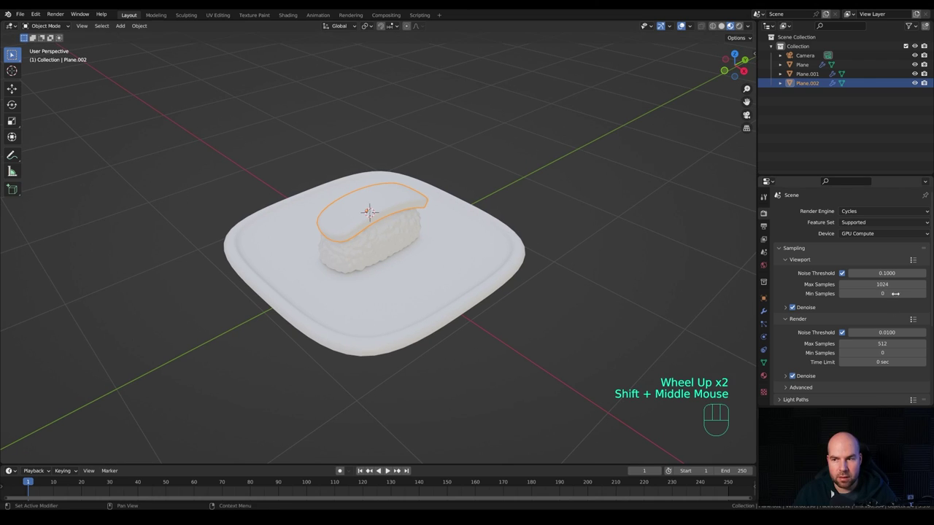
pyautogui.scroll(1, 541, 246)
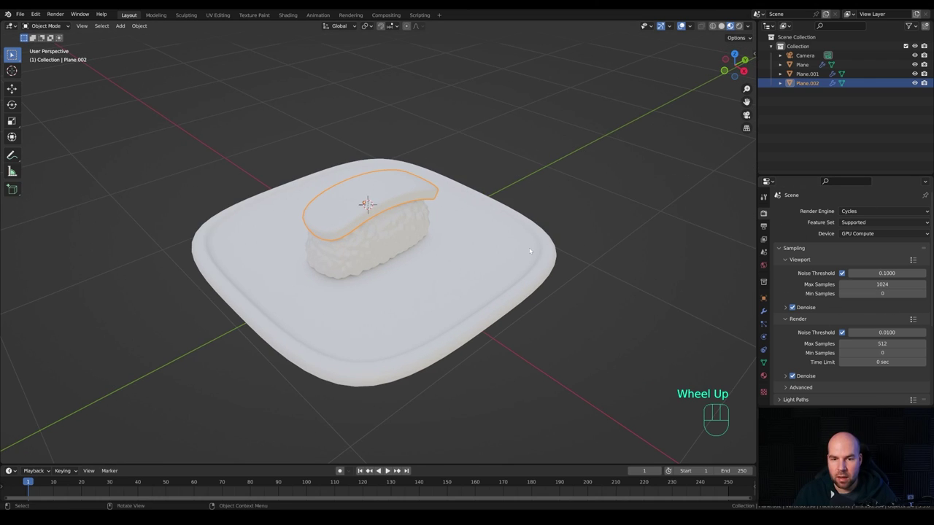
# Create a new material on the tray and name it Plate
pyautogui.click(519, 252)
pyautogui.click(761, 377)
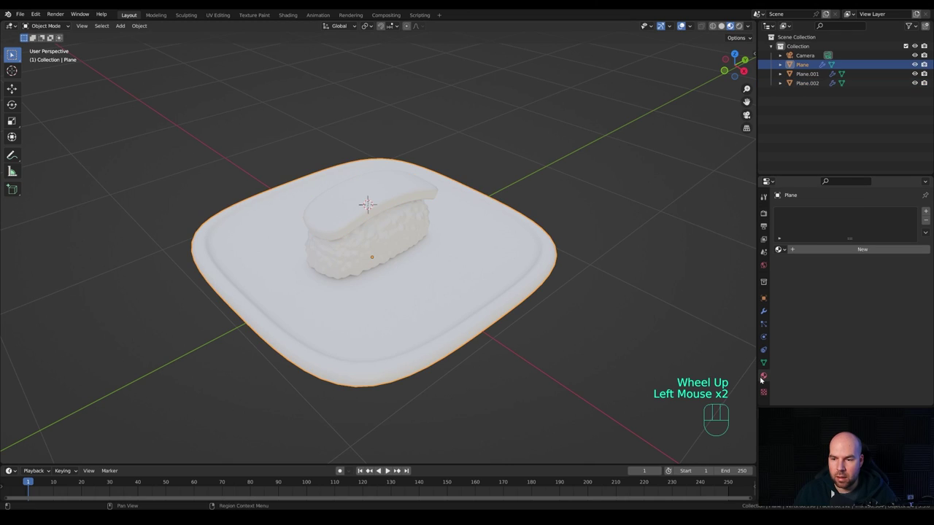
pyautogui.click(822, 251)
pyautogui.doubleClick(809, 213)
pyautogui.write('Plate')
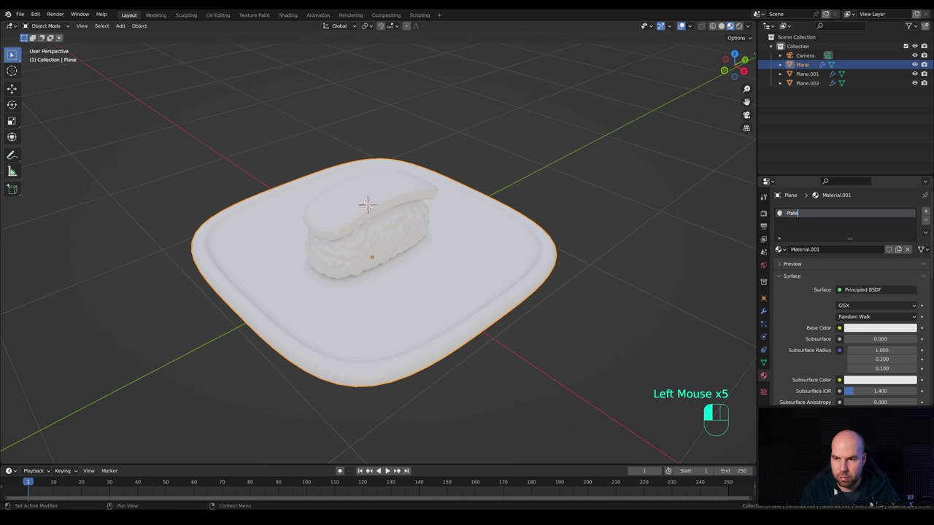
pyautogui.press('Return')
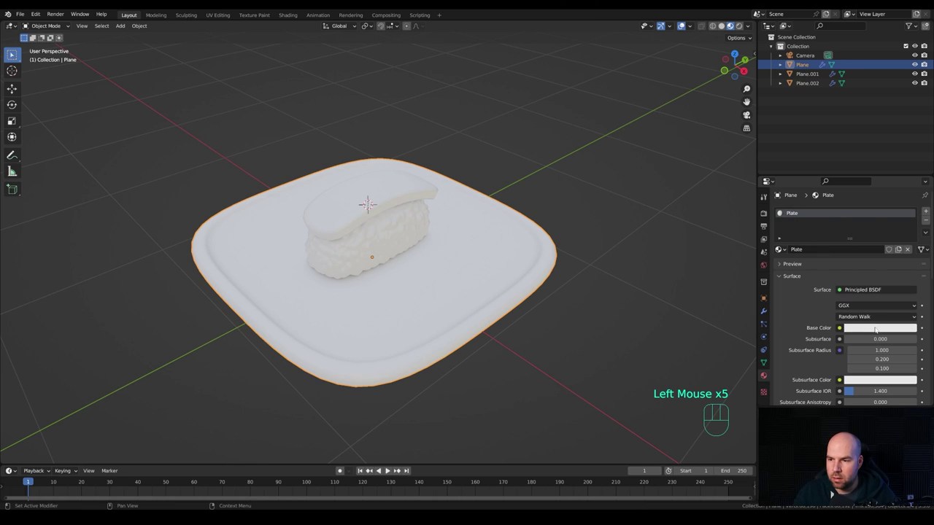
# Set the Plate material's base color to a light orange with a hue of about 0.052
pyautogui.click(875, 328)
pyautogui.moveTo(865, 236); pyautogui.dragTo(861, 245)
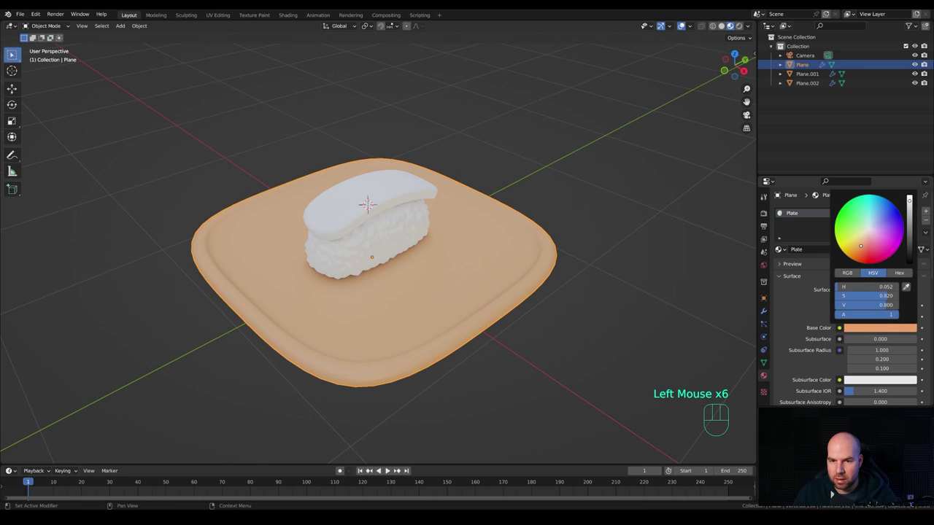
pyautogui.scroll(-3, 824, 367)
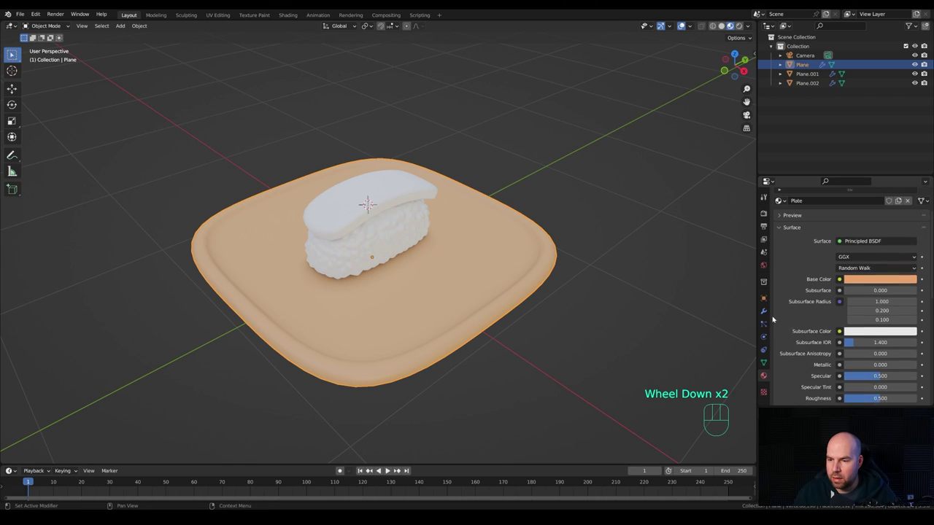
# Set the Plate material's roughness to about 0.746
pyautogui.moveTo(868, 387); pyautogui.dragTo(875, 388)
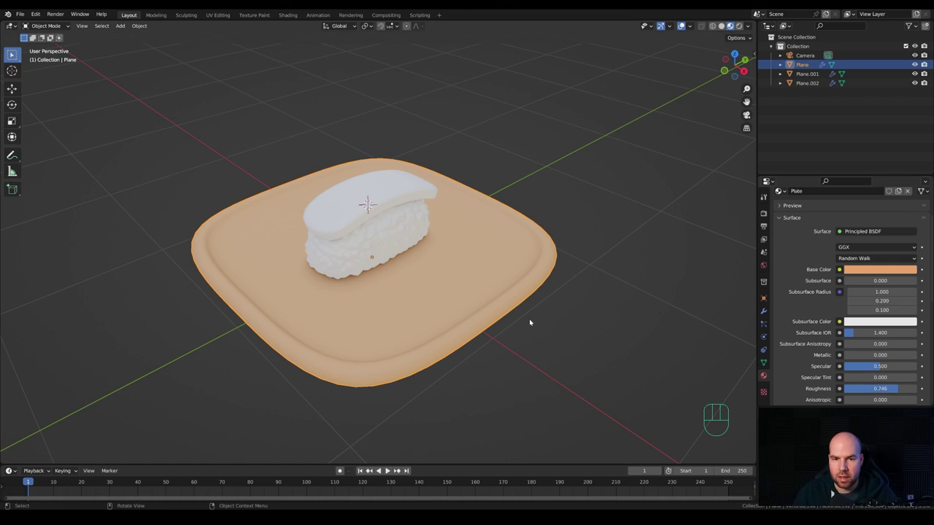
# Create a new material on the rice block and name it Rice
pyautogui.click(400, 235)
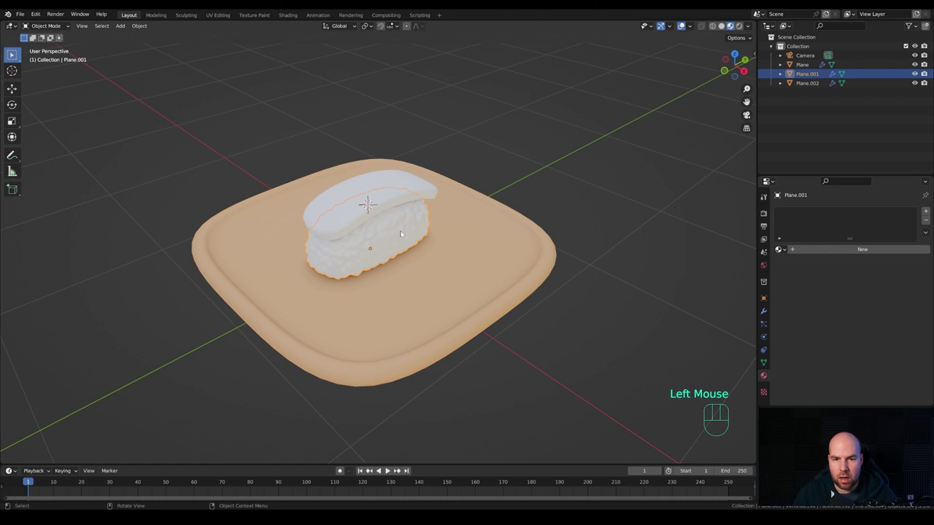
pyautogui.click(791, 249)
pyautogui.doubleClick(797, 213)
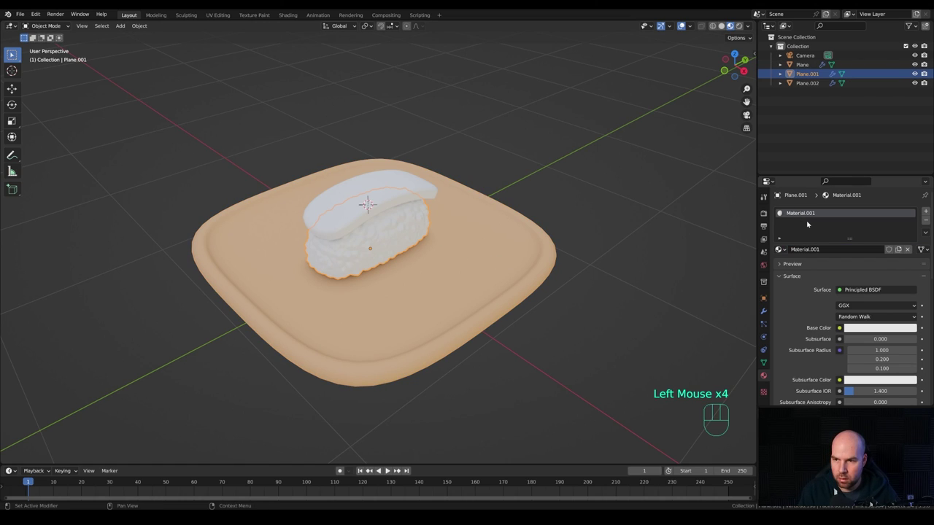
pyautogui.doubleClick(807, 213)
pyautogui.write('Rice')
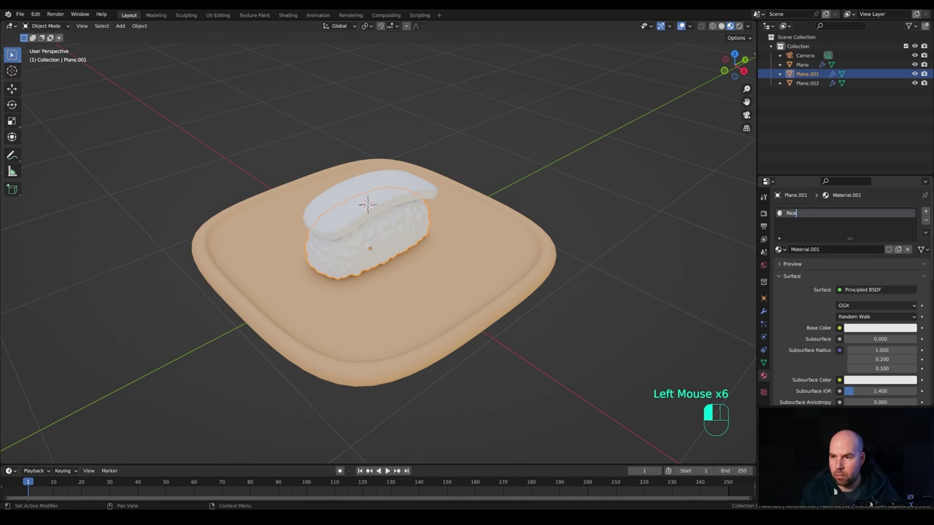
pyautogui.press('Return')
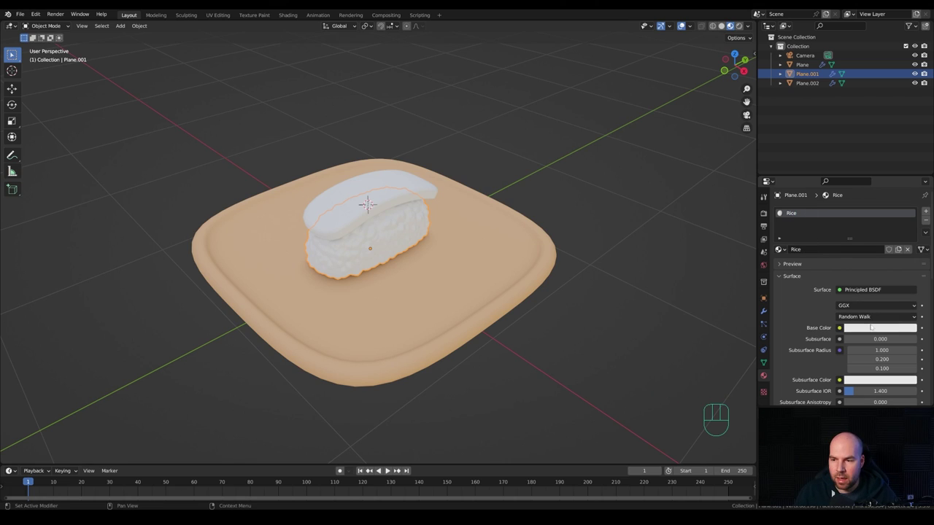
# Give the Rice material a pale cream-yellow base color and copy that color to its subsurface color
pyautogui.click(879, 327)
pyautogui.moveTo(868, 230); pyautogui.dragTo(865, 234)
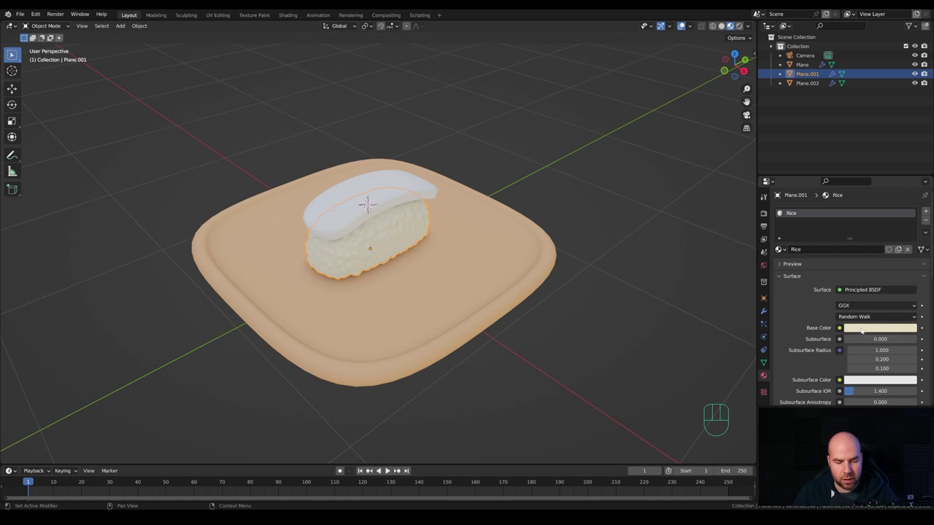
pyautogui.hotkey('ctrl', 'c')
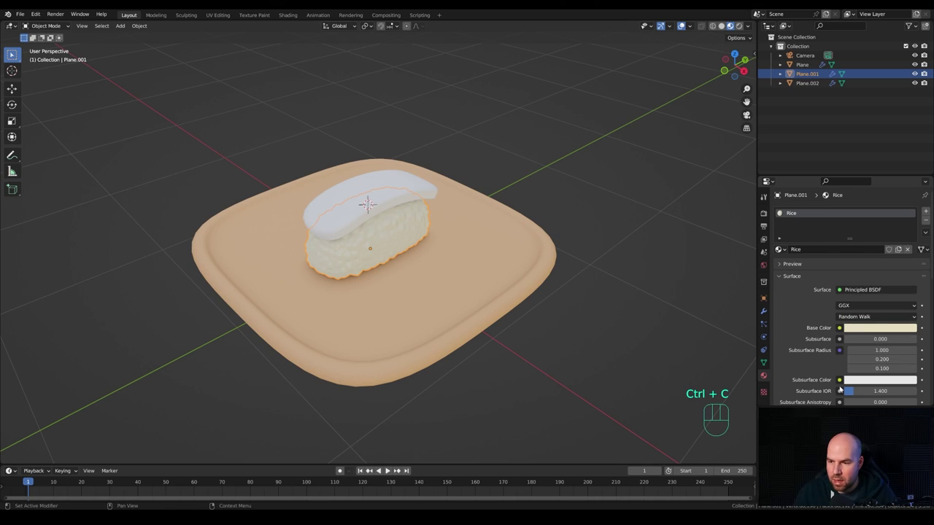
pyautogui.hotkey('ctrl', 'v')
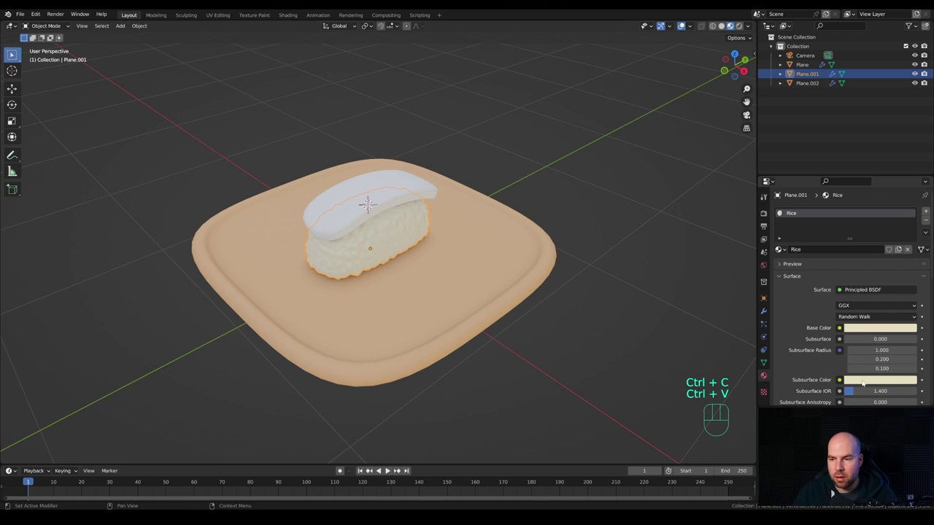
# Set the Rice material's subsurface to 0.1 and its roughness to about 0.64
pyautogui.click(880, 339)
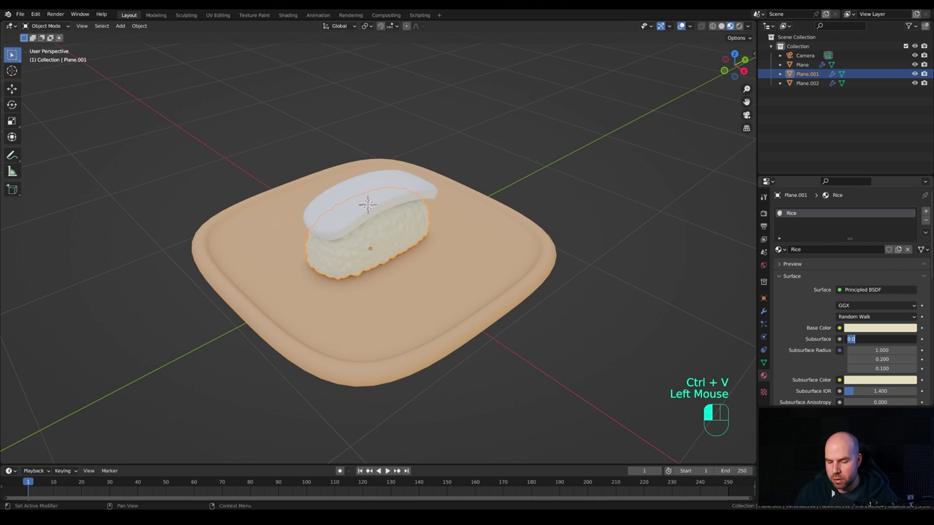
pyautogui.press('BackSpace')
pyautogui.write('.1')
pyautogui.press('Return')
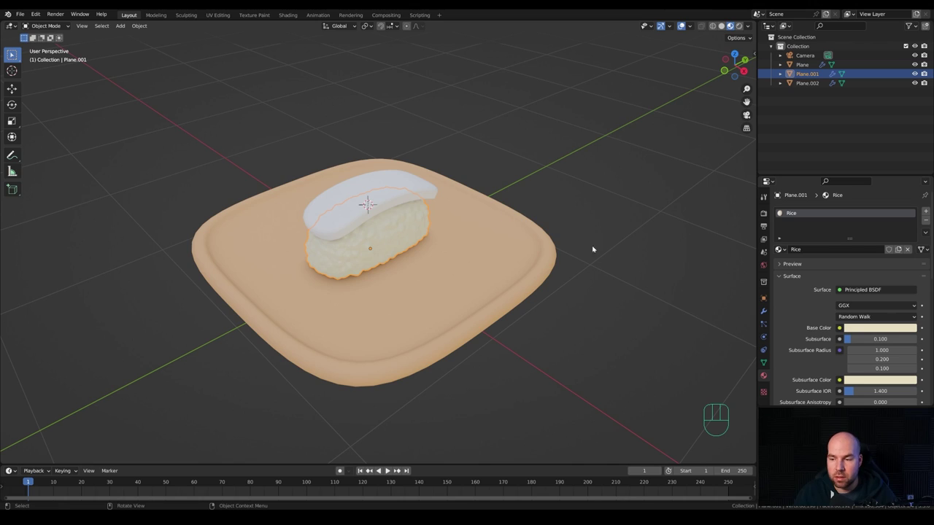
pyautogui.scroll(-4, 876, 329)
pyautogui.moveTo(879, 370); pyautogui.dragTo(884, 369)
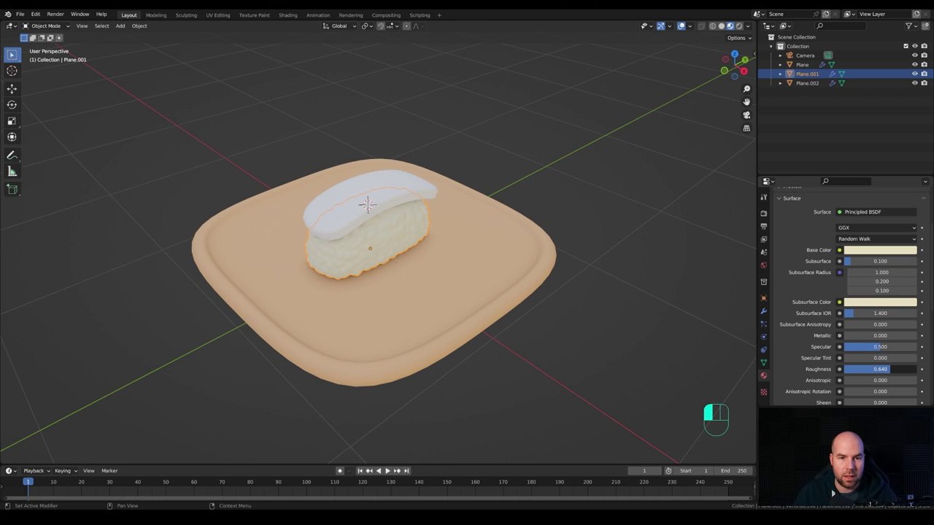
pyautogui.moveTo(884, 369); pyautogui.dragTo(884, 369)
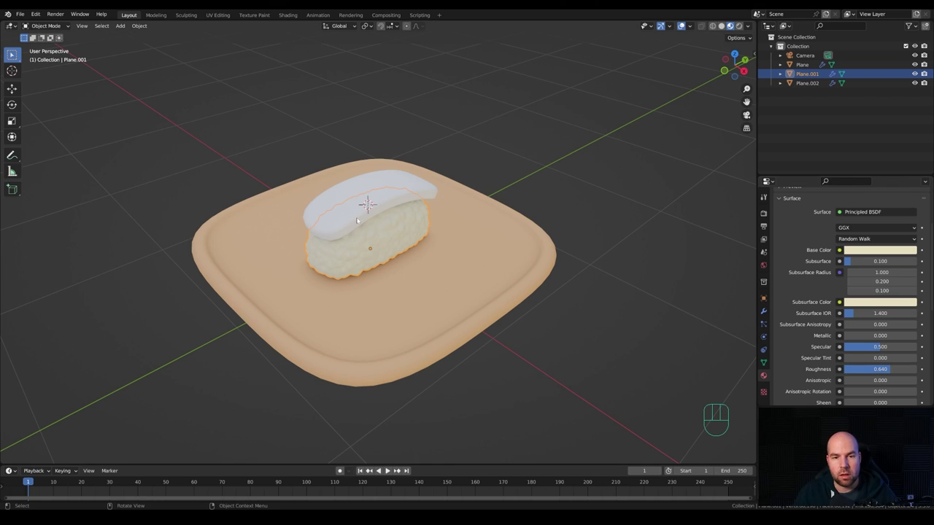
# Switch to the Shading workspace and frame the view closely on the selected sushi topping
pyautogui.doubleClick(404, 205)
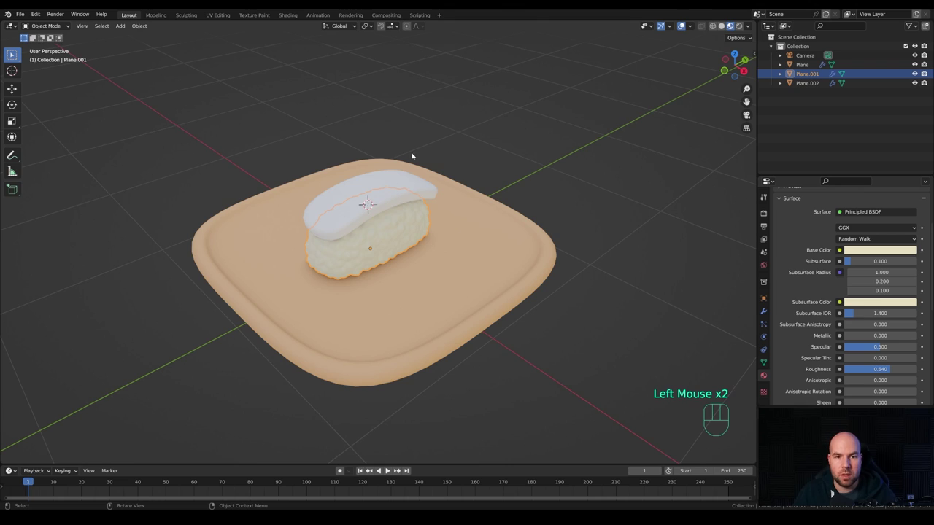
pyautogui.click(288, 15)
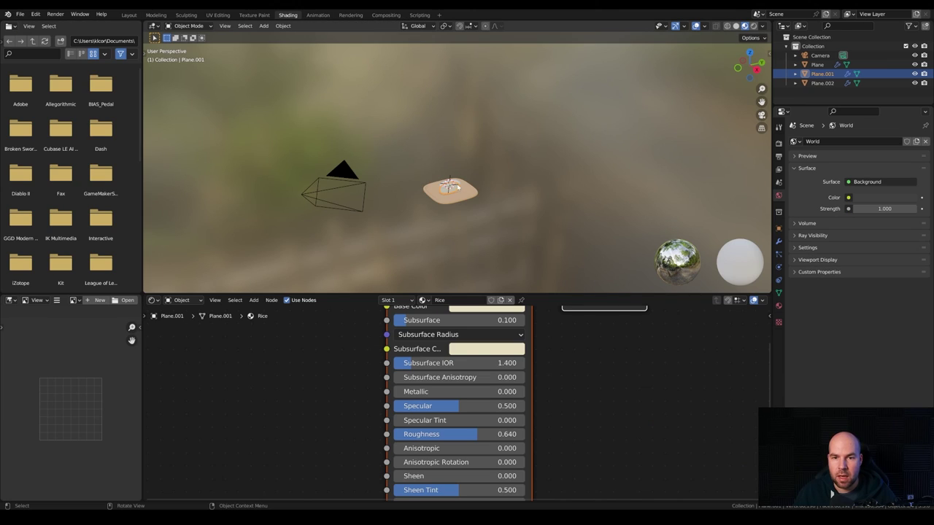
pyautogui.click(526, 170)
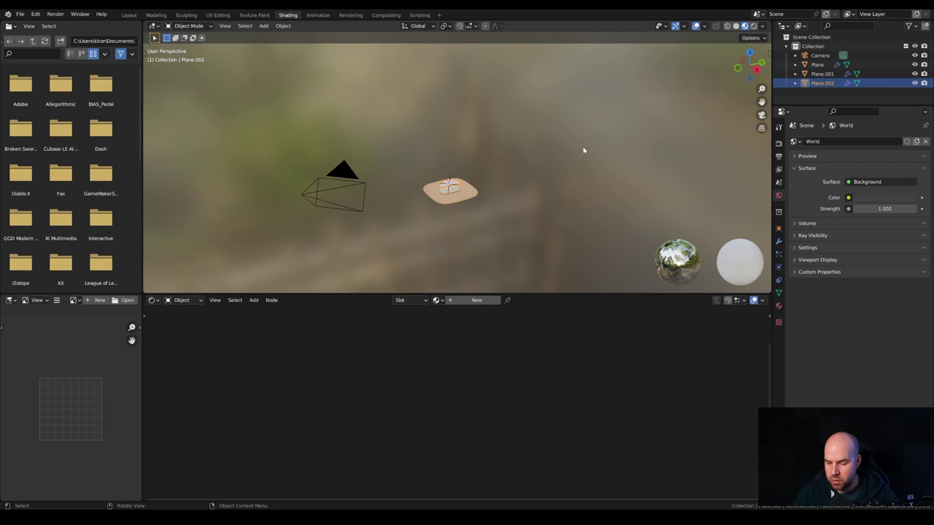
pyautogui.press('KP_Decimal')
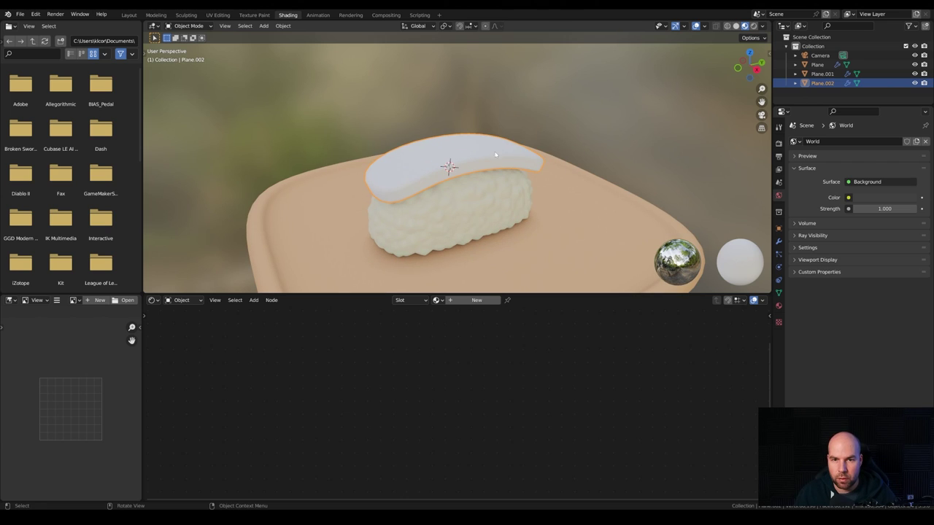
pyautogui.moveTo(494, 155); pyautogui.dragTo(546, 177, button='middle')
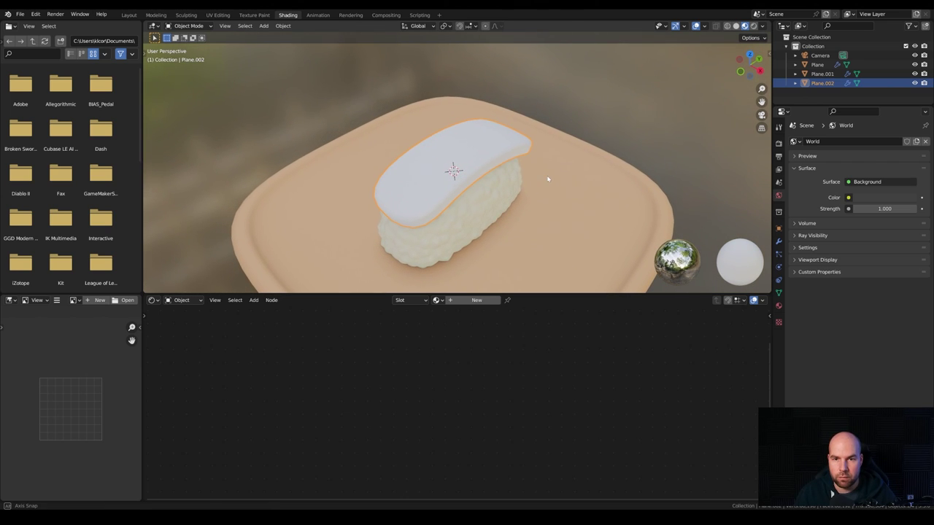
# Create a new material on the sushi topping and name it Salmon
pyautogui.click(476, 299)
pyautogui.doubleClick(449, 300)
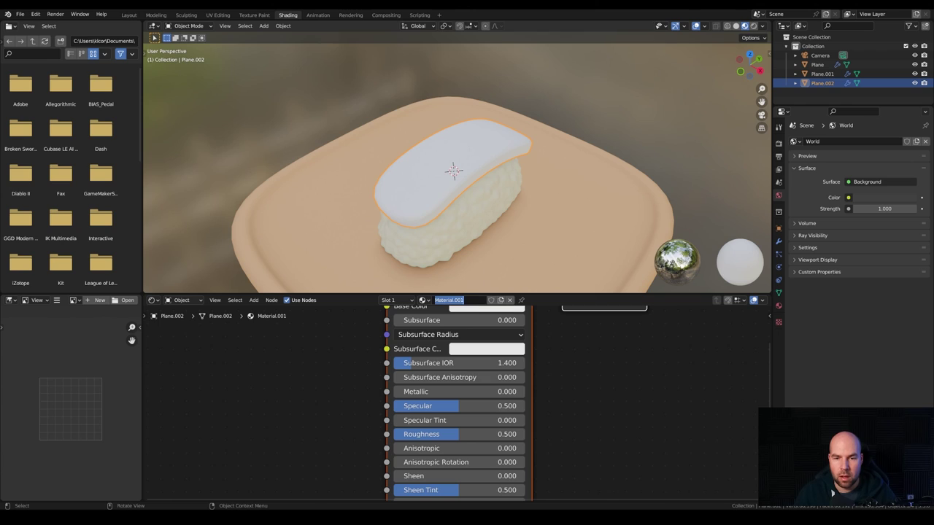
pyautogui.write('S')
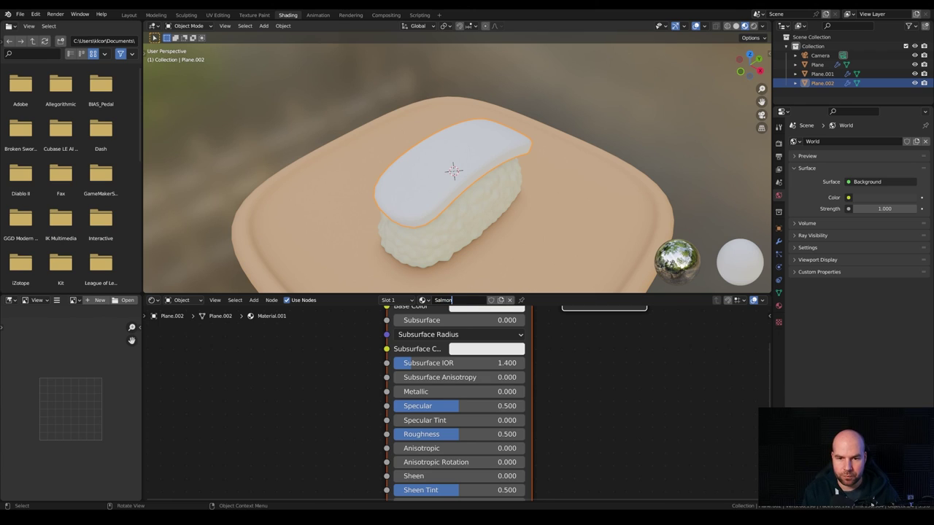
pyautogui.write('almon')
pyautogui.press('Return')
# Add a Gradient Texture node to the Salmon material, well ahead of the Principled BSDF node
pyautogui.scroll(-5, 409, 379)
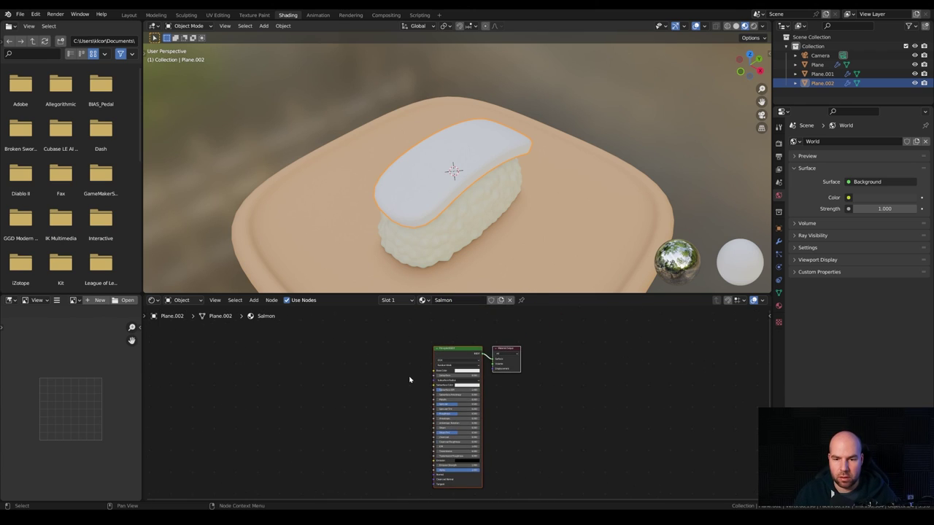
pyautogui.moveTo(410, 379); pyautogui.dragTo(467, 344, button='middle')
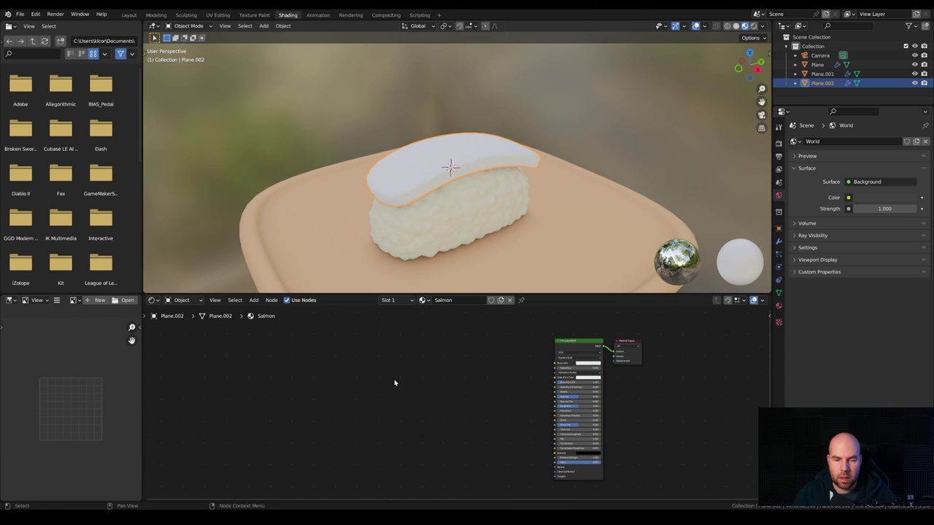
pyautogui.hotkey('shift', 'a')
pyautogui.moveTo(395, 382)
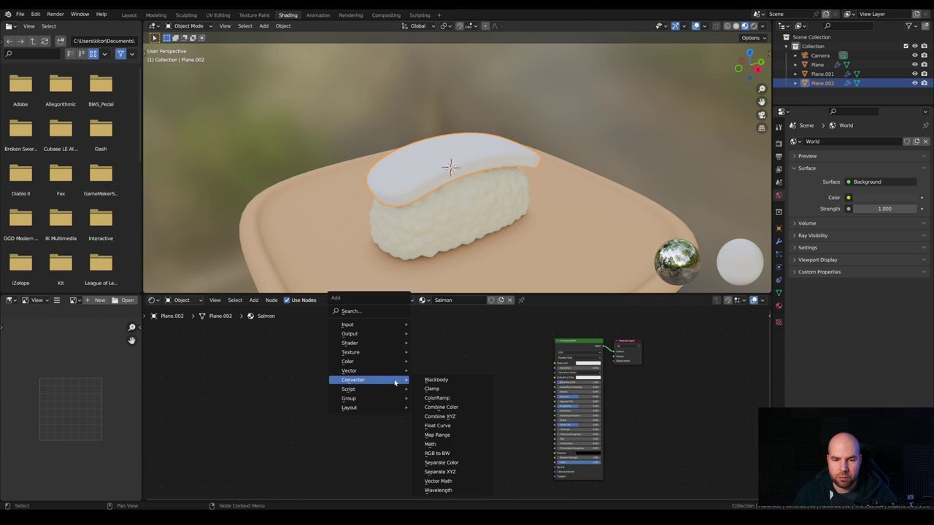
pyautogui.moveTo(382, 355)
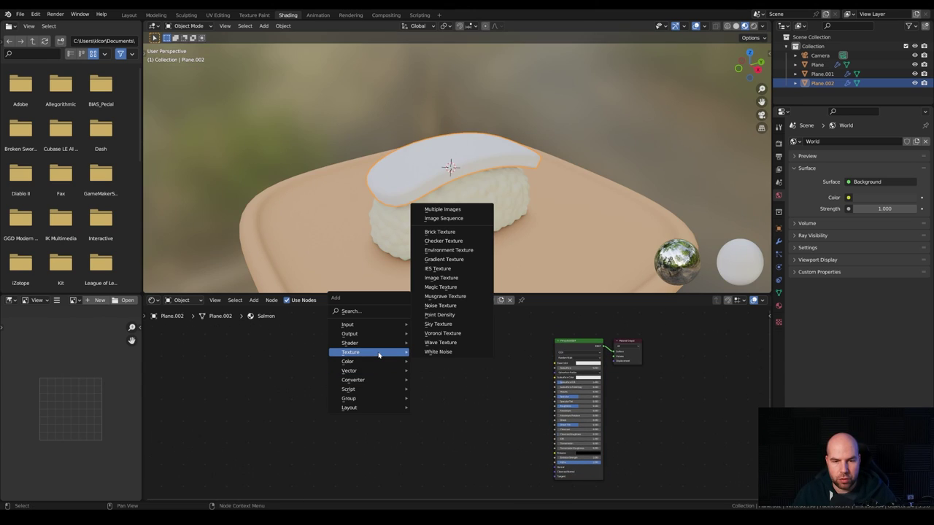
pyautogui.click(442, 259)
pyautogui.click(384, 373)
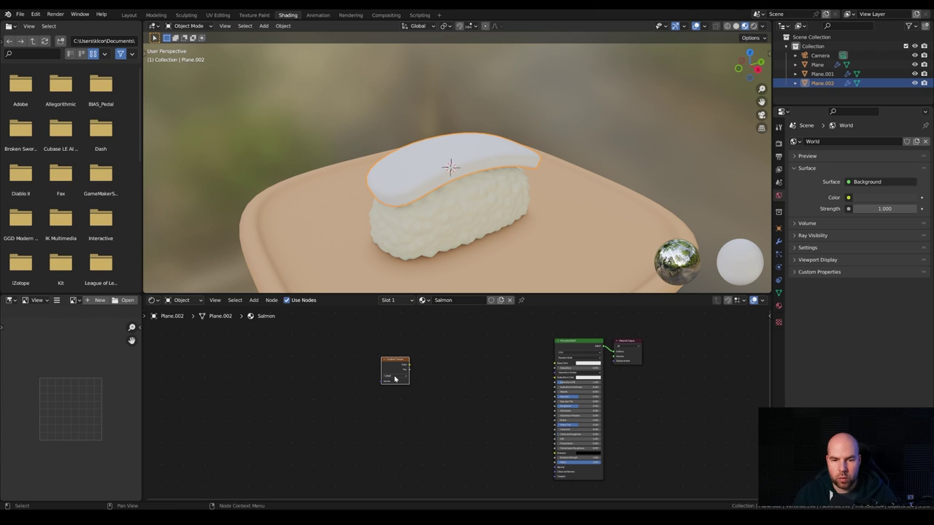
# Add a ColorRamp node after the Gradient Texture and connect the gradient's Color output to its Fac input
pyautogui.scroll(3, 394, 364)
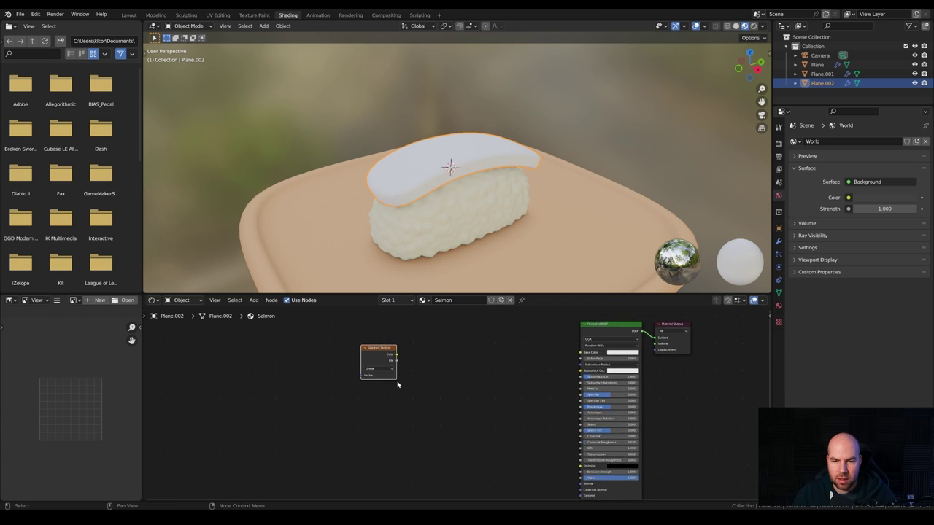
pyautogui.hotkey('shift', 'a')
pyautogui.moveTo(408, 358)
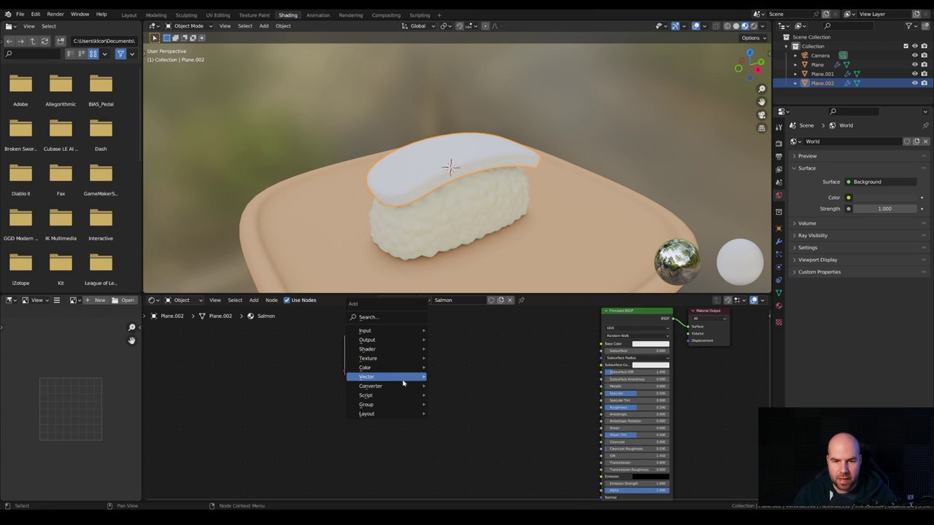
pyautogui.moveTo(405, 385)
pyautogui.click(456, 293)
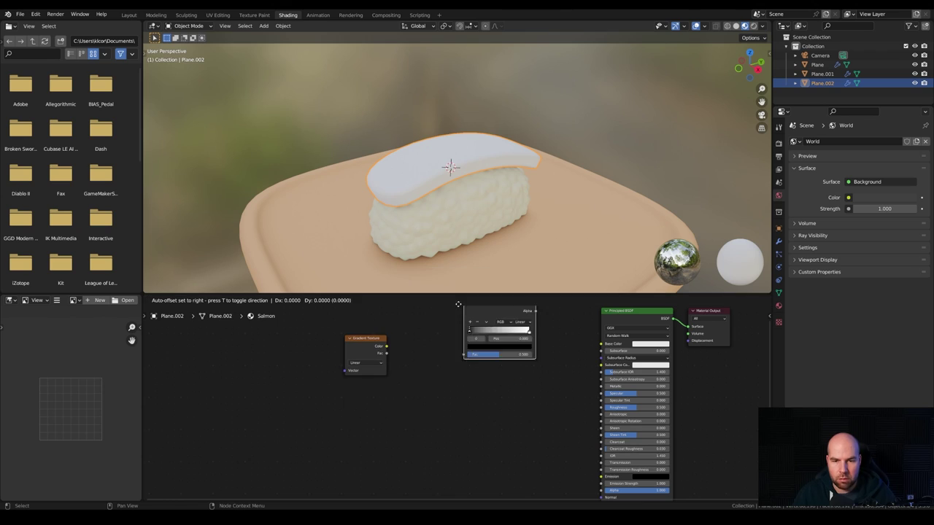
pyautogui.click(422, 338)
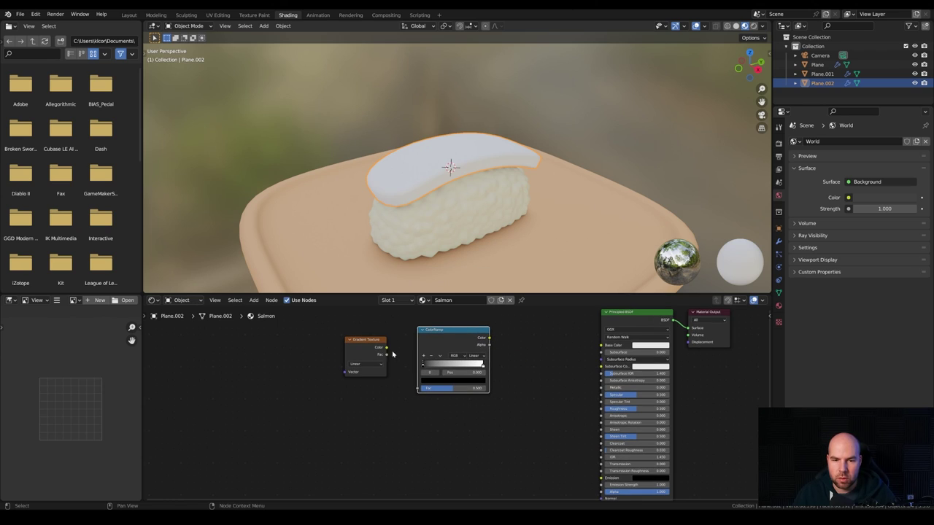
pyautogui.moveTo(386, 348); pyautogui.dragTo(416, 391)
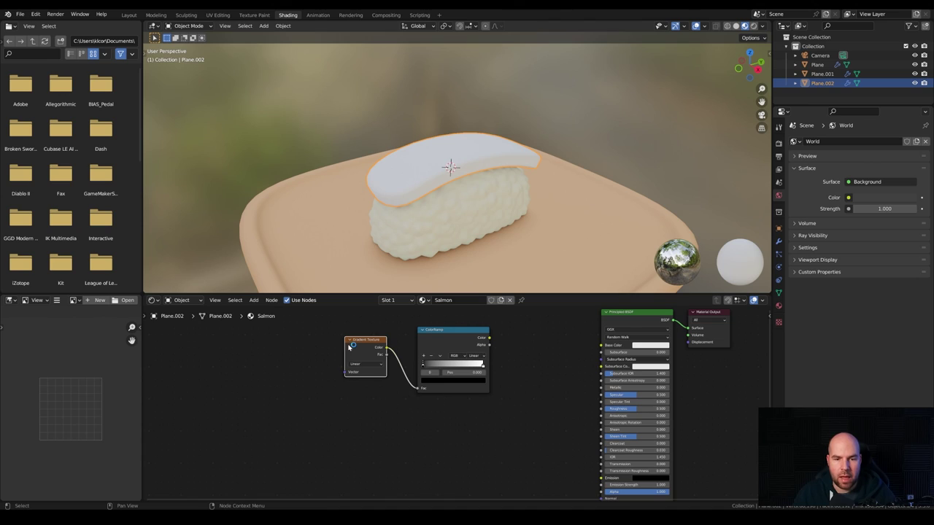
pyautogui.moveTo(363, 346); pyautogui.dragTo(369, 351)
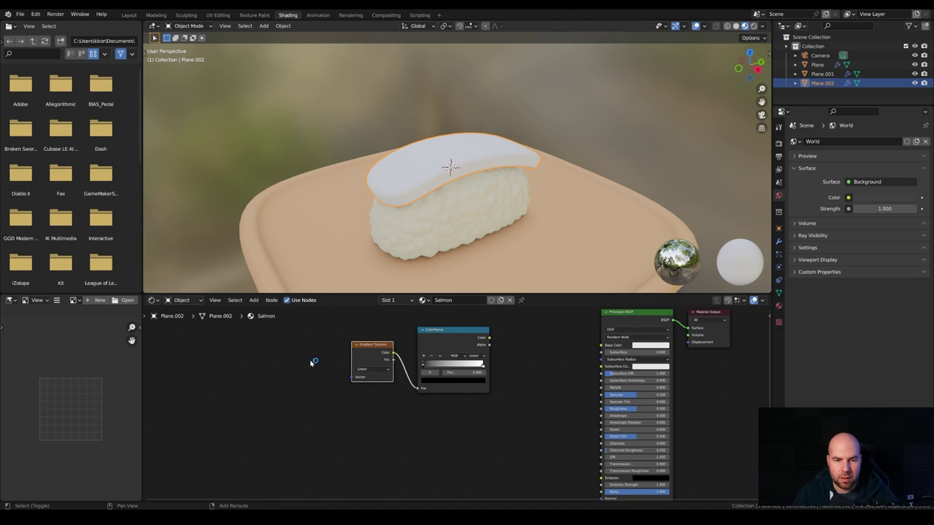
# Add a Mapping node before the Gradient Texture and connect its Vector output to the gradient's Vector input
pyautogui.hotkey('shift', 'a')
pyautogui.moveTo(306, 361)
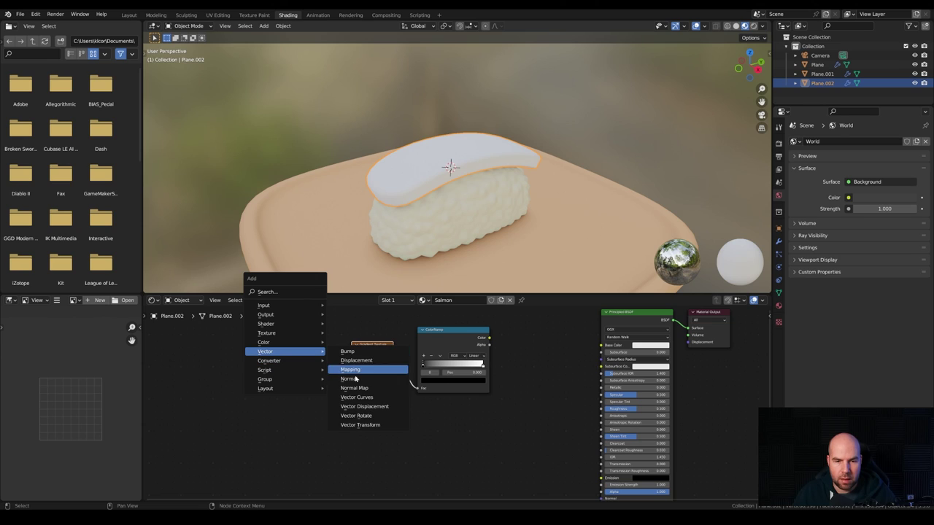
pyautogui.click(361, 372)
pyautogui.click(327, 351)
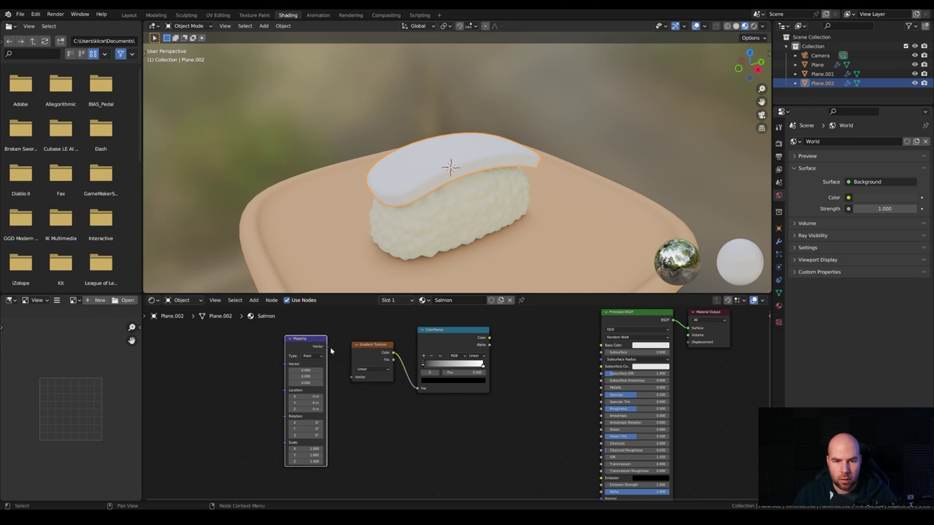
pyautogui.moveTo(327, 347); pyautogui.dragTo(349, 377)
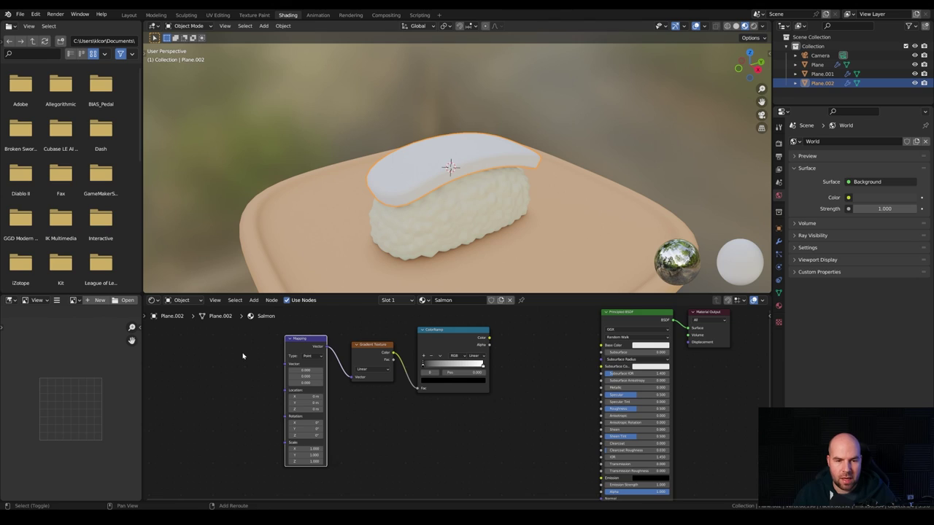
# Add a Texture Coordinate node before the Mapping node and connect its UV output to the Mapping node's Vector input
pyautogui.hotkey('shift', 'a')
pyautogui.moveTo(243, 354)
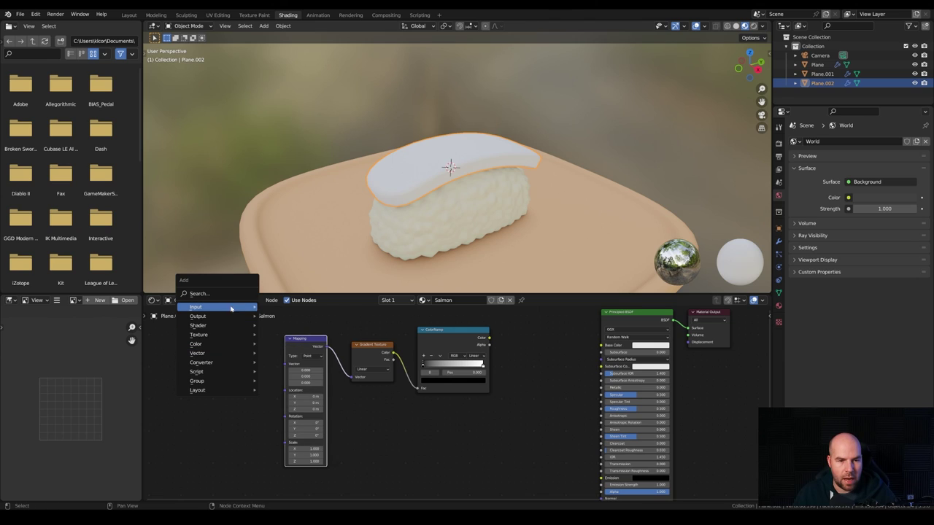
pyautogui.moveTo(231, 307)
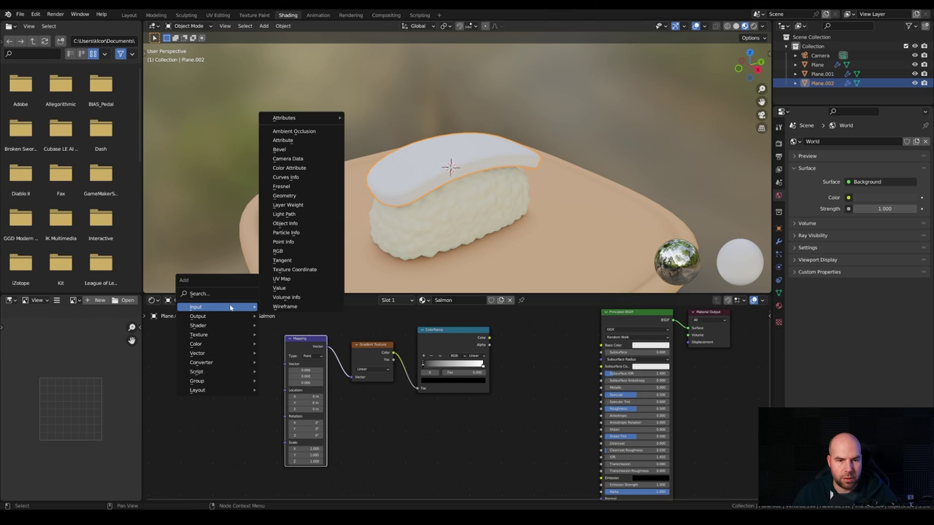
pyautogui.click(299, 270)
pyautogui.click(229, 344)
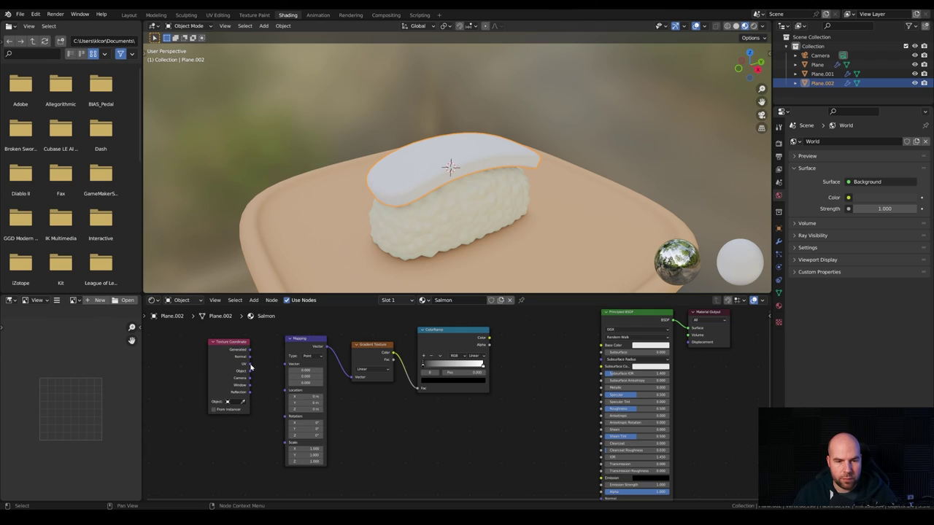
pyautogui.moveTo(250, 363); pyautogui.dragTo(288, 364)
pyautogui.click(285, 375)
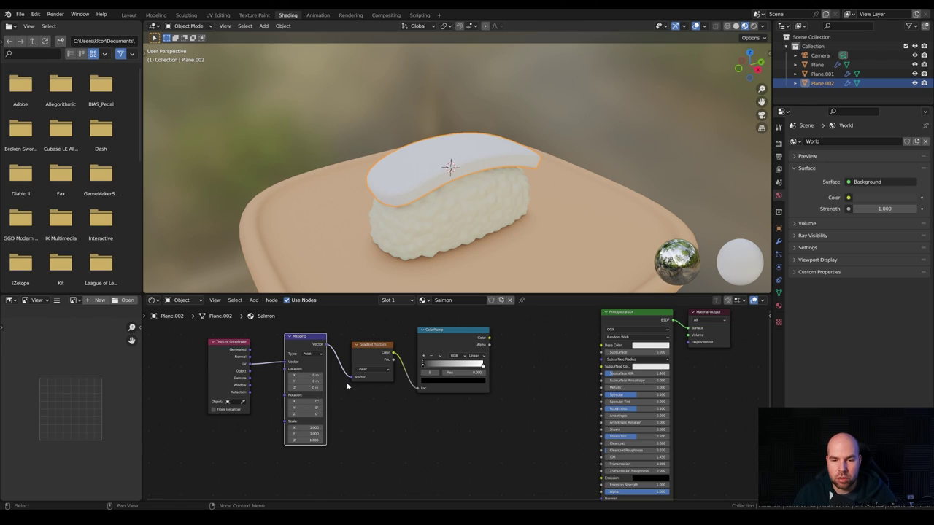
pyautogui.moveTo(244, 341); pyautogui.dragTo(264, 341)
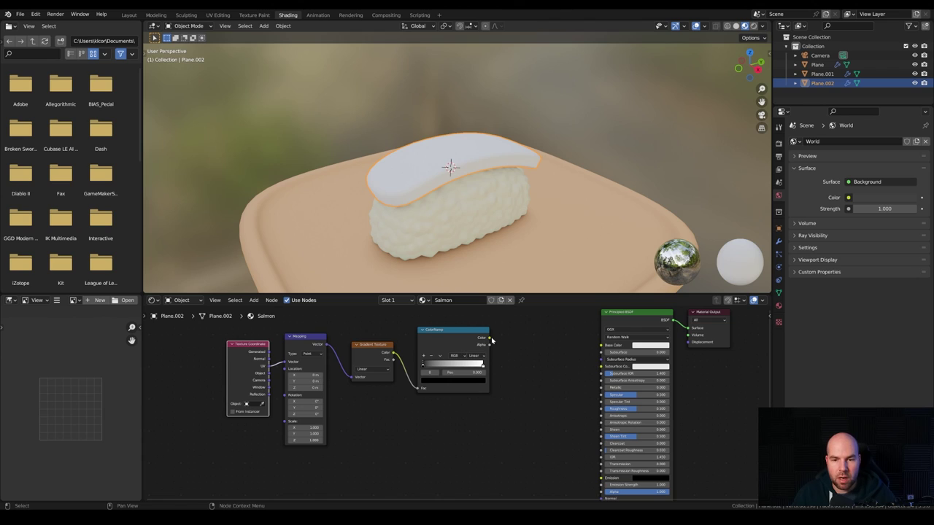
# Preview the ColorRamp by connecting its Color output to the Material Output's Surface, and set the ramp's interpolation to Constant
pyautogui.moveTo(489, 338)
pyautogui.mouseDown()
pyautogui.moveTo(558, 386)
pyautogui.moveTo(646, 333)
pyautogui.moveTo(690, 330)
pyautogui.mouseUp()
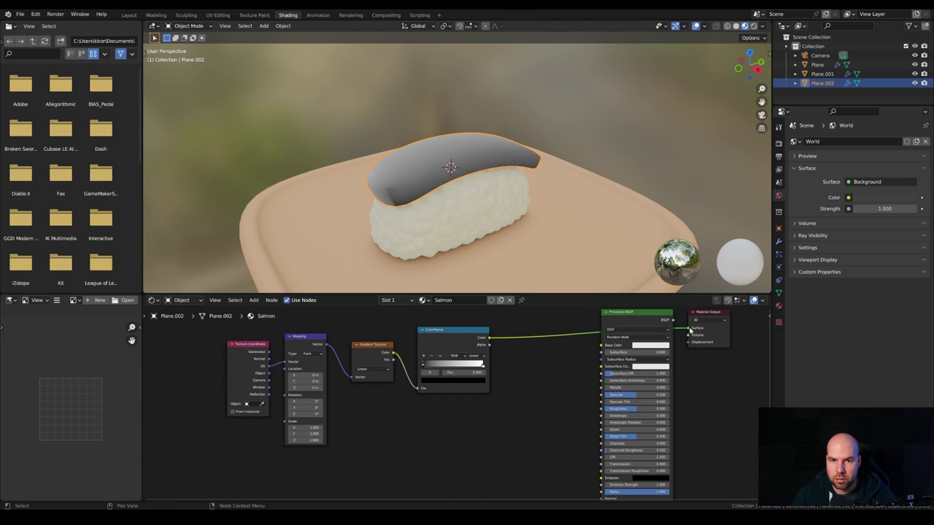
pyautogui.moveTo(435, 160); pyautogui.dragTo(426, 134, button='middle')
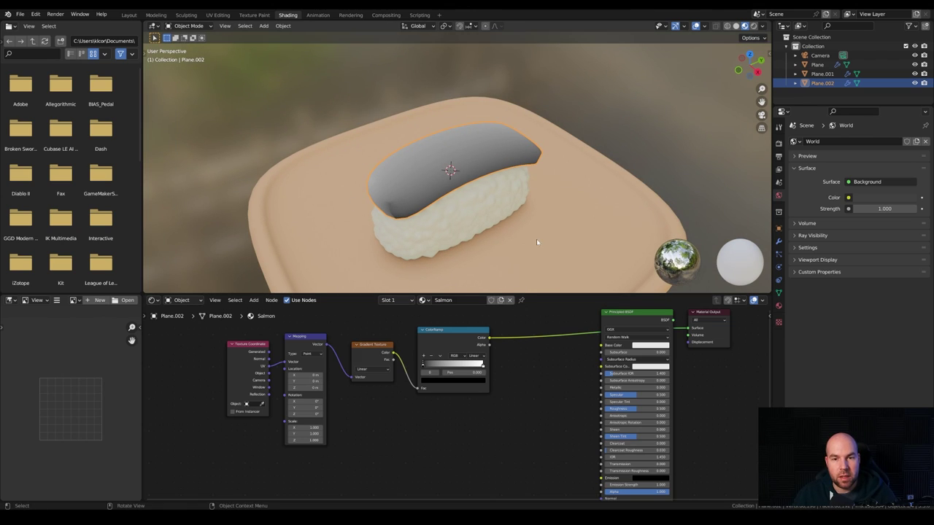
pyautogui.click(475, 356)
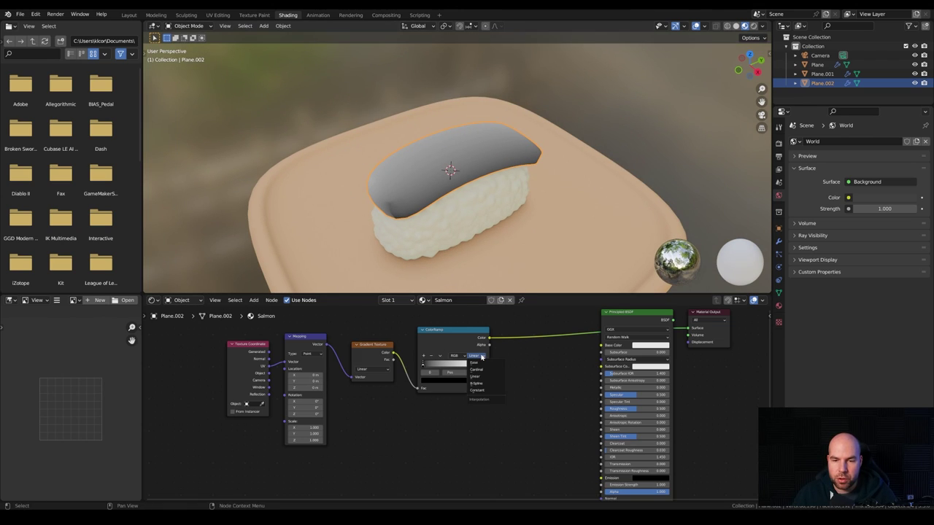
pyautogui.click(488, 391)
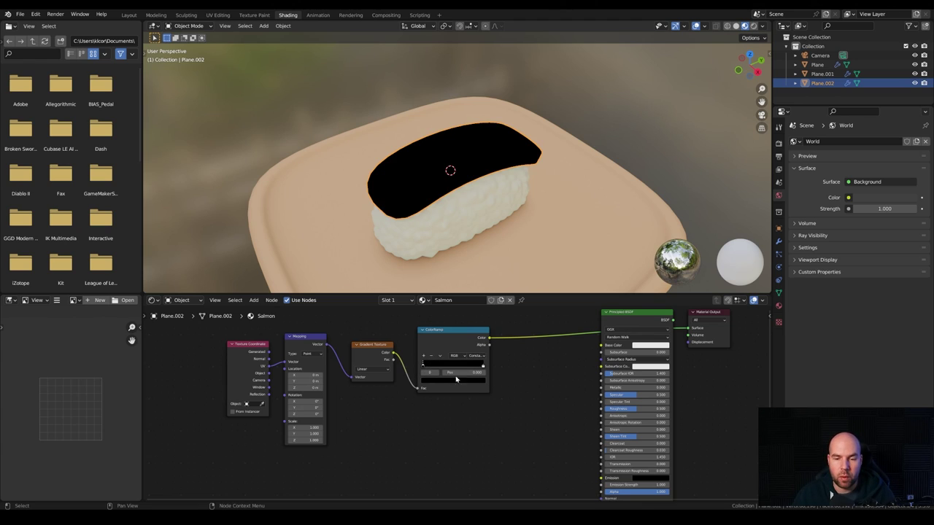
# Slide the ColorRamp's white stop towards the black end, to a position of about 0.13
pyautogui.press('g')
pyautogui.click(484, 370)
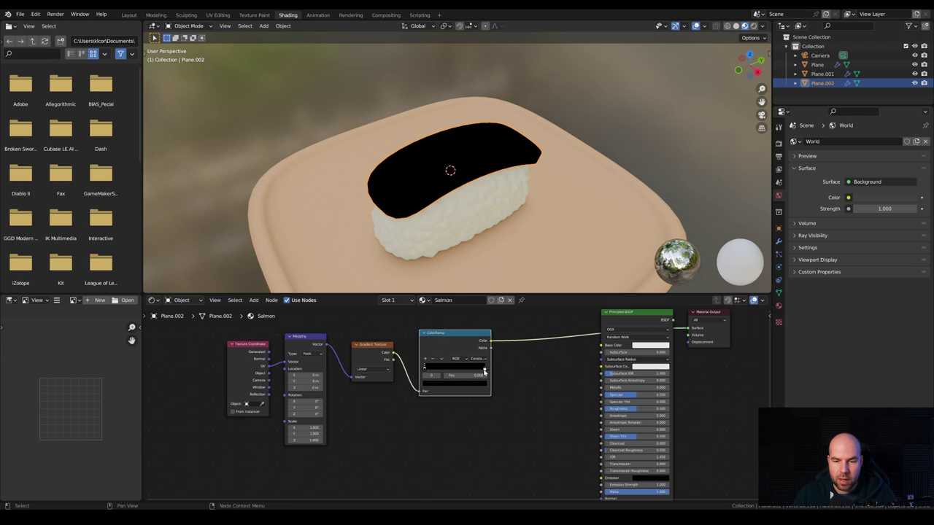
pyautogui.moveTo(483, 371); pyautogui.dragTo(429, 374)
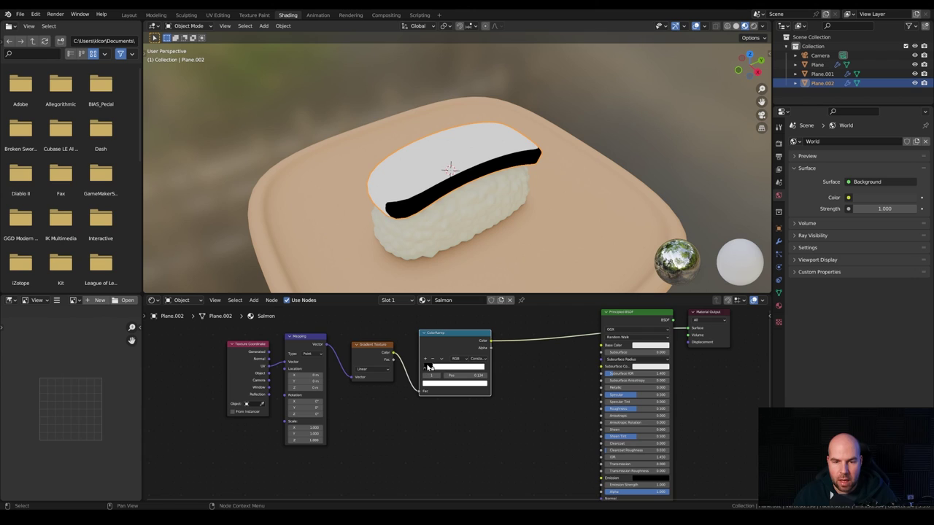
pyautogui.scroll(3, 429, 366)
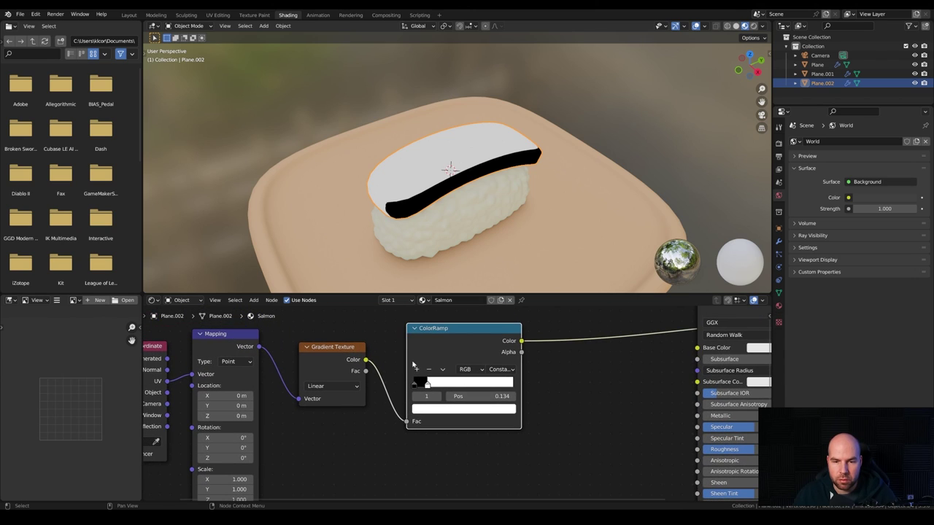
pyautogui.moveTo(427, 387); pyautogui.dragTo(420, 378)
# Add alternating black and white stops along the ColorRamp up to about 0.91, and slide the first white stop to about 0.09
pyautogui.click(416, 370)
pyautogui.click(416, 369)
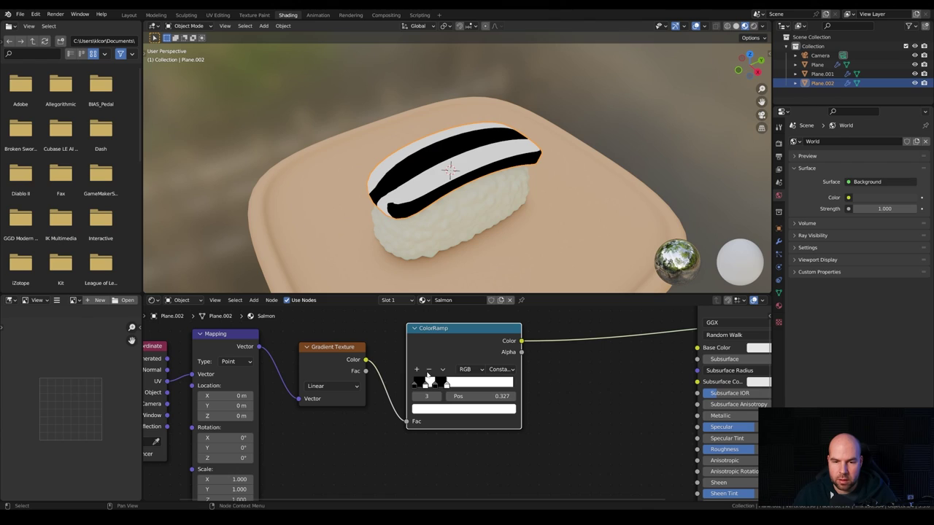
pyautogui.moveTo(441, 388); pyautogui.dragTo(460, 387)
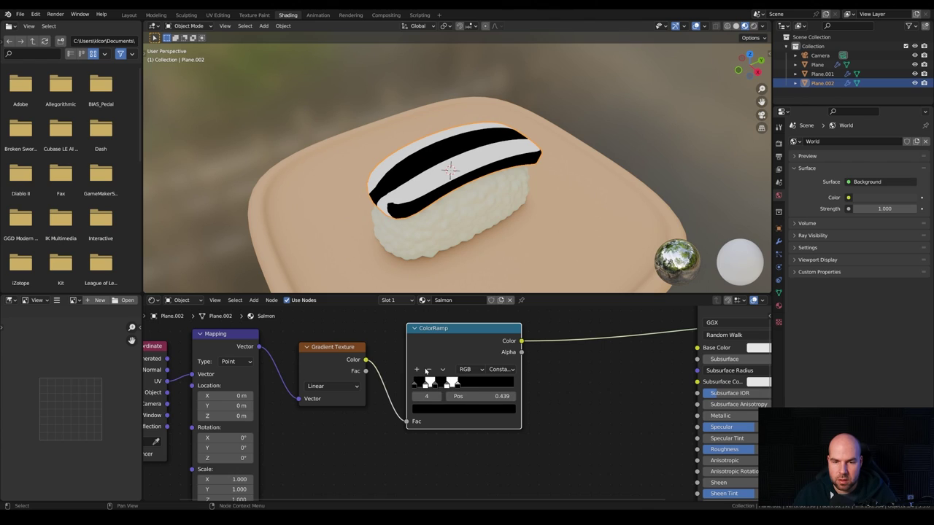
pyautogui.click(418, 370)
pyautogui.keyDown('ctrl'); pyautogui.click(463, 385); pyautogui.keyUp('ctrl')
pyautogui.keyDown('ctrl'); pyautogui.click(483, 386); pyautogui.keyUp('ctrl')
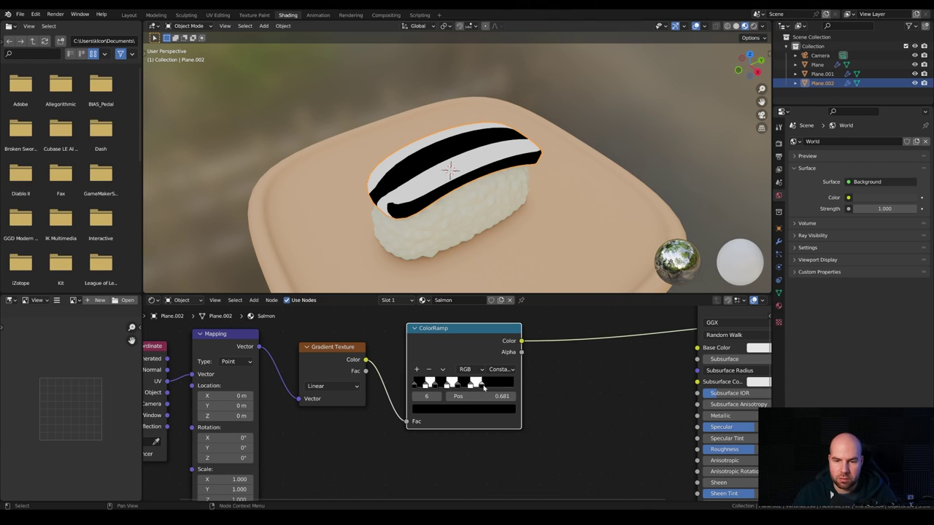
pyautogui.keyDown('ctrl'); pyautogui.click(494, 385); pyautogui.keyUp('ctrl')
pyautogui.keyDown('ctrl'); pyautogui.click(502, 385); pyautogui.keyUp('ctrl')
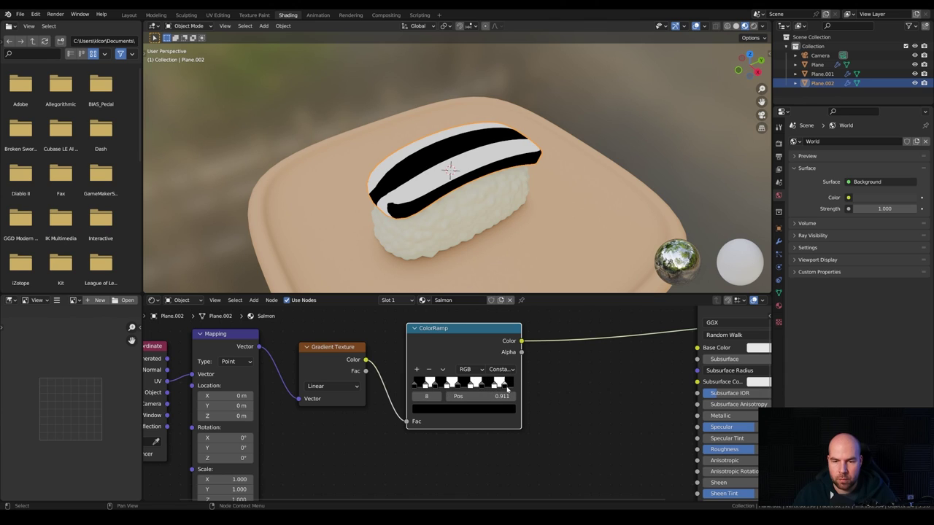
pyautogui.moveTo(430, 386); pyautogui.dragTo(423, 386)
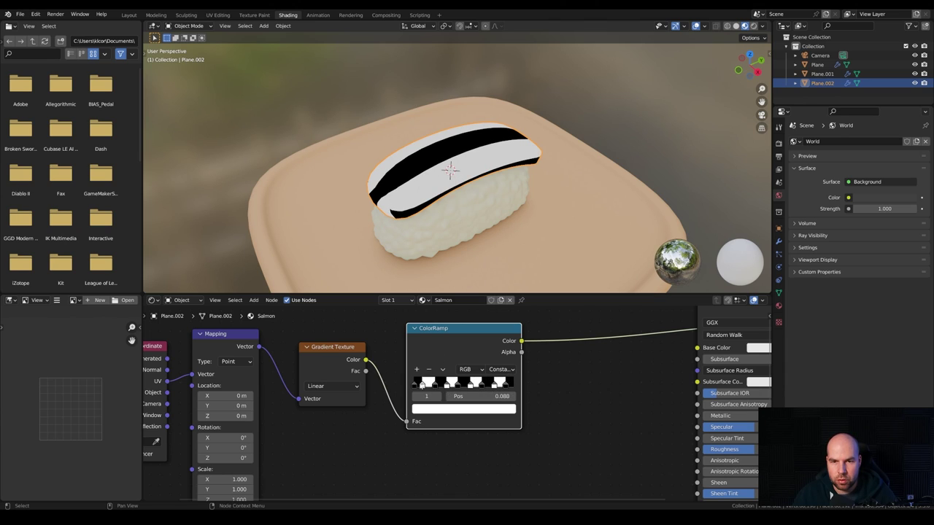
# Angle the stripes across the salmon by setting the Mapping node's Z rotation to about -63.3° and X location to about 0.09 m
pyautogui.press('Home')
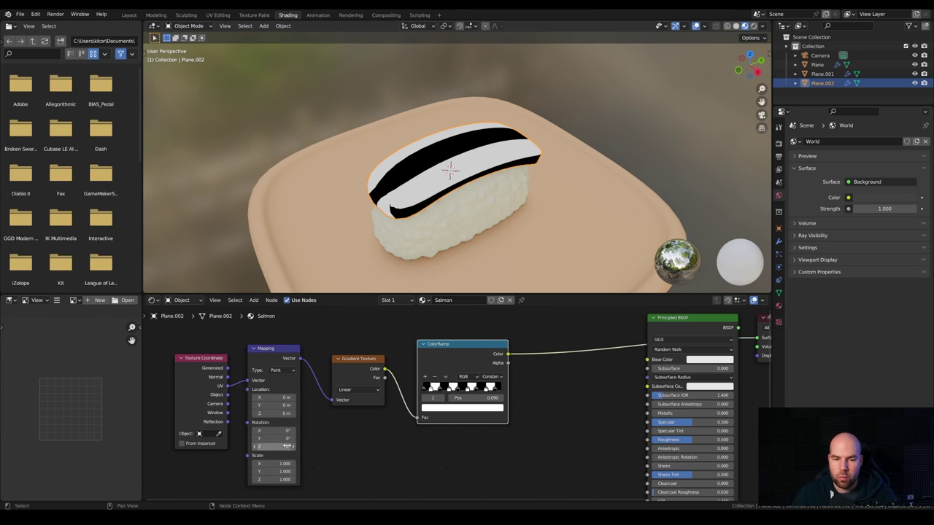
pyautogui.moveTo(273, 445); pyautogui.dragTo(217, 446)
pyautogui.moveTo(498, 245); pyautogui.dragTo(532, 251, button='middle')
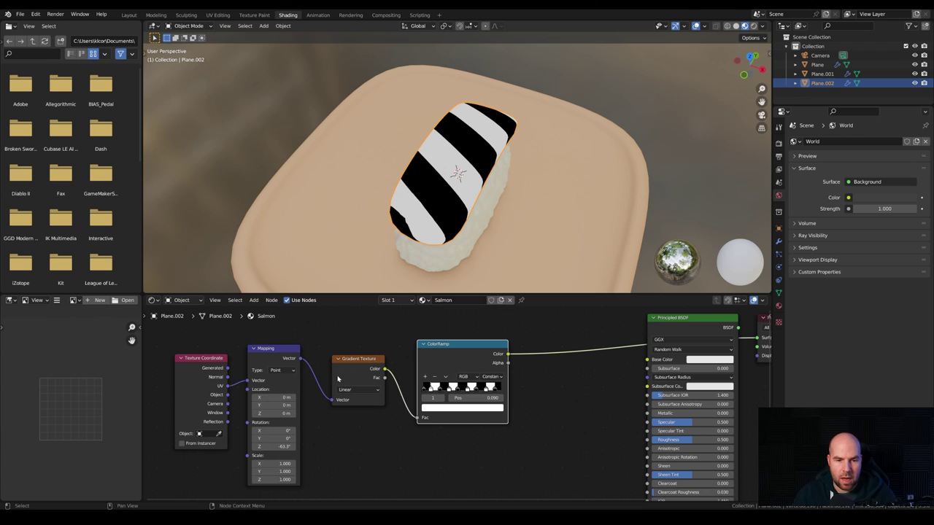
pyautogui.moveTo(278, 397); pyautogui.dragTo(307, 397)
pyautogui.scroll(-3, 547, 259)
pyautogui.moveTo(547, 259); pyautogui.dragTo(493, 187, button='middle')
pyautogui.scroll(-3, 525, 226)
pyautogui.scroll(5, 494, 187)
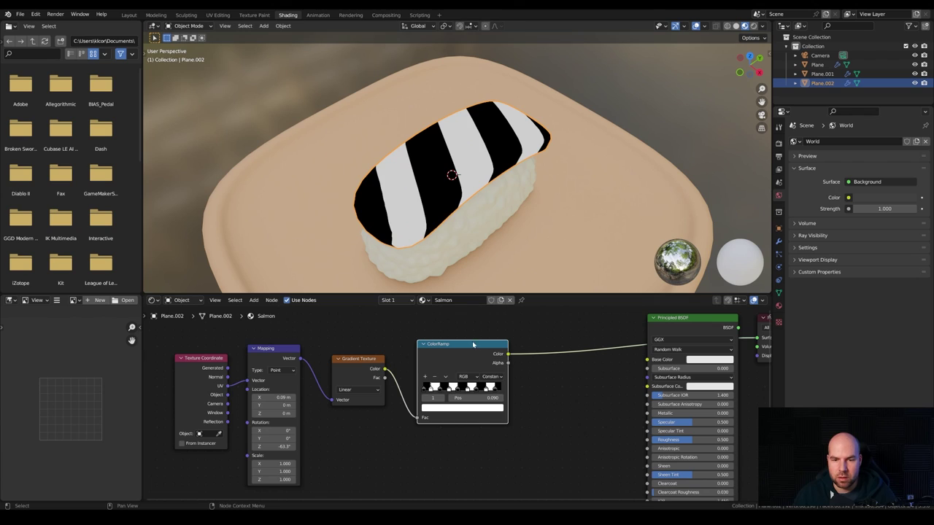
# Add a Mix color node after the ColorRamp and connect the ramp's Color output to its Fac input
pyautogui.moveTo(471, 343); pyautogui.dragTo(455, 341)
pyautogui.hotkey('shift', 'a')
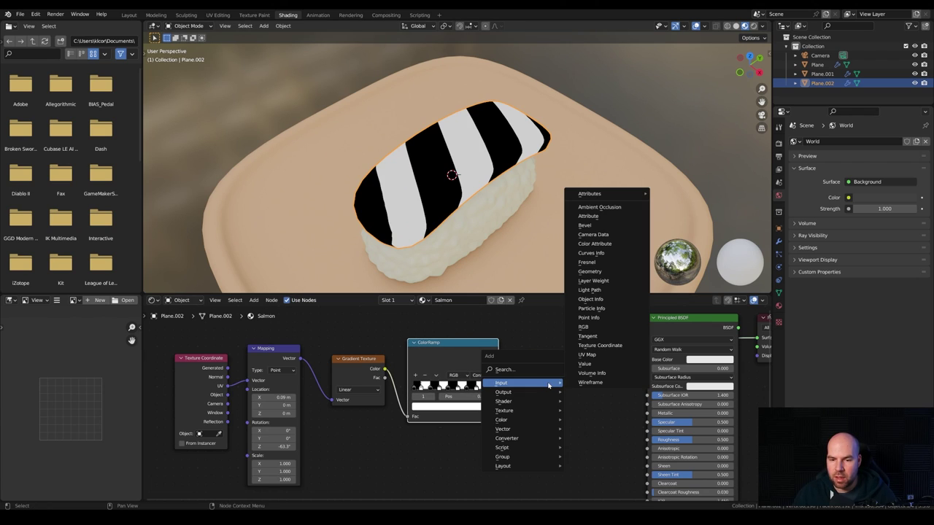
pyautogui.moveTo(528, 423)
pyautogui.click(587, 465)
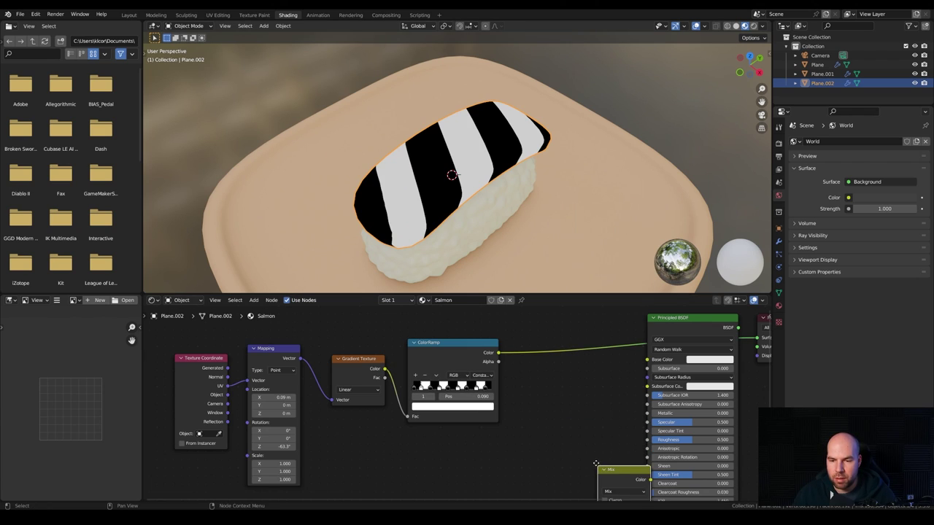
pyautogui.click(545, 367)
pyautogui.moveTo(499, 354); pyautogui.dragTo(552, 409)
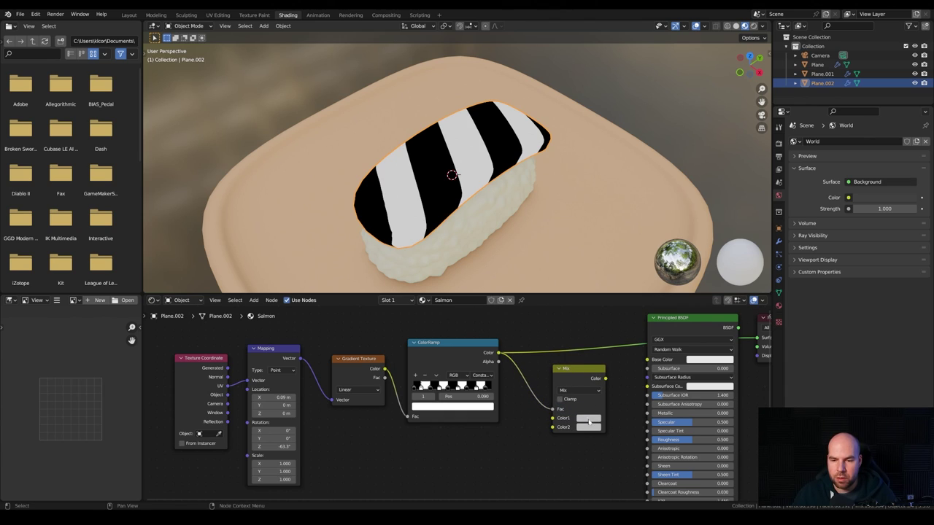
# Set the Mix node's Color1 to a muted salmon tone and preview the mix by connecting its Color output to the Material Output's Surface
pyautogui.click(589, 420)
pyautogui.moveTo(610, 336); pyautogui.dragTo(606, 341)
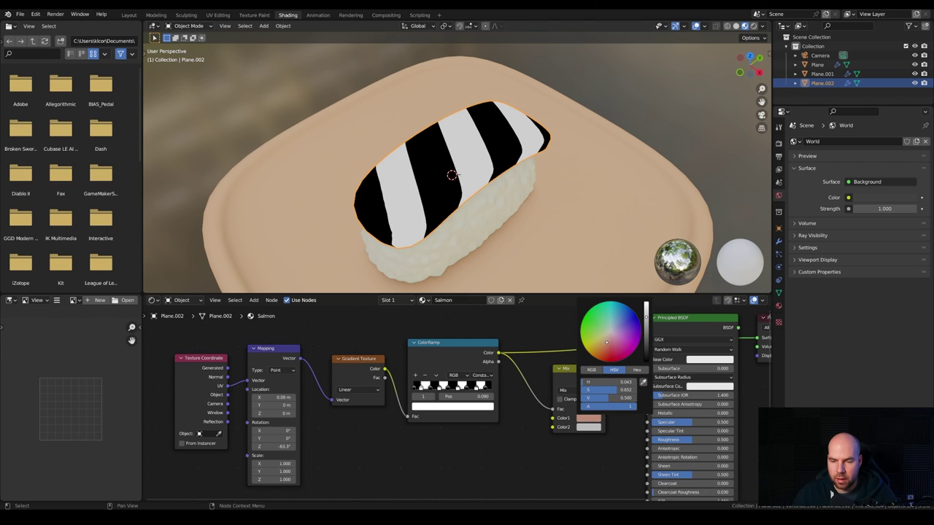
pyautogui.moveTo(498, 358); pyautogui.dragTo(407, 348, button='middle')
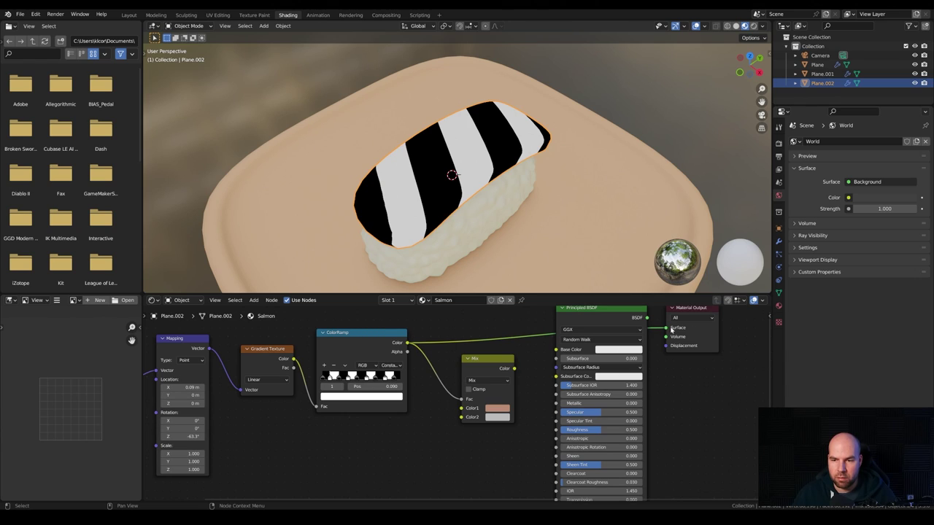
pyautogui.moveTo(515, 369); pyautogui.dragTo(555, 349)
pyautogui.moveTo(497, 364); pyautogui.dragTo(482, 350)
# Copy the Mix node's Color1 to Color2 and darken Color2 to a value of about 0.25
pyautogui.click(498, 403)
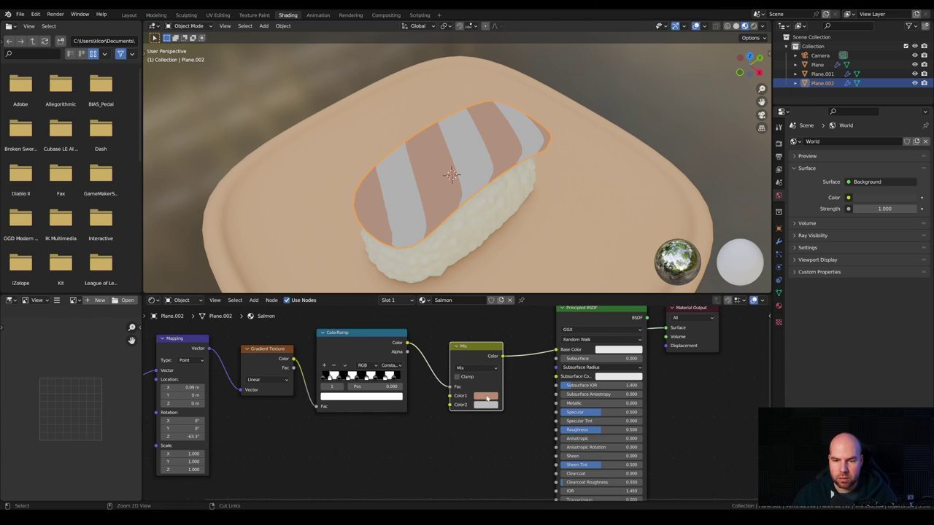
pyautogui.hotkey('ctrl', 'c')
pyautogui.hotkey('ctrl', 'v')
pyautogui.click(487, 404)
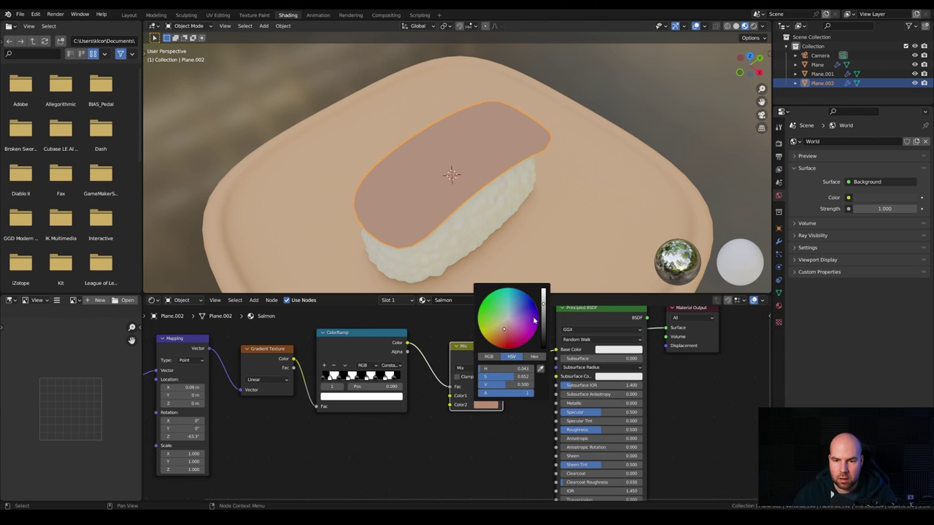
pyautogui.moveTo(543, 311); pyautogui.dragTo(543, 327)
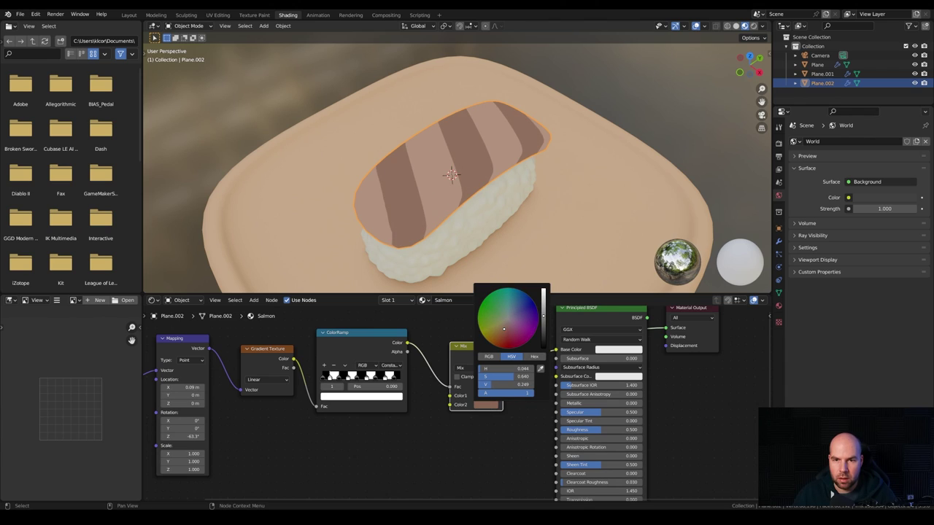
# Shift the Mix node's Color1 to a reddish pink, copy it to Color2 and make Color2 darker
pyautogui.click(495, 394)
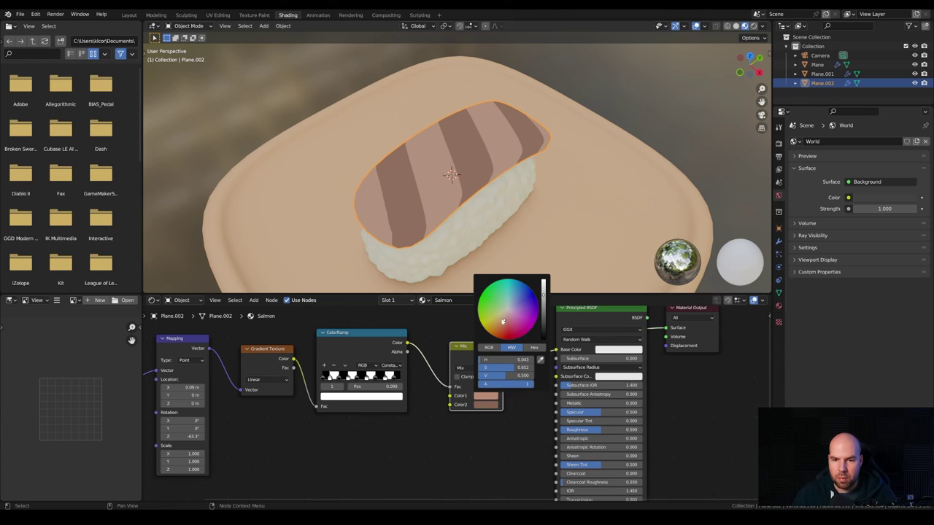
pyautogui.moveTo(503, 322); pyautogui.dragTo(504, 321)
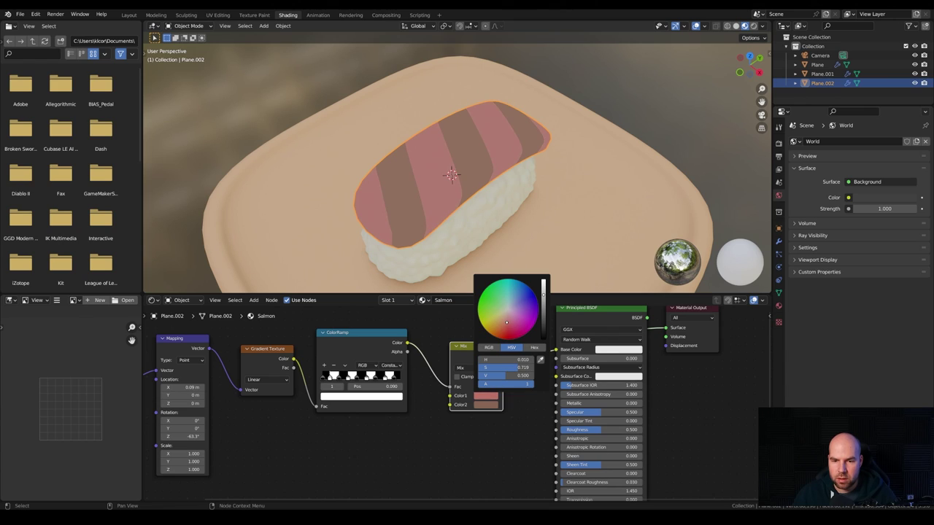
pyautogui.hotkey('ctrl', 'v')
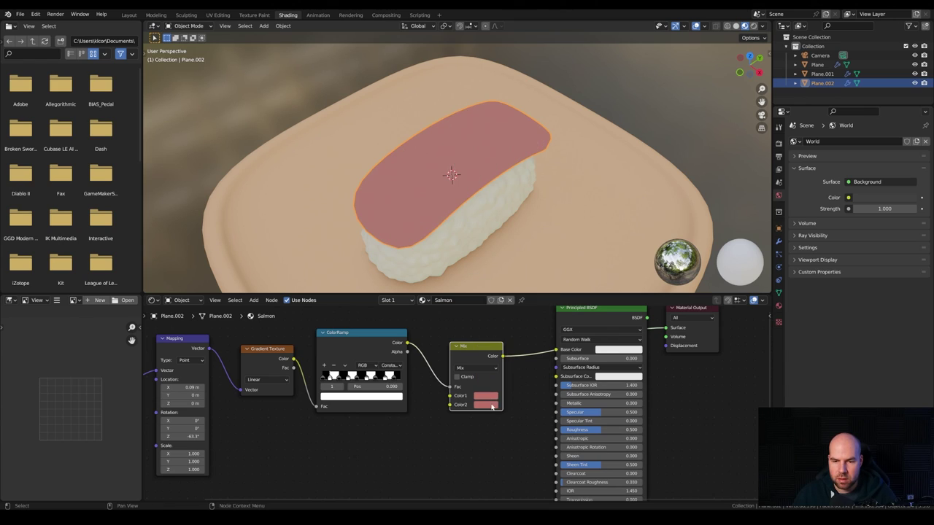
pyautogui.click(487, 405)
pyautogui.moveTo(509, 383); pyautogui.dragTo(499, 383)
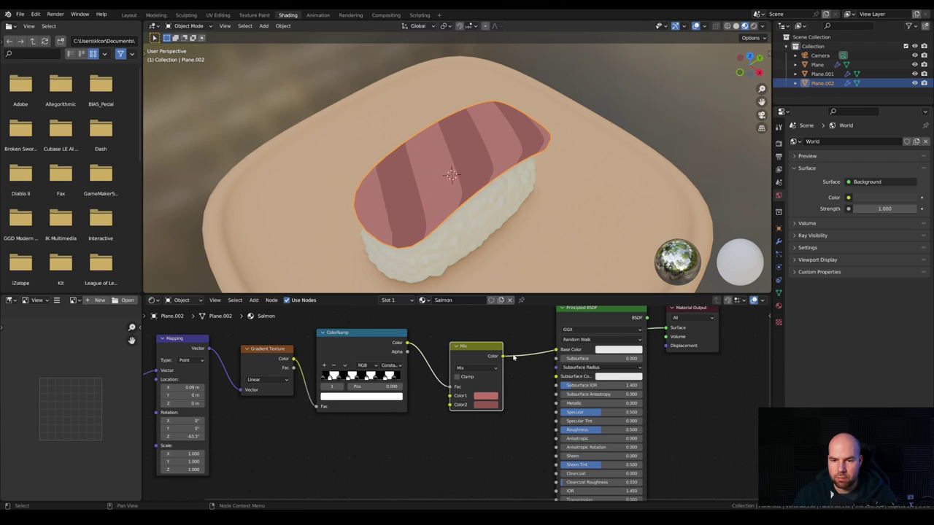
# Connect the Mix node's Color to the Principled BSDF's Base Color and the BSDF output to the Material Output's Surface
pyautogui.moveTo(502, 356); pyautogui.dragTo(556, 350)
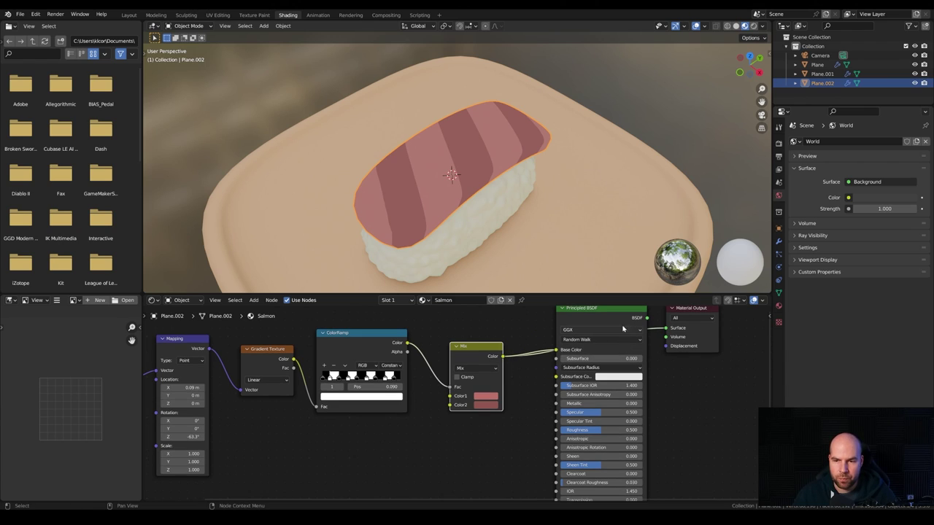
pyautogui.moveTo(646, 318); pyautogui.dragTo(666, 328)
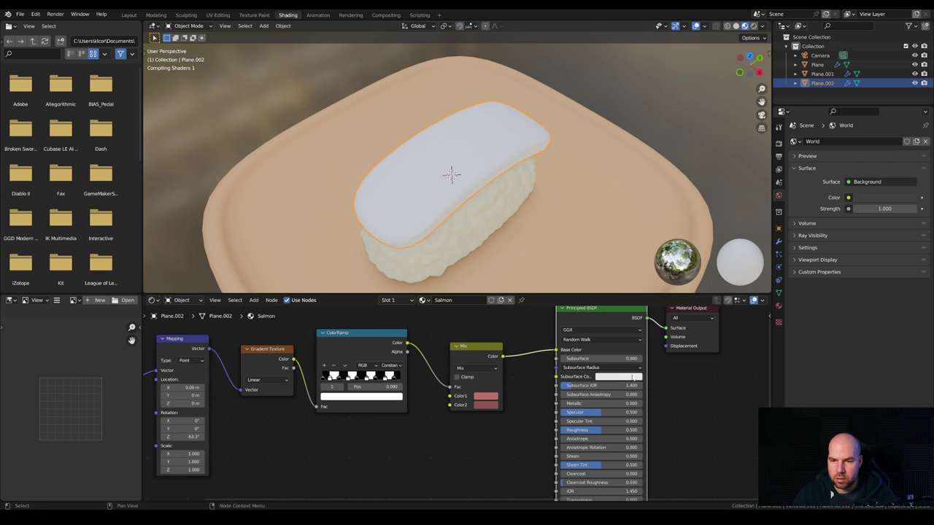
pyautogui.moveTo(536, 281); pyautogui.dragTo(419, 202, button='middle')
pyautogui.moveTo(454, 203); pyautogui.dragTo(482, 197, button='middle')
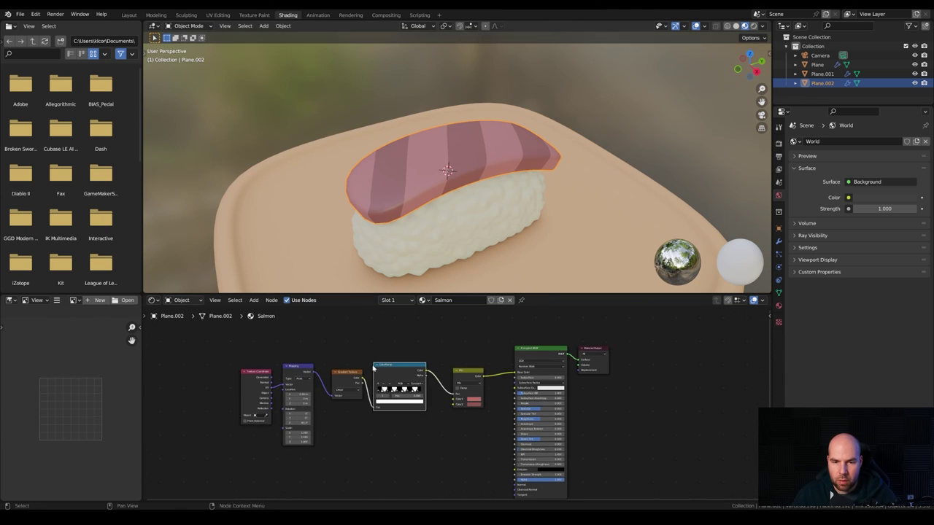
# Select the Texture Coordinate, Mapping and Gradient Texture nodes together and shift them away from the ColorRamp
pyautogui.hotkey('ctrl', 't')
pyautogui.moveTo(245, 323); pyautogui.dragTo(369, 400)
pyautogui.press('g')
pyautogui.click(379, 405)
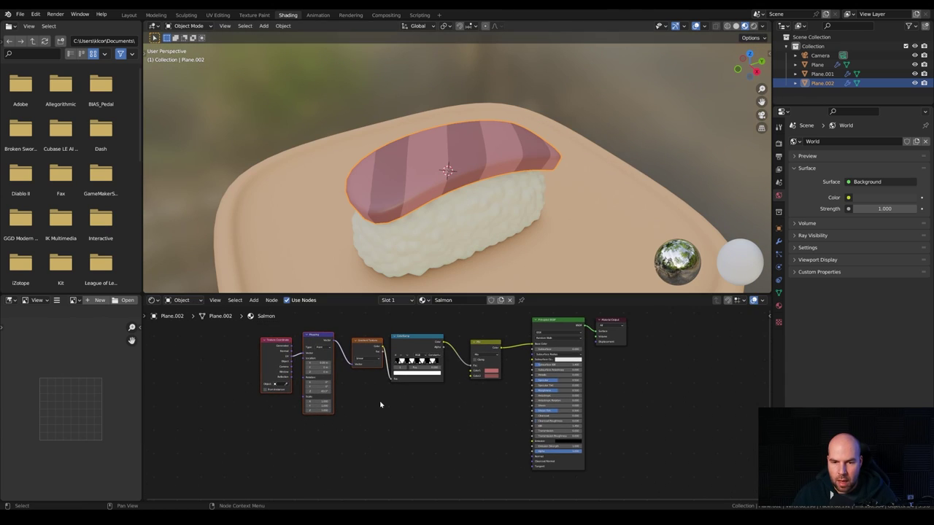
# Add a Bump node in the empty space below the ColorRamp
pyautogui.hotkey('shift', 'a')
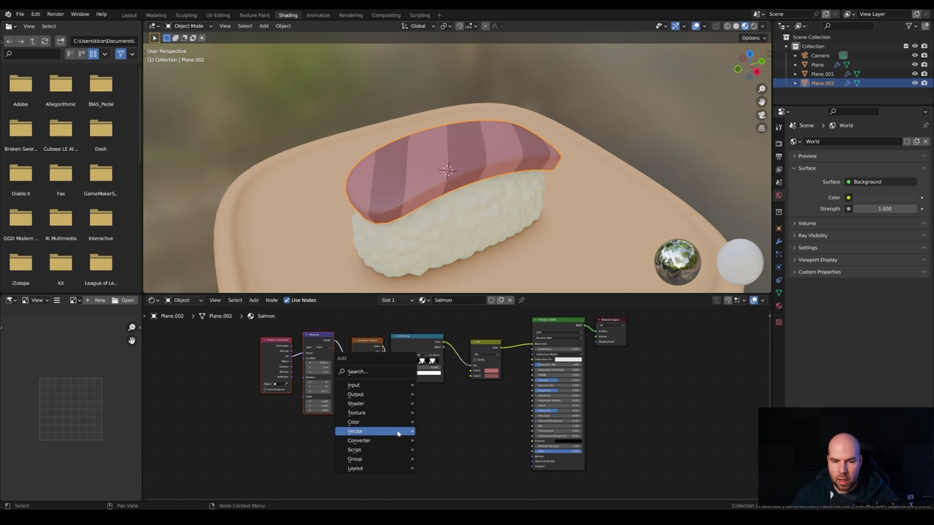
pyautogui.moveTo(354, 431)
pyautogui.click(438, 357)
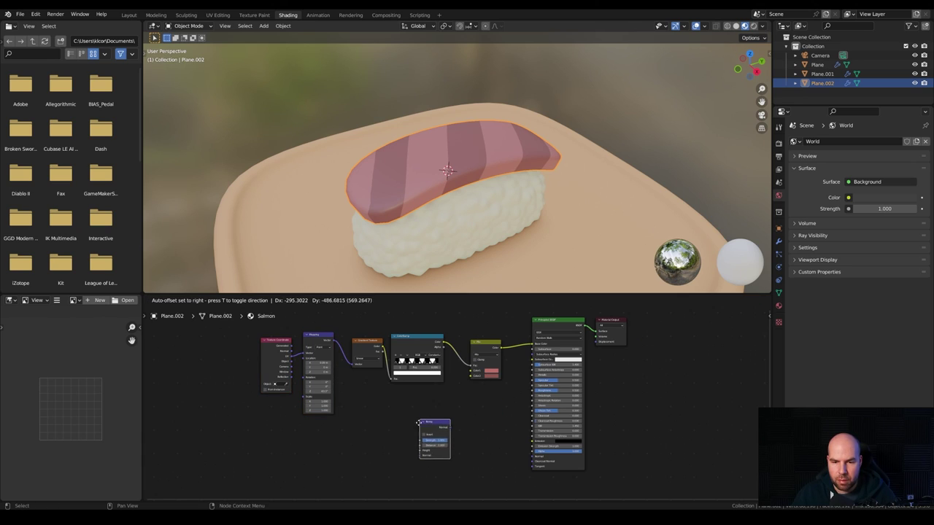
pyautogui.click(426, 417)
pyautogui.scroll(2, 394, 431)
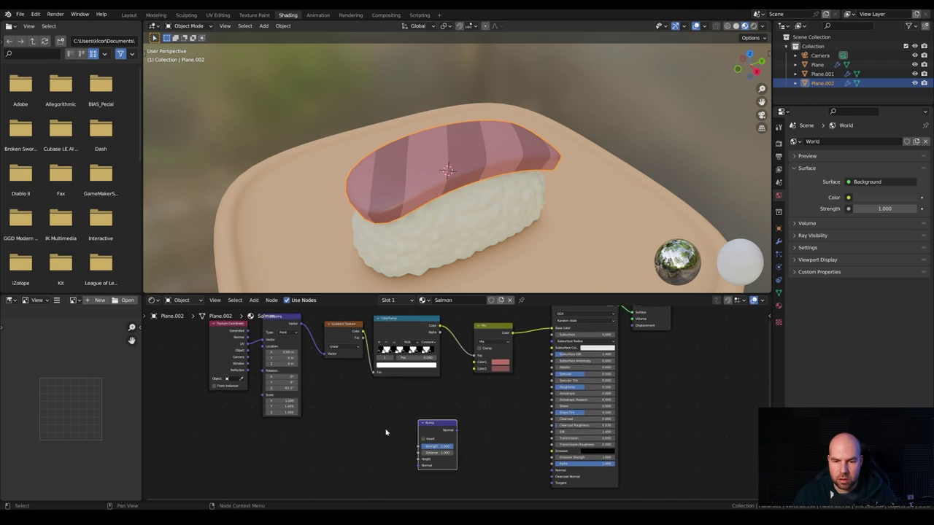
# Add a Noise Texture node just before the Bump node
pyautogui.hotkey('shift', 'a')
pyautogui.moveTo(328, 430)
pyautogui.moveTo(321, 409)
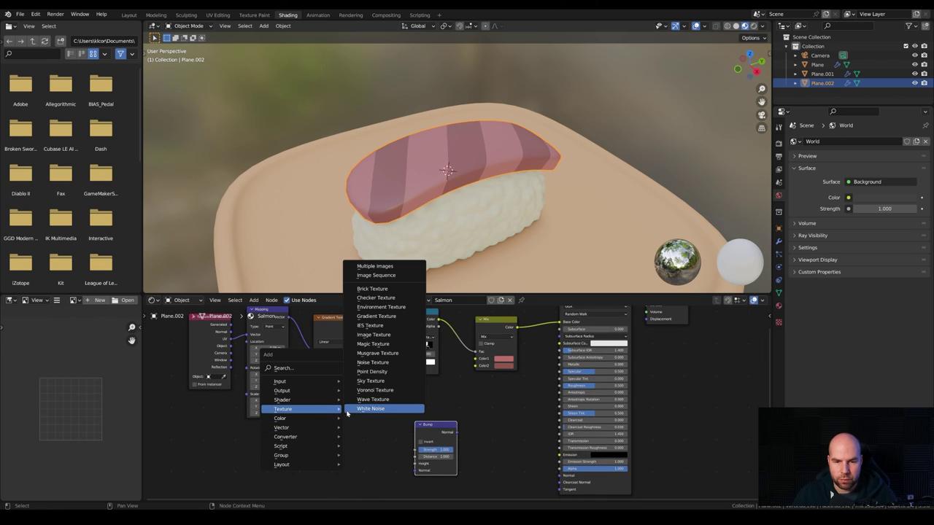
pyautogui.click(389, 362)
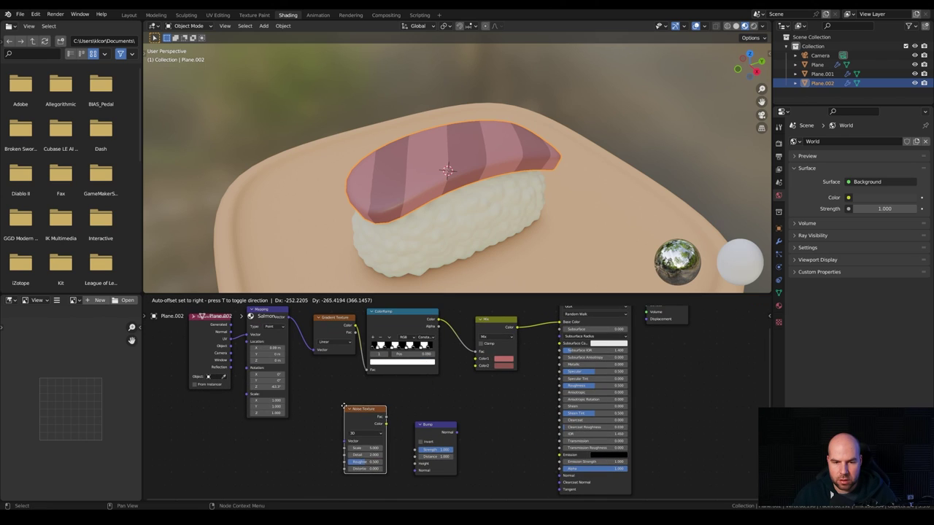
pyautogui.click(384, 413)
pyautogui.moveTo(380, 412); pyautogui.dragTo(347, 433, button='middle')
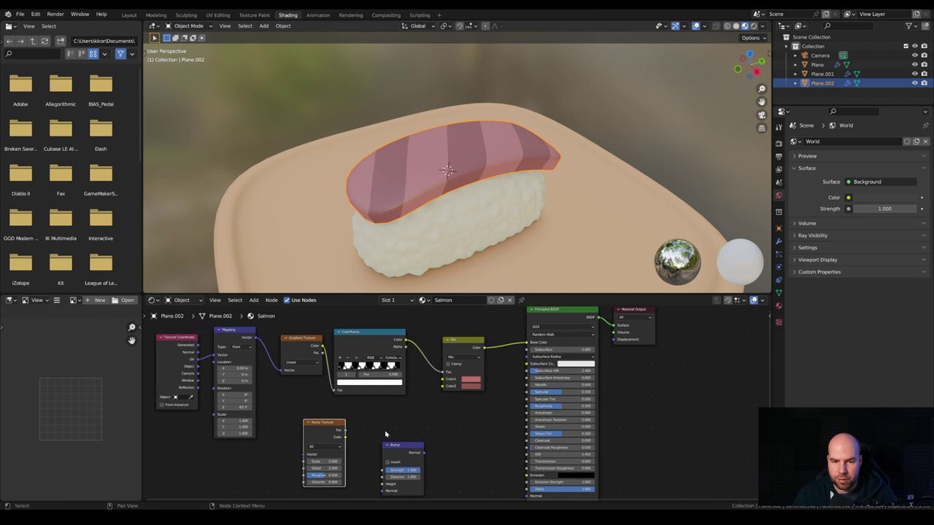
# Preview the Noise Texture through the Material Output's Surface, feed its Vector from the UV coordinates and raise its Scale for finer grain
pyautogui.moveTo(345, 432); pyautogui.dragTo(591, 334)
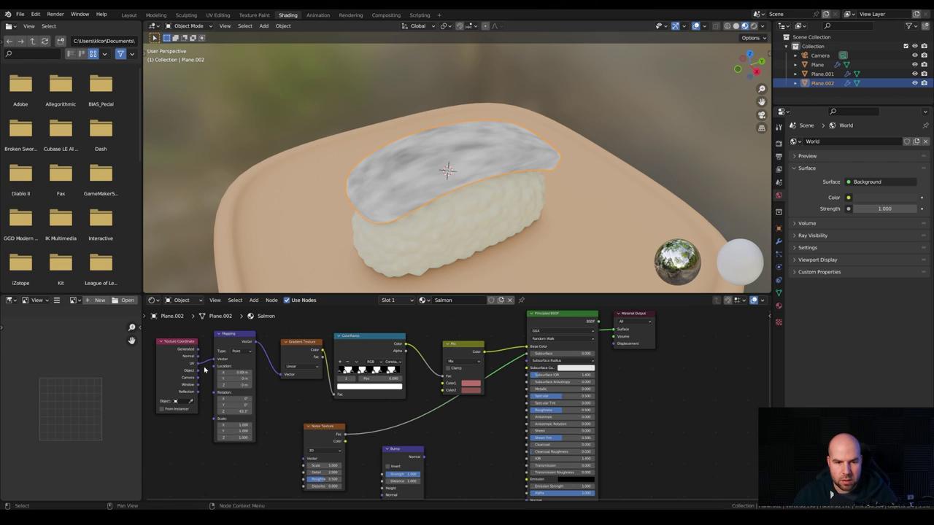
pyautogui.moveTo(196, 367); pyautogui.dragTo(307, 461)
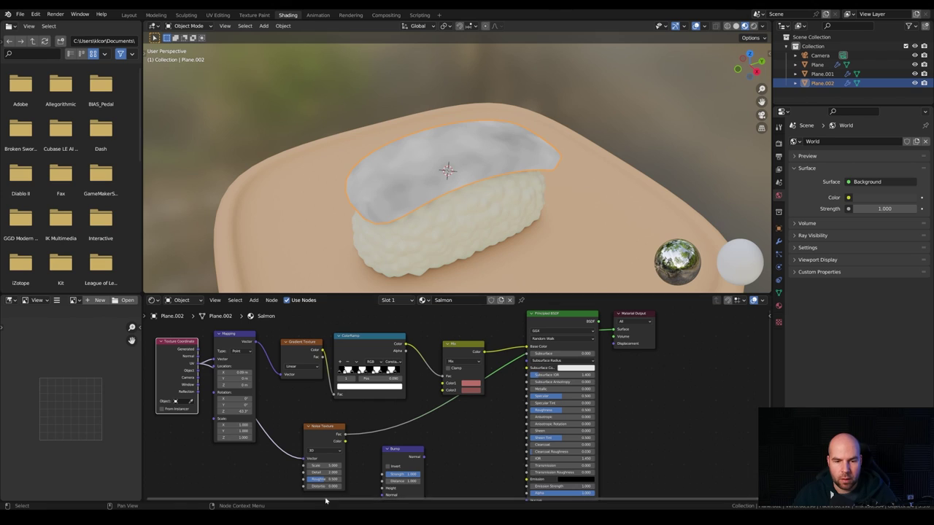
pyautogui.moveTo(323, 465); pyautogui.dragTo(380, 465)
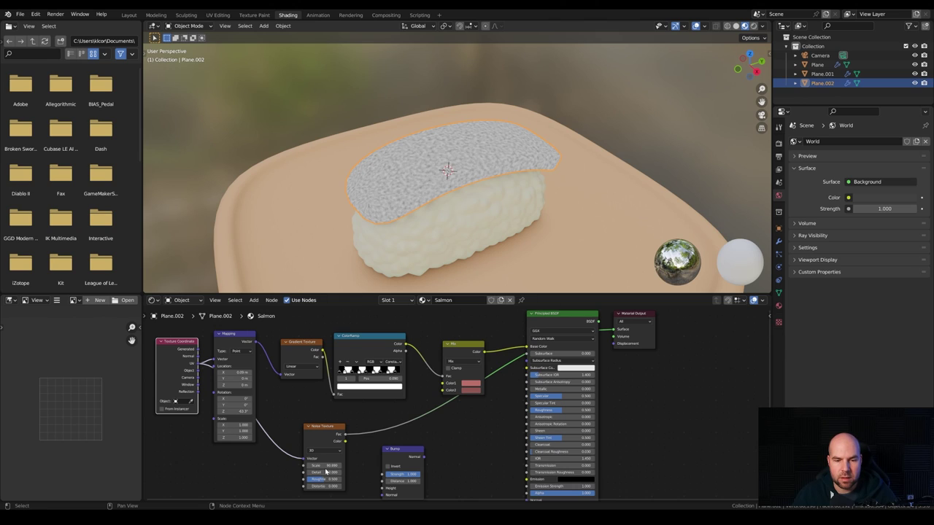
# Make room before the Bump node and insert a new ColorRamp on the Noise Texture's output link
pyautogui.moveTo(401, 450); pyautogui.dragTo(424, 427)
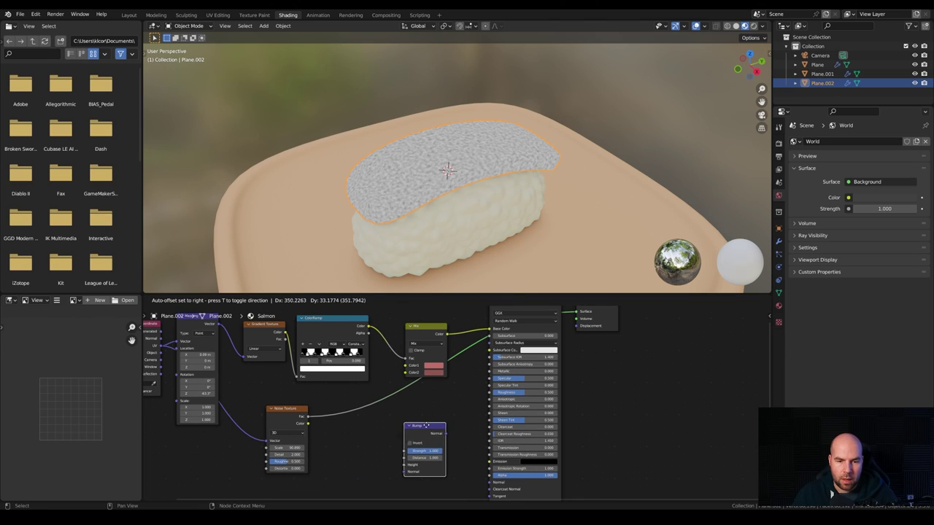
pyautogui.hotkey('shift', 'a')
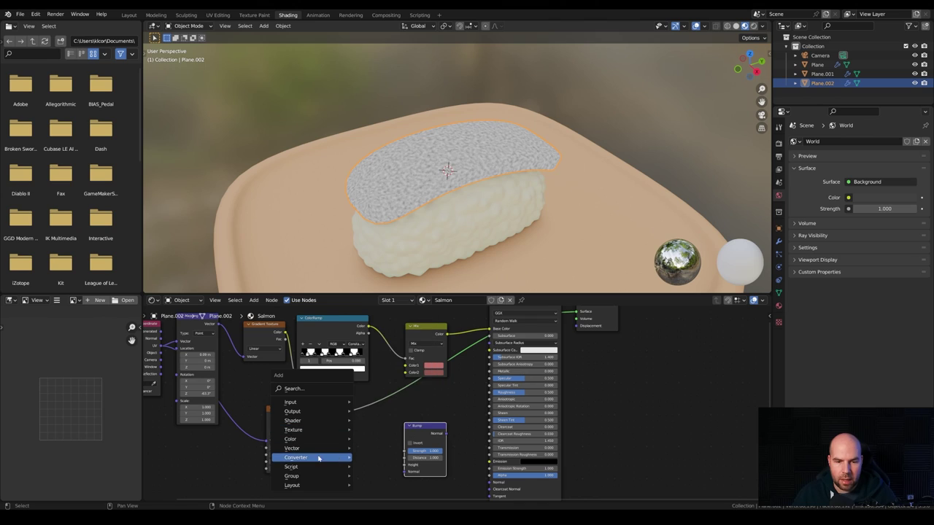
pyautogui.moveTo(313, 457)
pyautogui.click(394, 365)
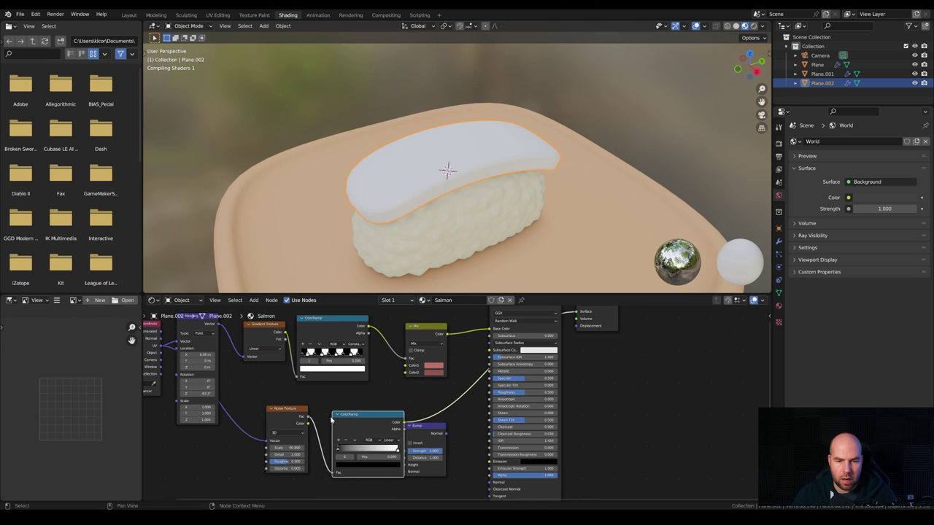
pyautogui.click(357, 406)
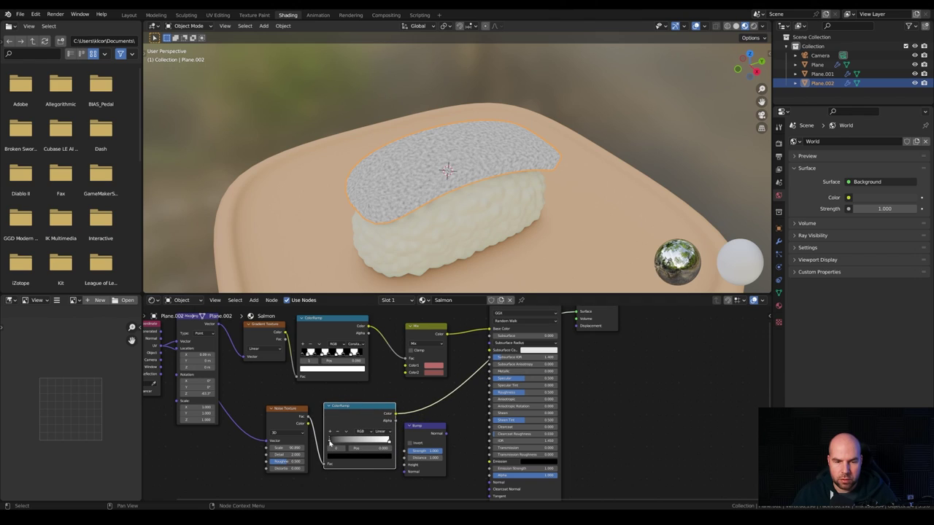
# Reduce the noise ColorRamp's contrast by lightening its black stop and darkening its white stop to greys
pyautogui.click(339, 457)
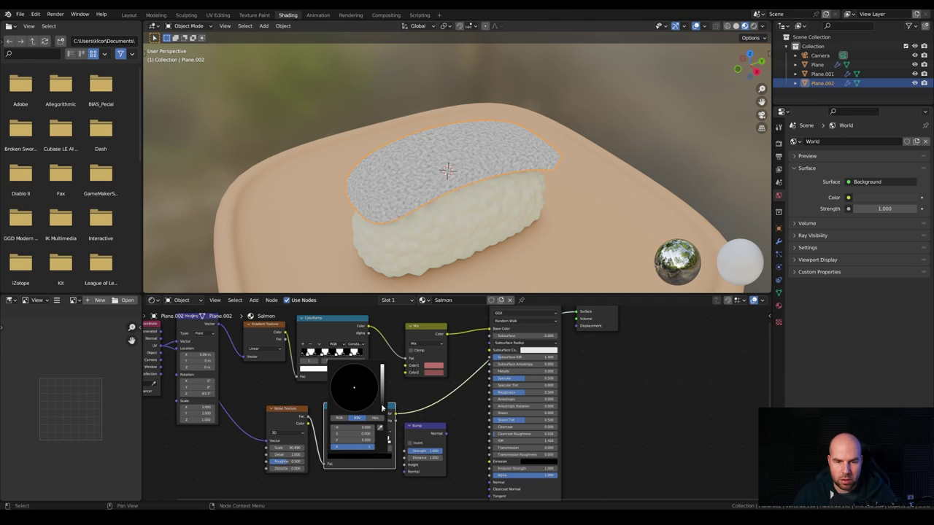
pyautogui.moveTo(381, 409); pyautogui.dragTo(383, 368)
pyautogui.click(390, 443)
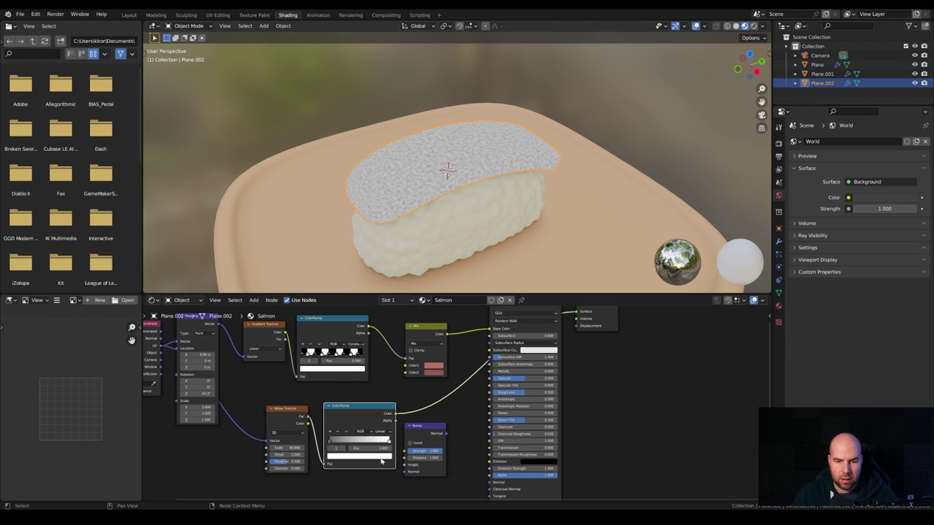
pyautogui.click(383, 458)
pyautogui.moveTo(381, 372)
pyautogui.mouseDown()
pyautogui.moveTo(381, 394)
pyautogui.moveTo(381, 380)
pyautogui.mouseUp()
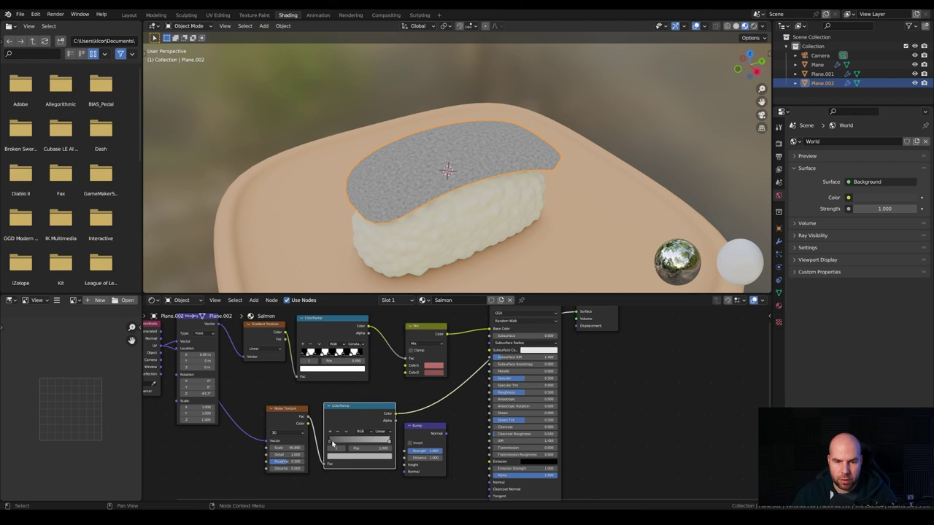
pyautogui.click(332, 442)
pyautogui.click(342, 458)
pyautogui.moveTo(380, 396); pyautogui.dragTo(382, 388)
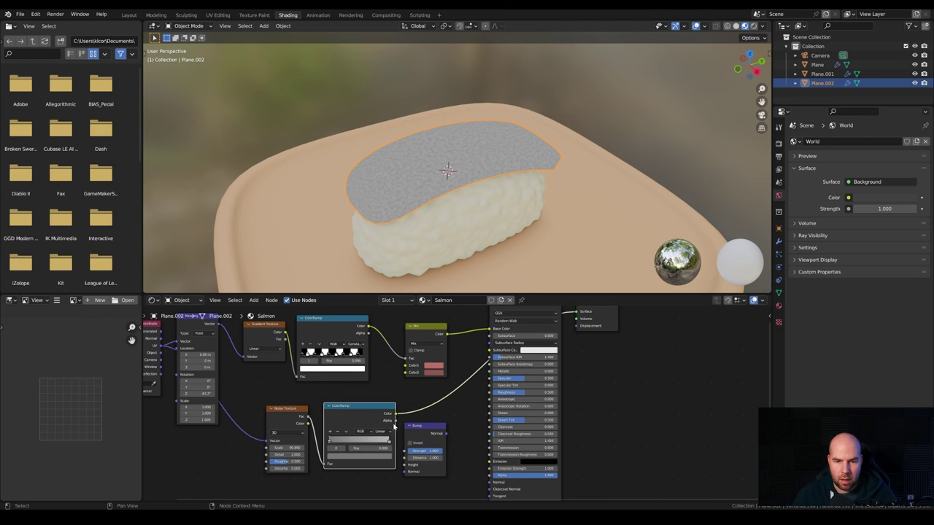
# Connect the noise ColorRamp's Color to the Bump's Height, Bump to the Principled BSDF's Normal, and BSDF to the Material Output's Surface
pyautogui.moveTo(395, 414); pyautogui.dragTo(405, 464)
pyautogui.moveTo(418, 428); pyautogui.dragTo(489, 483)
pyautogui.moveTo(579, 312); pyautogui.dragTo(487, 333, button='middle')
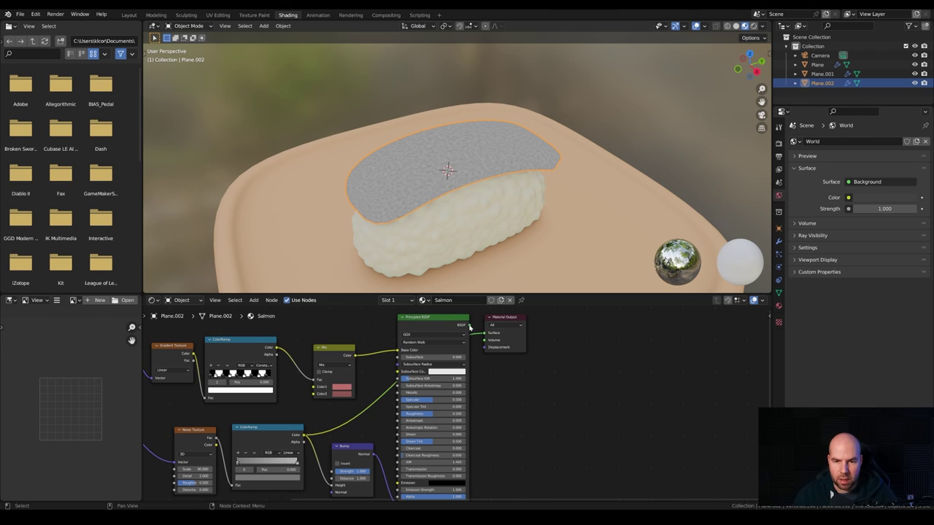
pyautogui.moveTo(469, 327); pyautogui.dragTo(485, 337)
pyautogui.moveTo(522, 482); pyautogui.dragTo(581, 446, button='middle')
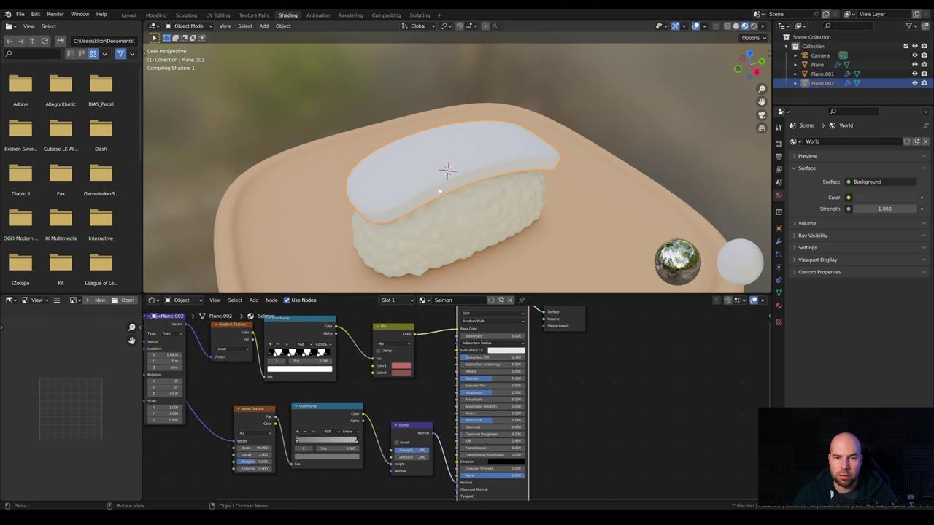
# Check the salmon's bumps up close and lower the Bump node's Strength to 0.15
pyautogui.scroll(5, 449, 183)
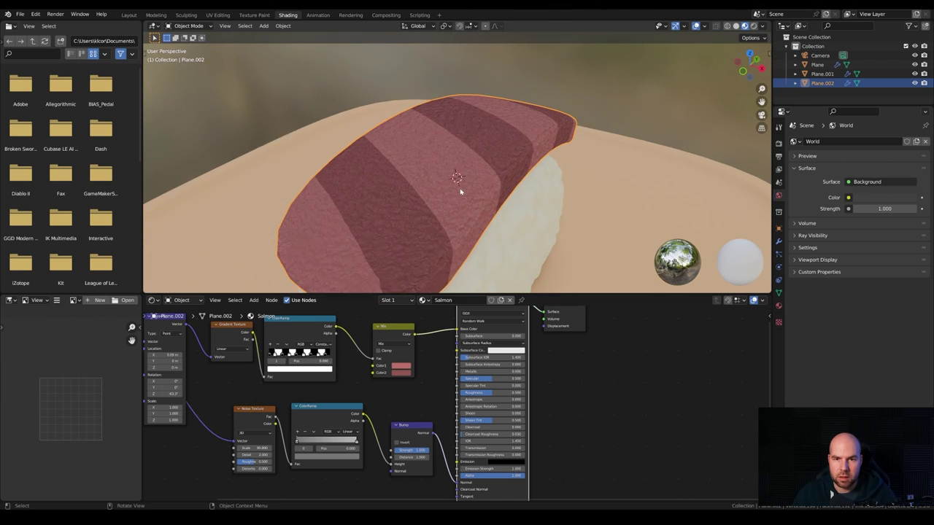
pyautogui.moveTo(459, 192); pyautogui.dragTo(445, 211, button='middle')
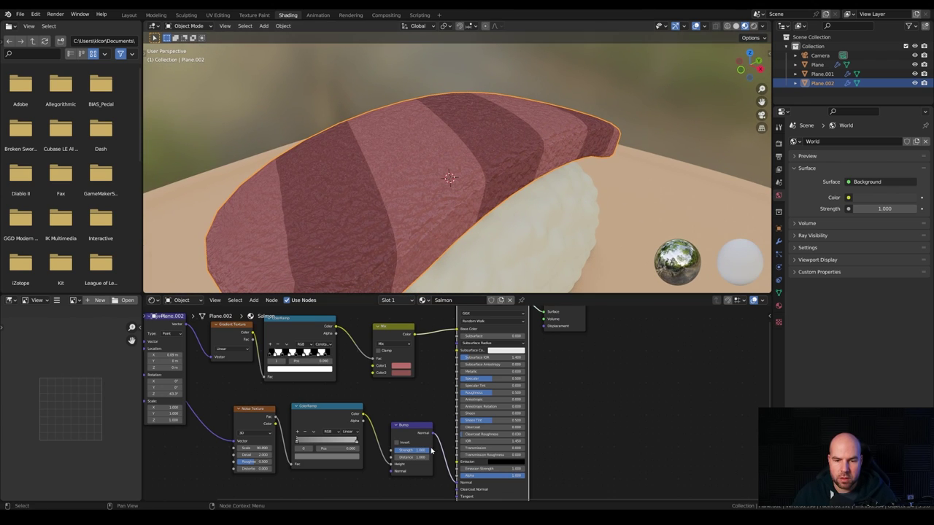
pyautogui.hotkey('shift', 'Tab')
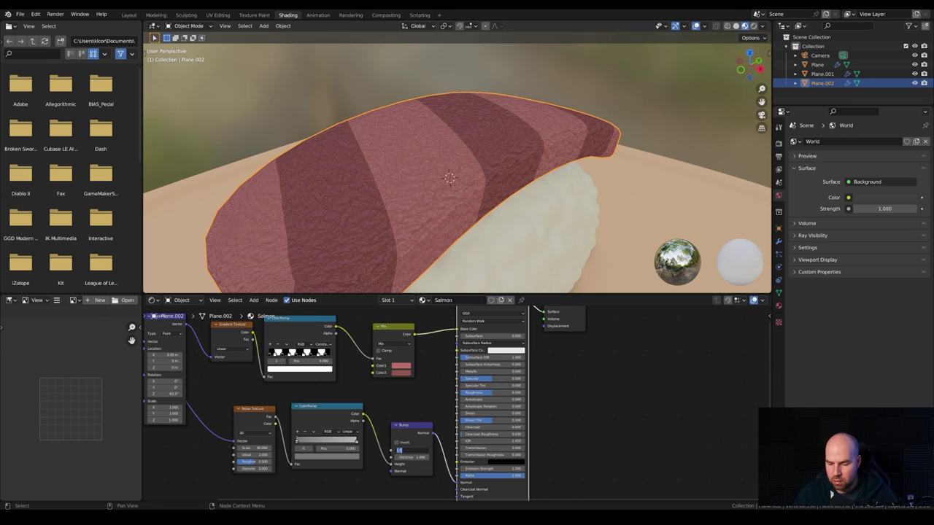
pyautogui.write('0.1')
pyautogui.press('Return')
pyautogui.click(410, 450)
pyautogui.write('1')
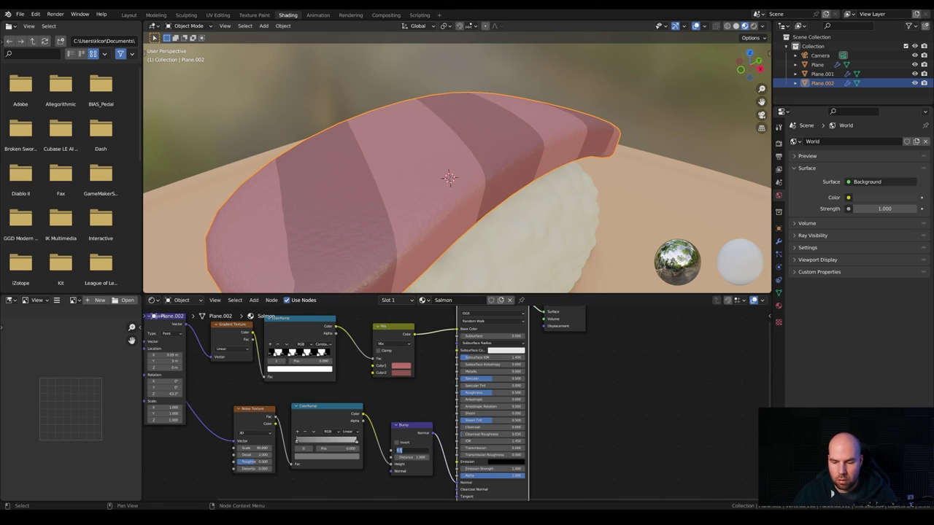
pyautogui.press('Return')
# Set the Noise Texture's Scale to about 47 while checking the salmon's surface
pyautogui.moveTo(504, 175); pyautogui.dragTo(445, 182, button='middle')
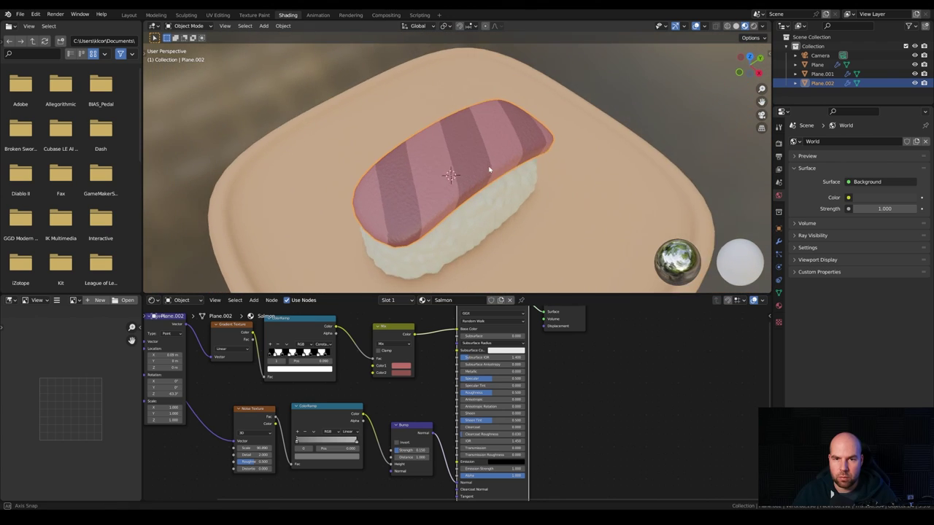
pyautogui.scroll(3, 445, 183)
pyautogui.keyDown('shift'); pyautogui.moveTo(255, 447); pyautogui.dragTo(260, 447); pyautogui.keyUp('shift')
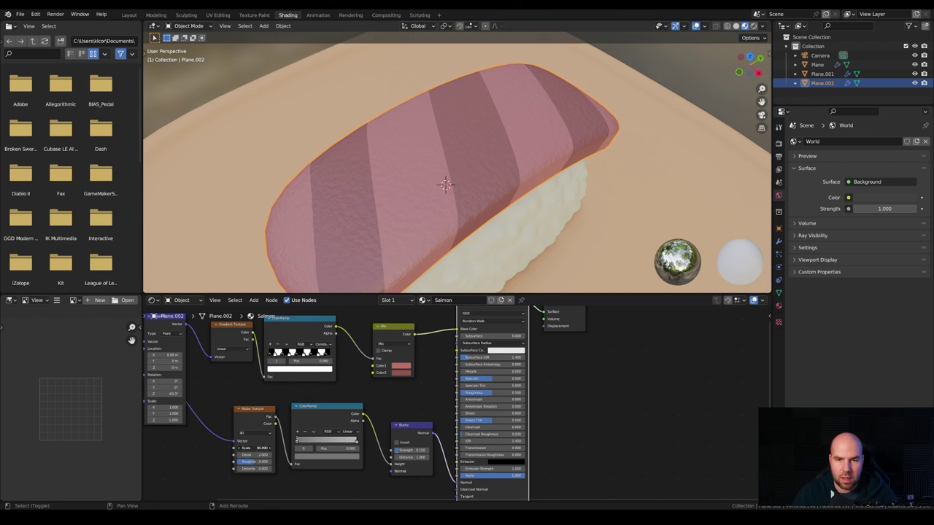
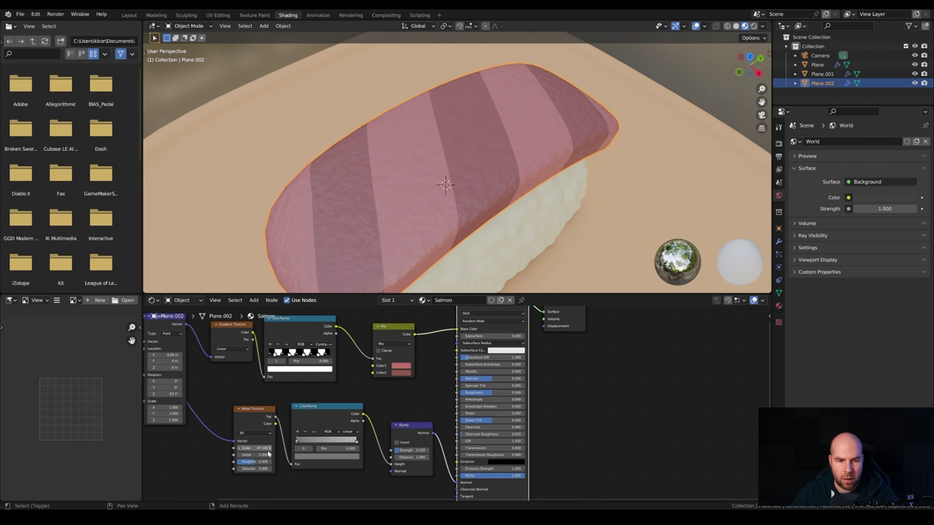
# Duplicate the noise ColorRamp, feed the copy from the Noise Texture's Fac and connect its Color to the Principled BSDF's Roughness
pyautogui.moveTo(332, 419); pyautogui.dragTo(322, 470)
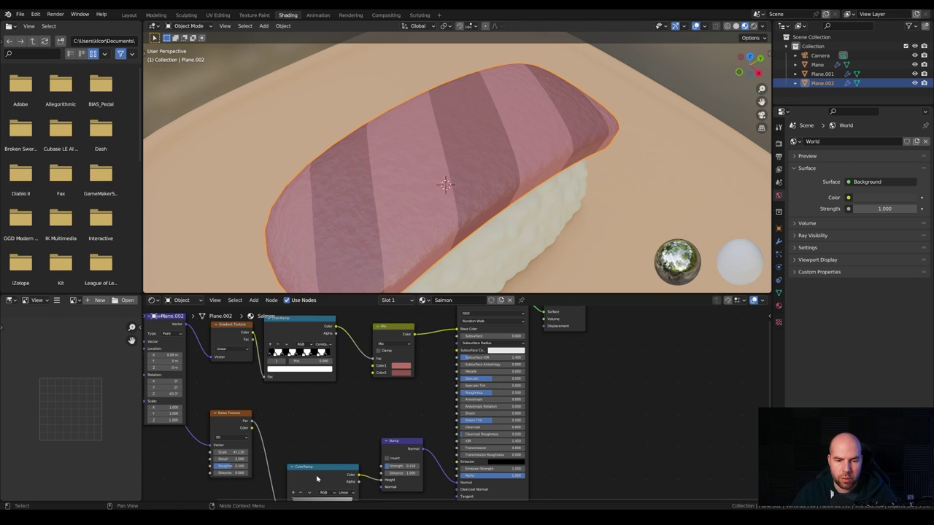
pyautogui.hotkey('shift', 'd')
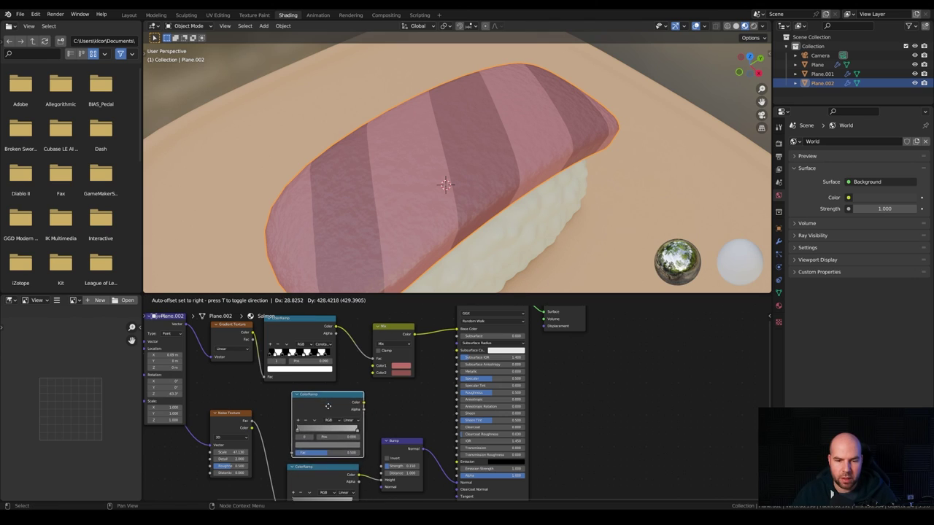
pyautogui.click(318, 414)
pyautogui.moveTo(251, 422); pyautogui.dragTo(295, 452)
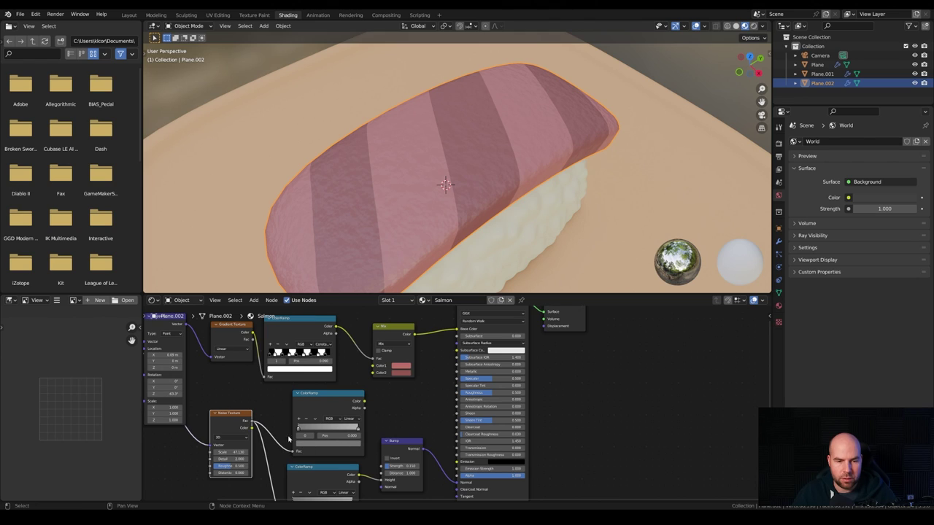
pyautogui.moveTo(367, 403); pyautogui.dragTo(458, 393)
# Tune the roughness ColorRamp by adjusting its grey stops and placing the first stop slightly in from the dark end
pyautogui.moveTo(453, 197); pyautogui.dragTo(473, 198, button='middle')
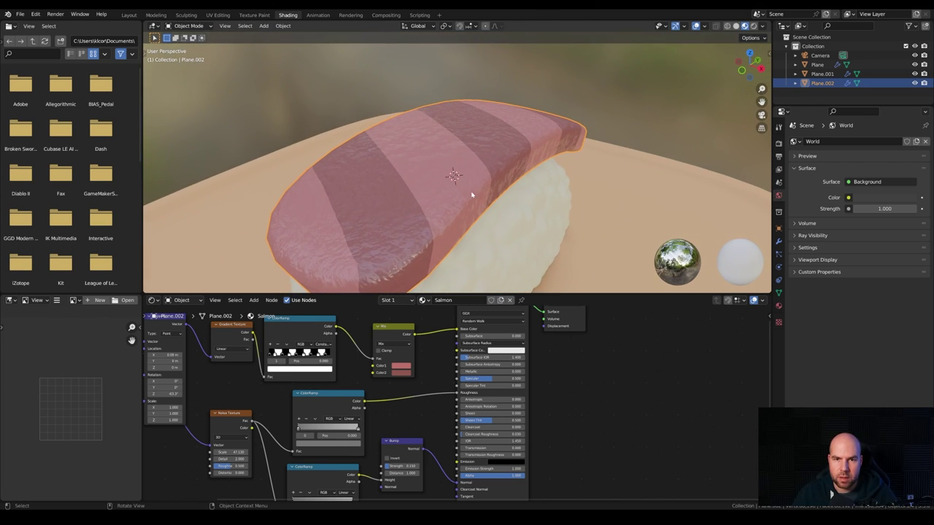
pyautogui.scroll(2, 403, 270)
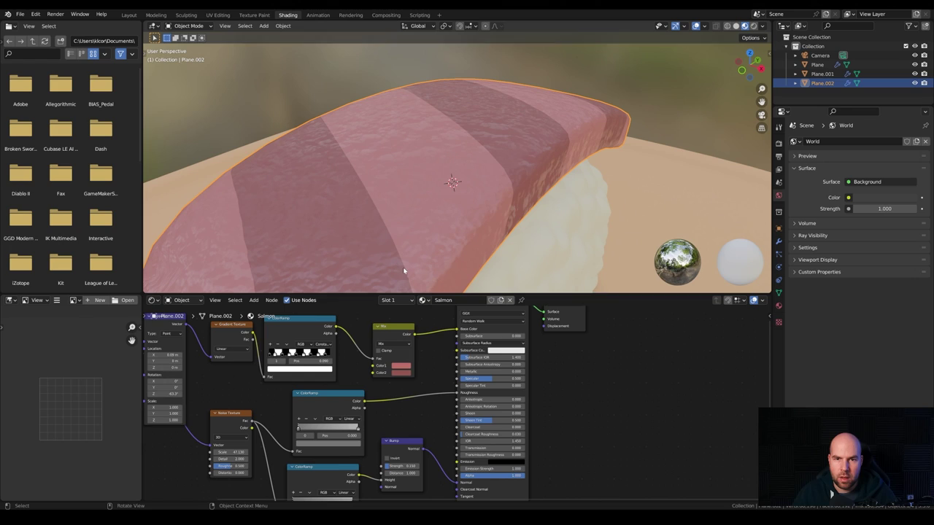
pyautogui.click(314, 443)
pyautogui.moveTo(321, 427); pyautogui.dragTo(332, 427)
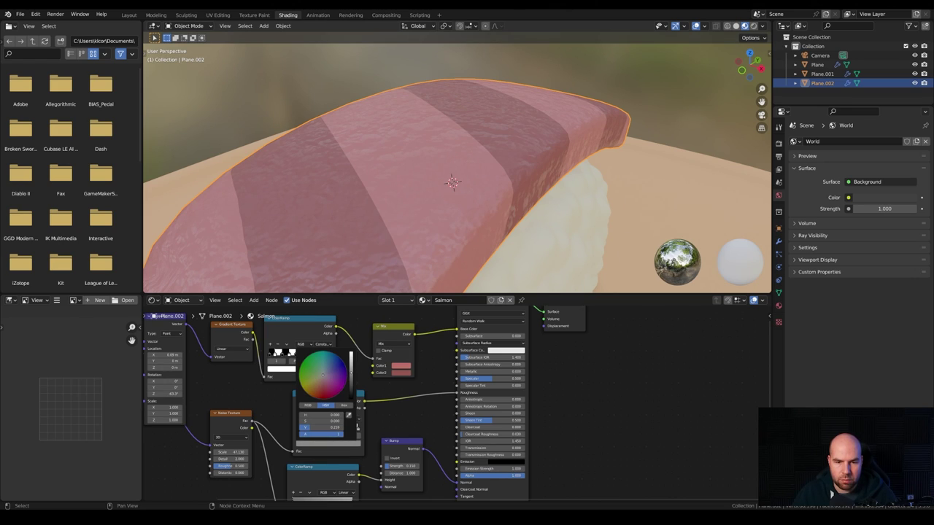
pyautogui.click(352, 443)
pyautogui.moveTo(321, 427); pyautogui.dragTo(359, 432)
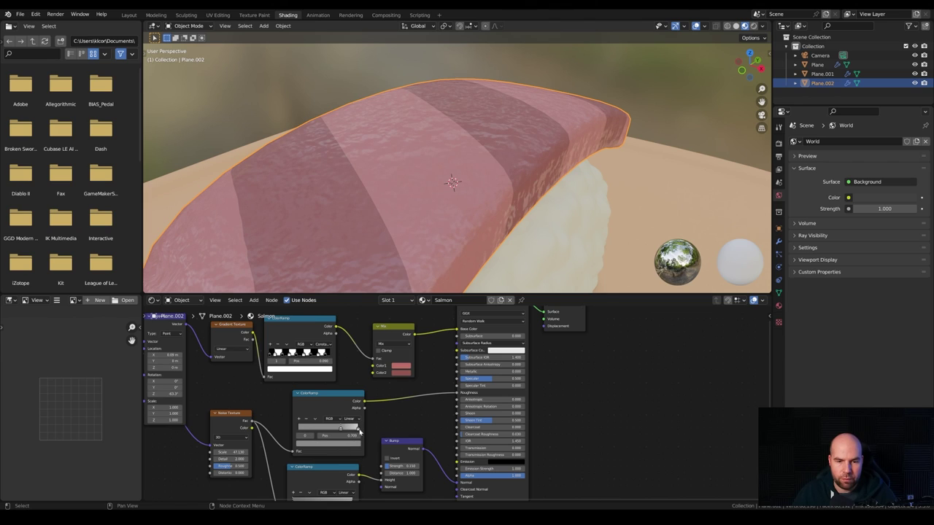
pyautogui.click(298, 428)
pyautogui.moveTo(340, 431); pyautogui.dragTo(369, 430)
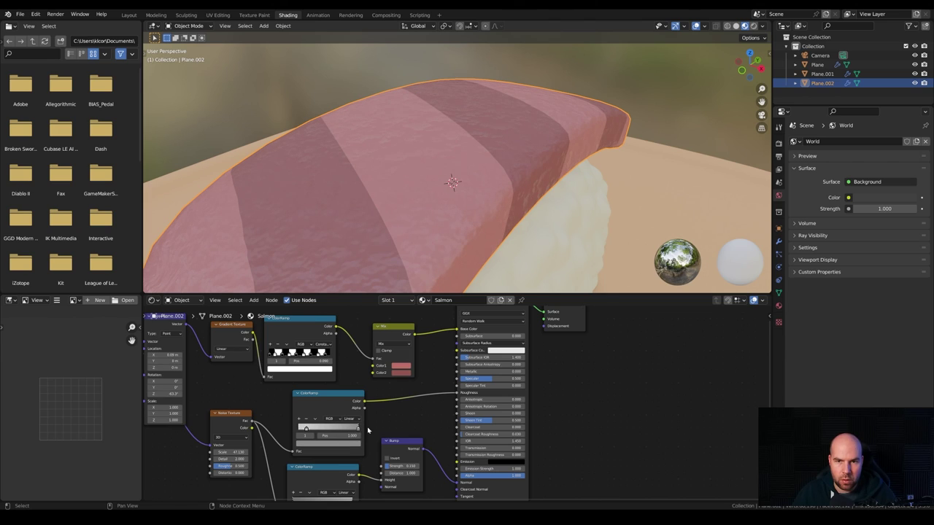
# Readjust both grey stops of the roughness ColorRamp, placing the second stop at 0.784, and check the salmon's shine
pyautogui.moveTo(305, 430); pyautogui.dragTo(308, 431)
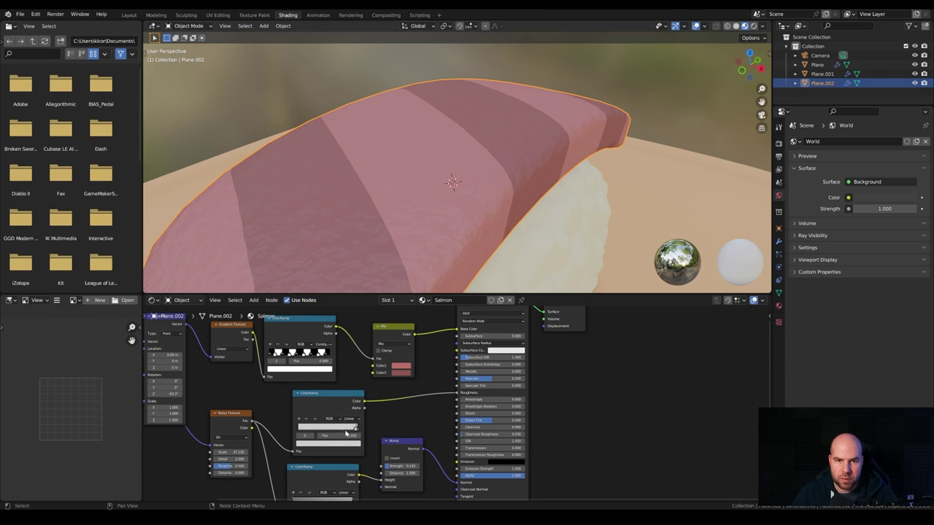
pyautogui.moveTo(346, 433); pyautogui.dragTo(283, 431)
pyautogui.moveTo(354, 431); pyautogui.dragTo(316, 431)
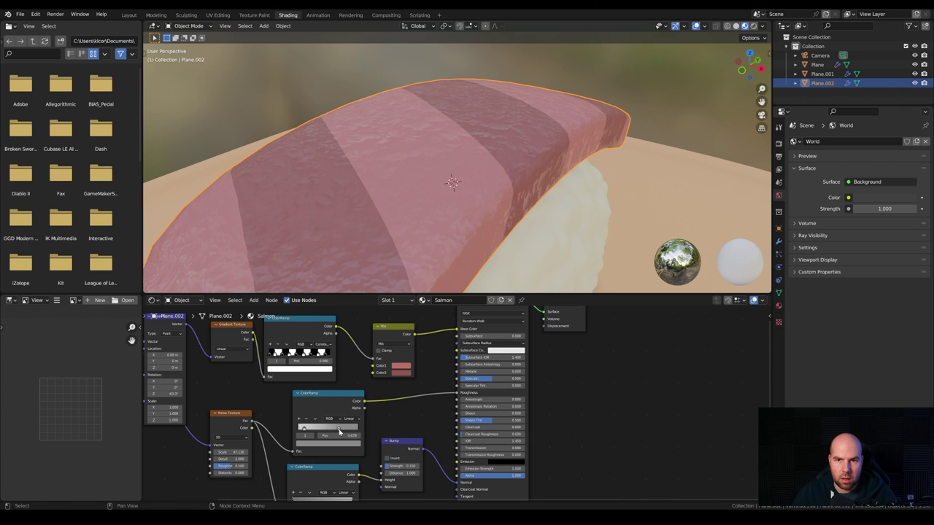
pyautogui.moveTo(454, 163)
pyautogui.mouseDown(button='middle')
pyautogui.moveTo(360, 175)
pyautogui.moveTo(461, 161)
pyautogui.mouseUp(button='middle')
pyautogui.scroll(-5, 461, 161)
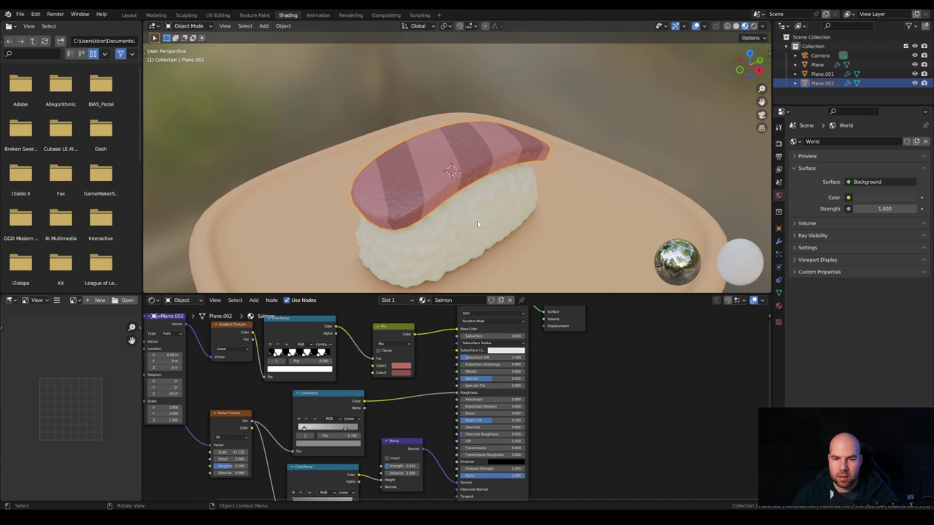
pyautogui.scroll(-2, 349, 401)
pyautogui.scroll(2, 391, 405)
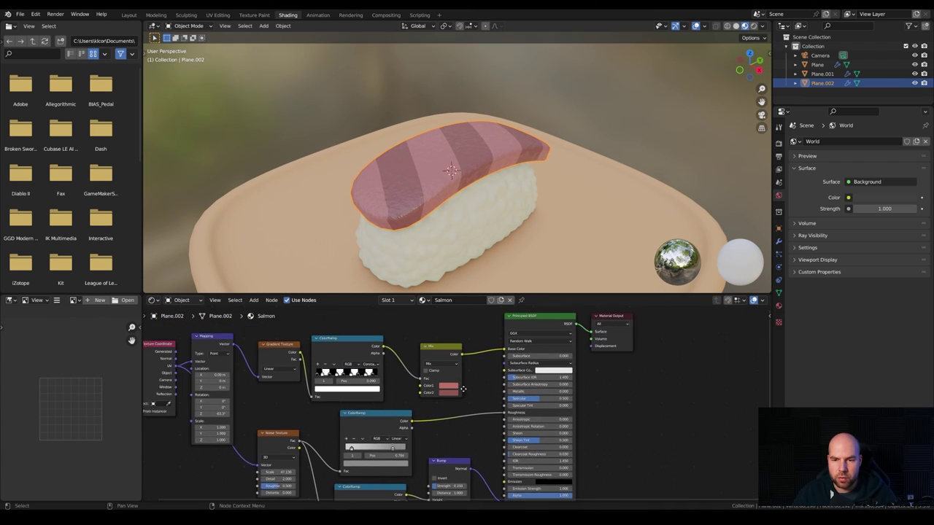
# Connect the salmon's Mix Color to the Principled BSDF's Subsurface Color and set Subsurface to 0.1
pyautogui.scroll(2, 379, 394)
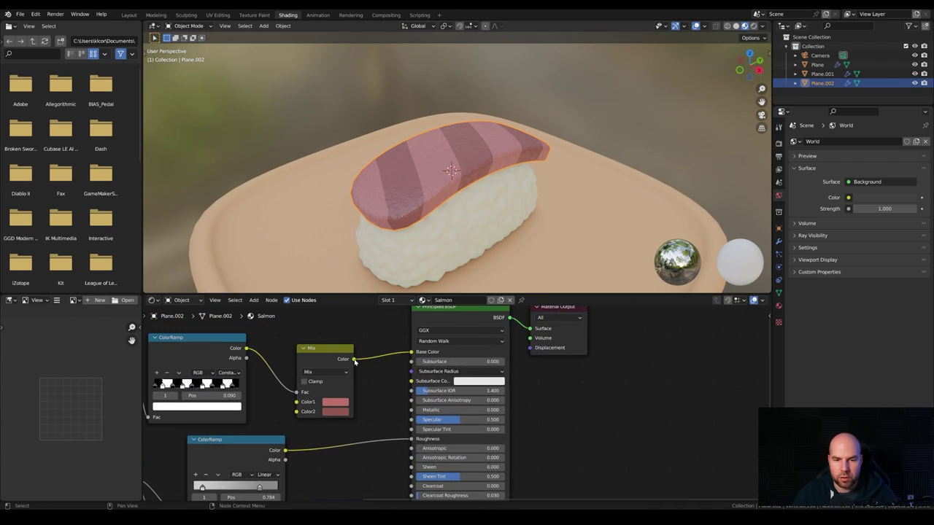
pyautogui.moveTo(354, 361); pyautogui.dragTo(411, 381)
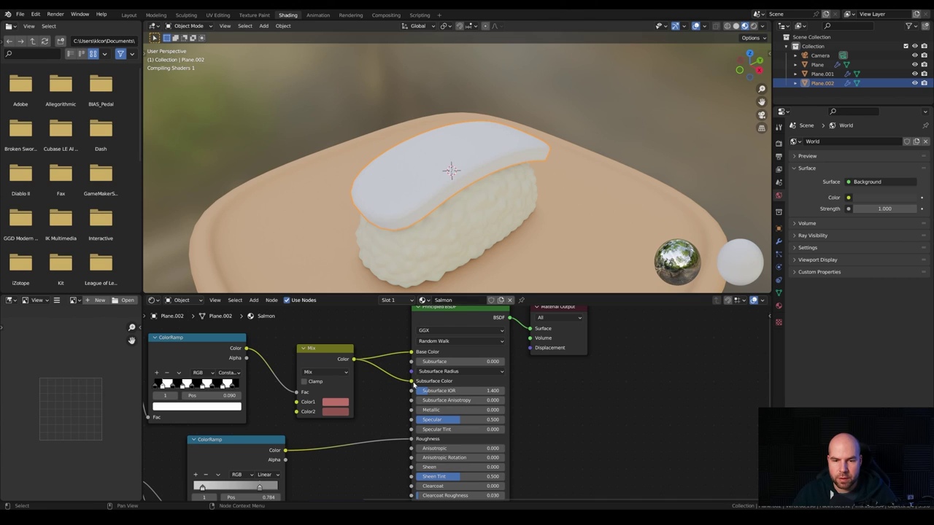
pyautogui.click(476, 362)
pyautogui.press('BackSpace')
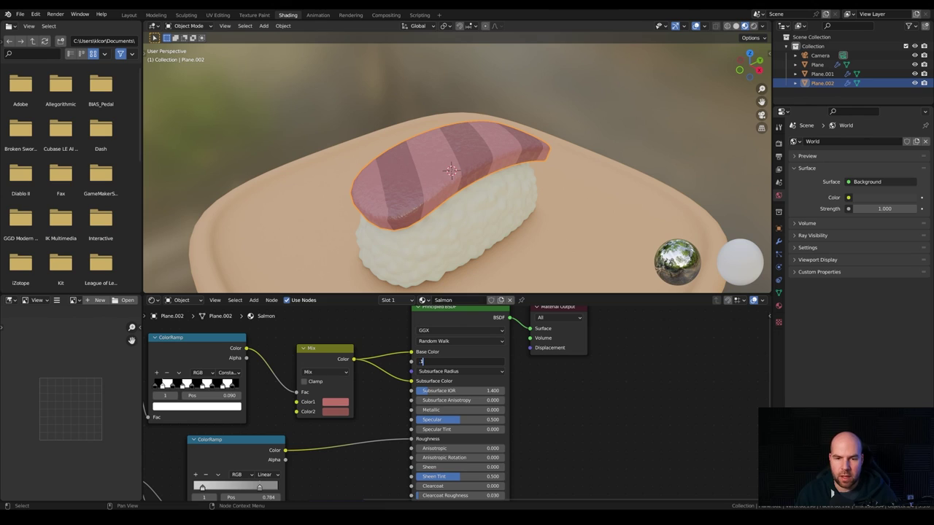
pyautogui.write('.1')
pyautogui.press('Return')
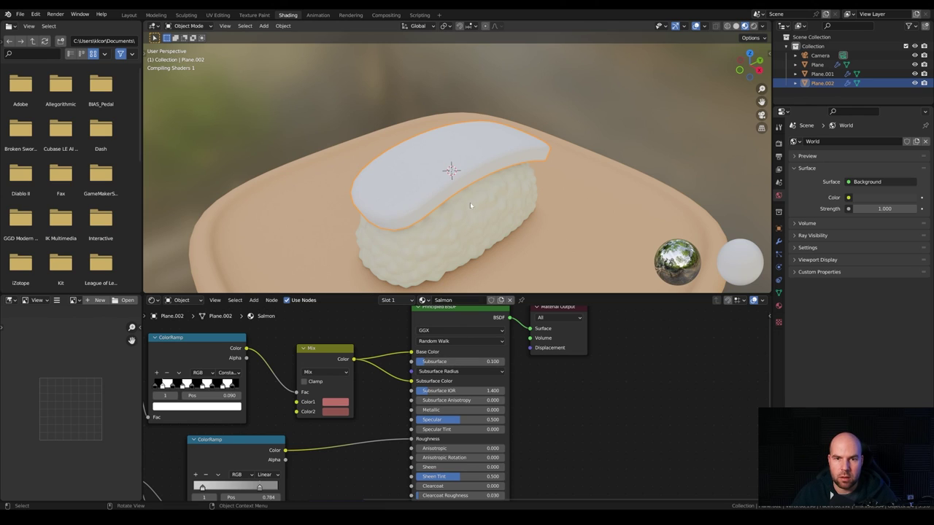
pyautogui.scroll(-5, 479, 184)
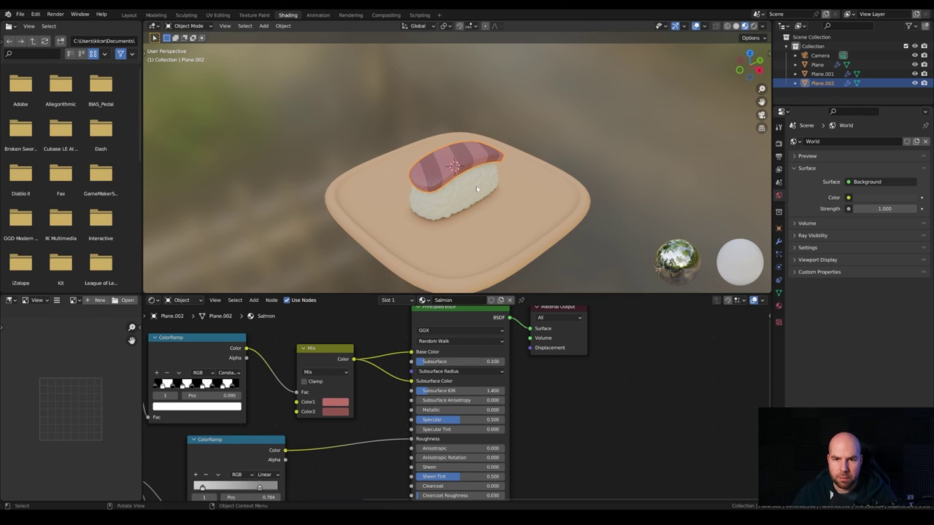
# Switch to the Layout workspace and snap the 3D cursor to the world origin
pyautogui.click(128, 14)
pyautogui.scroll(-3, 423, 207)
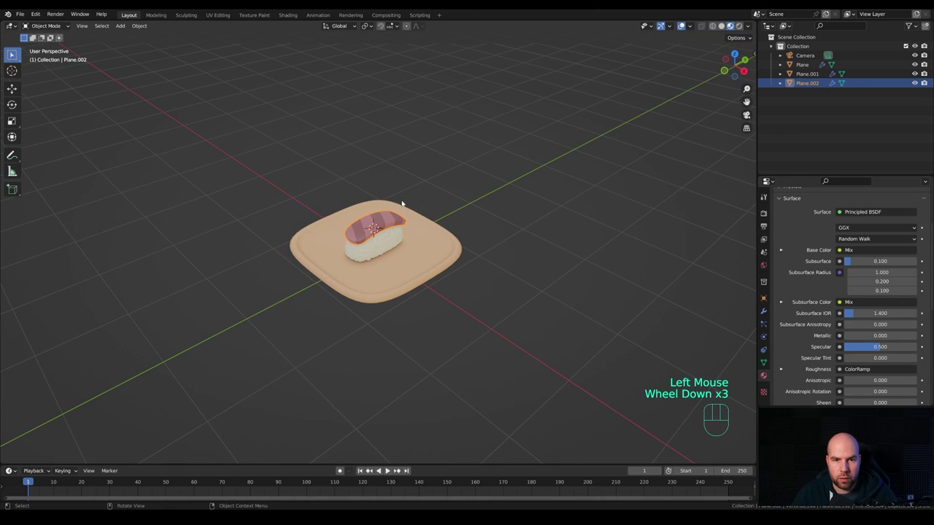
pyautogui.hotkey('shift', 's')
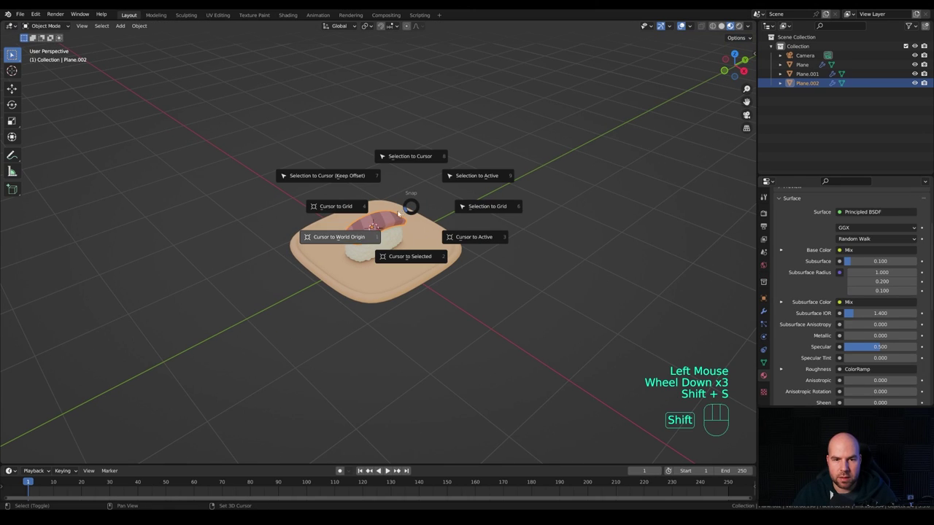
pyautogui.click(339, 237)
# Add an area light at the world origin and raise it straight up along Z, well above the sushi
pyautogui.moveTo(352, 239); pyautogui.dragTo(382, 208, button='middle')
pyautogui.hotkey('shift', 'a')
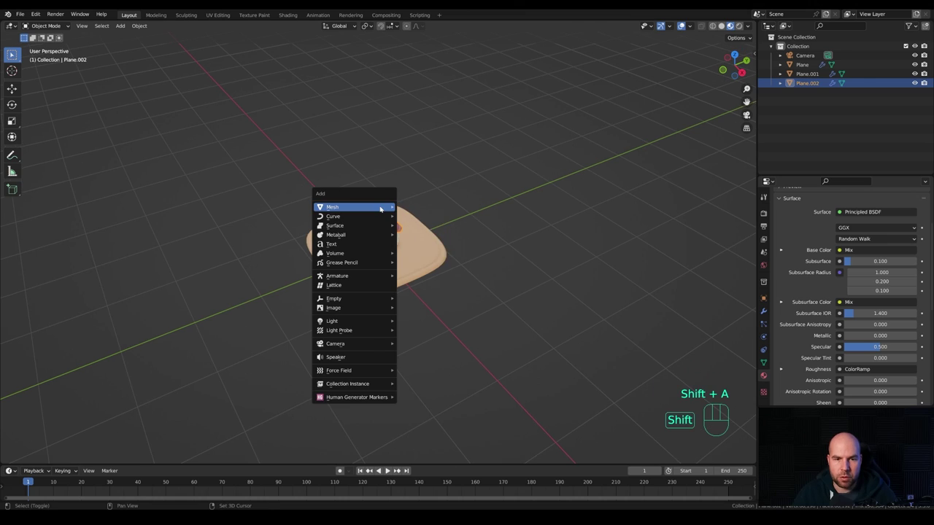
pyautogui.moveTo(365, 321)
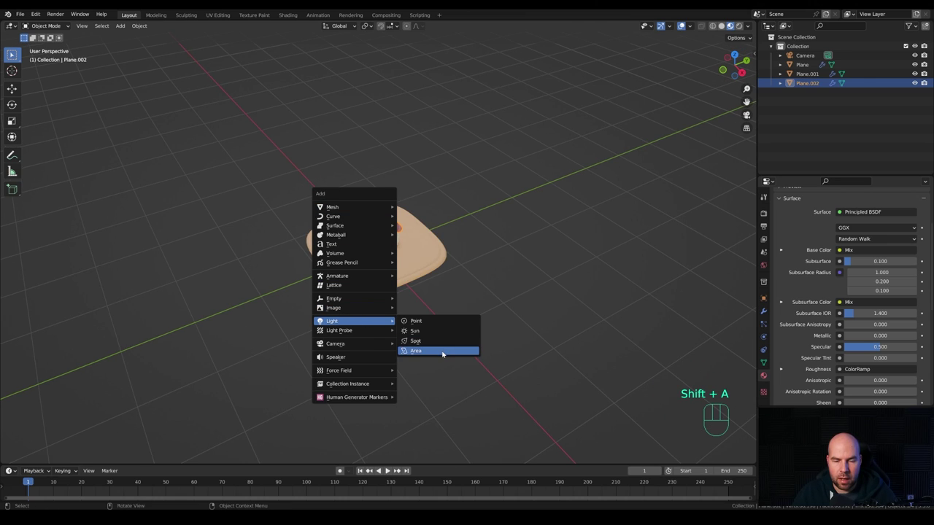
pyautogui.click(442, 352)
pyautogui.press('g')
pyautogui.press('z')
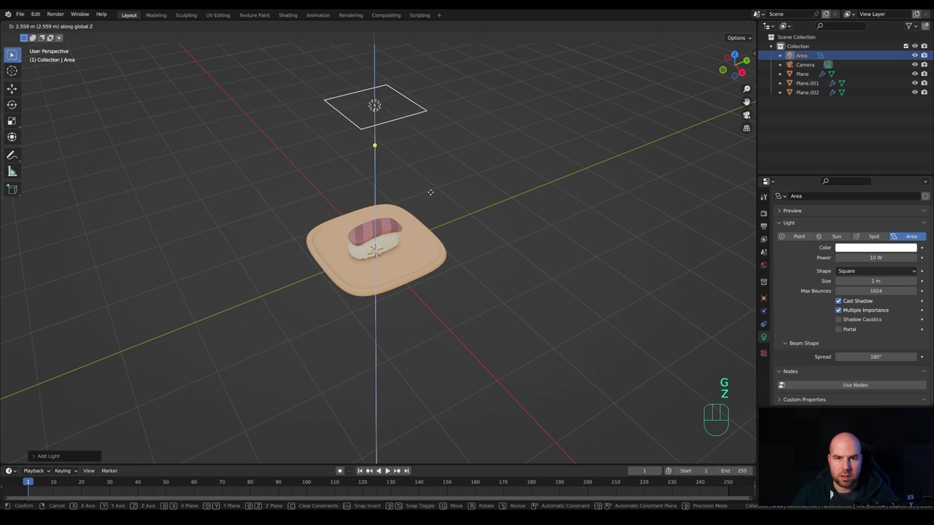
pyautogui.click(431, 184)
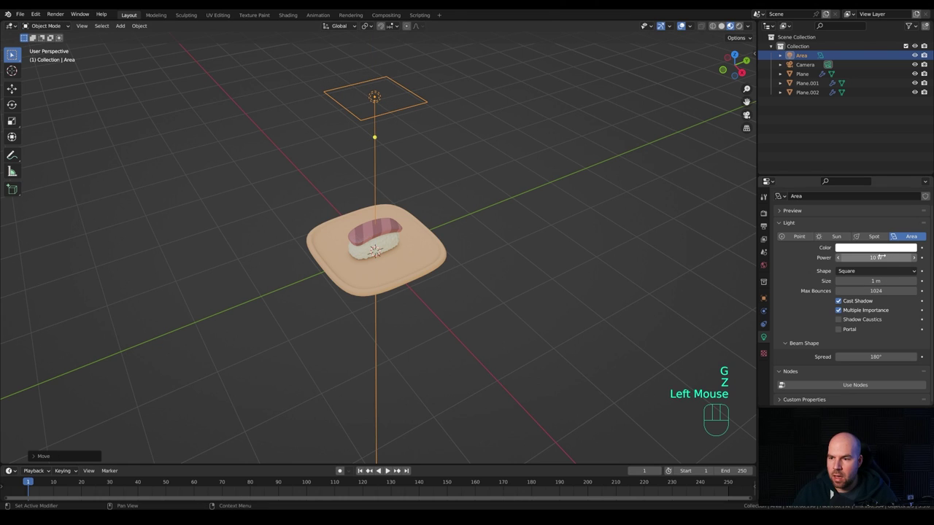
# Set the area light's Power to 250 W
pyautogui.doubleClick(875, 258)
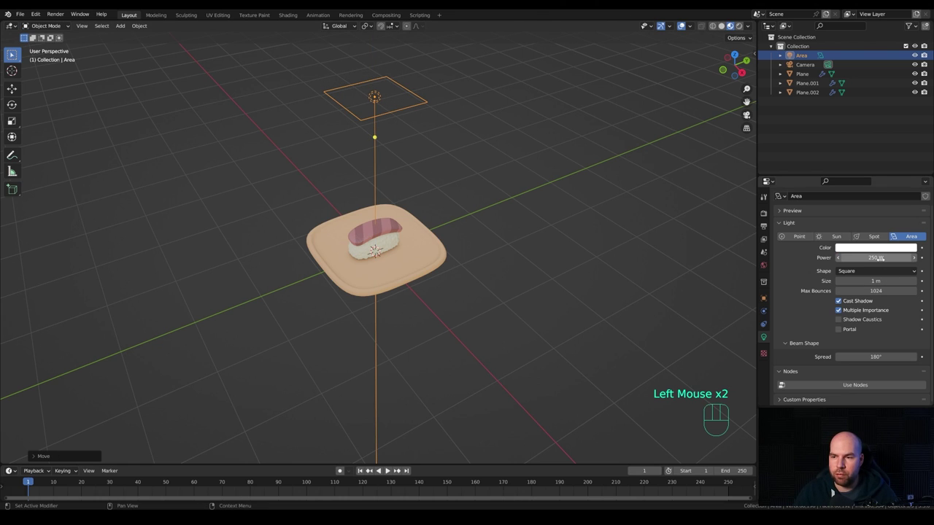
pyautogui.press('Return')
pyautogui.moveTo(552, 177); pyautogui.dragTo(467, 178, button='middle')
# Look through the camera and move it about 4.9 m closer to the sushi along its local Z axis
pyautogui.press('KP_0')
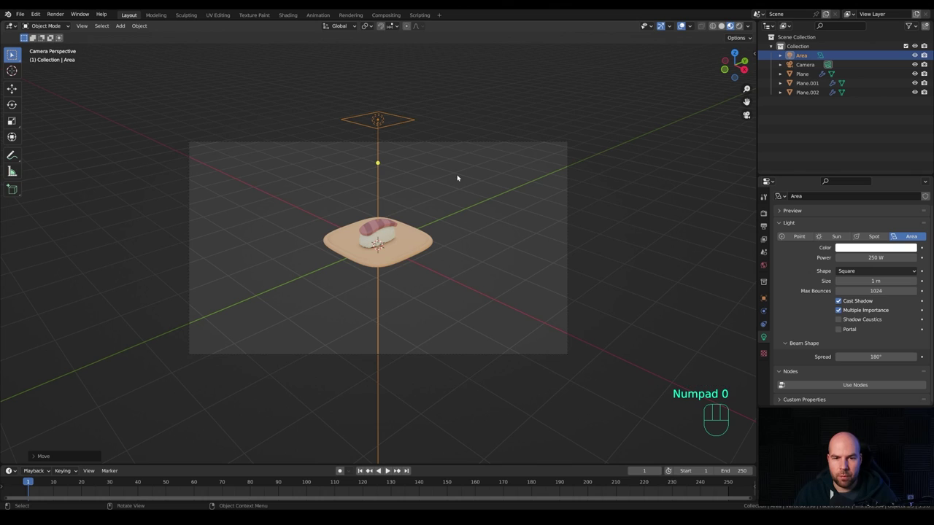
pyautogui.click(470, 143)
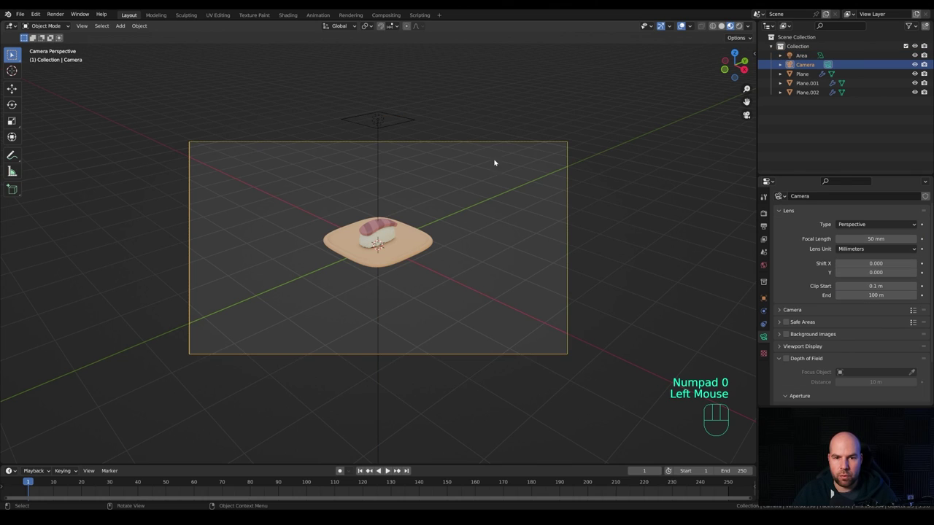
pyautogui.press('z')
pyautogui.press('z')
pyautogui.press('Escape')
pyautogui.click(527, 139)
pyautogui.click(542, 144)
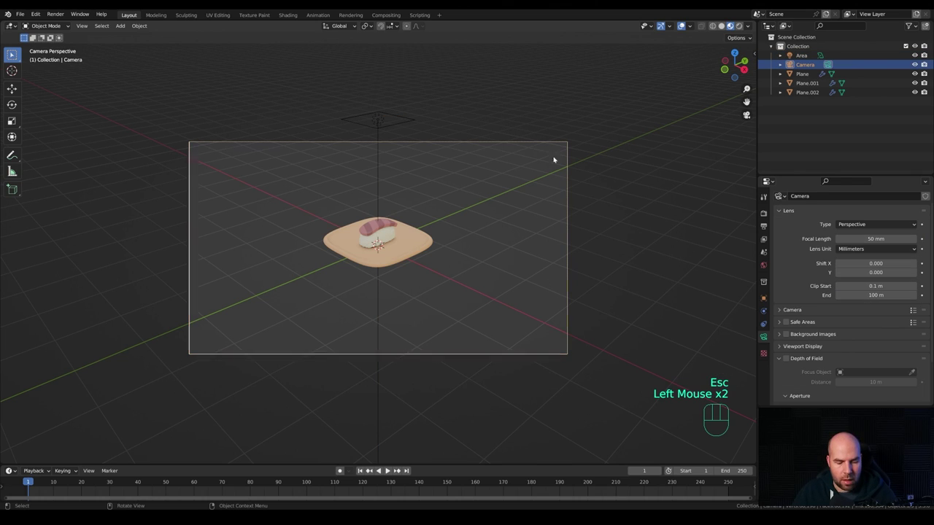
pyautogui.press('g')
pyautogui.press('z')
pyautogui.press('z')
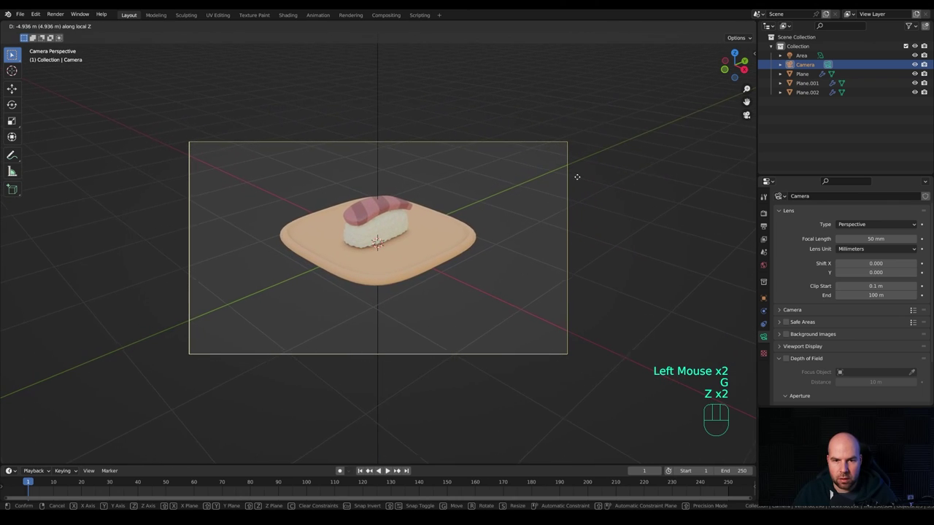
pyautogui.click(577, 175)
# Lock the camera to the view, reframe the tray from a slightly higher angle near the frame's centre, and unlock the camera
pyautogui.press('n')
pyautogui.press('n')
pyautogui.press('n')
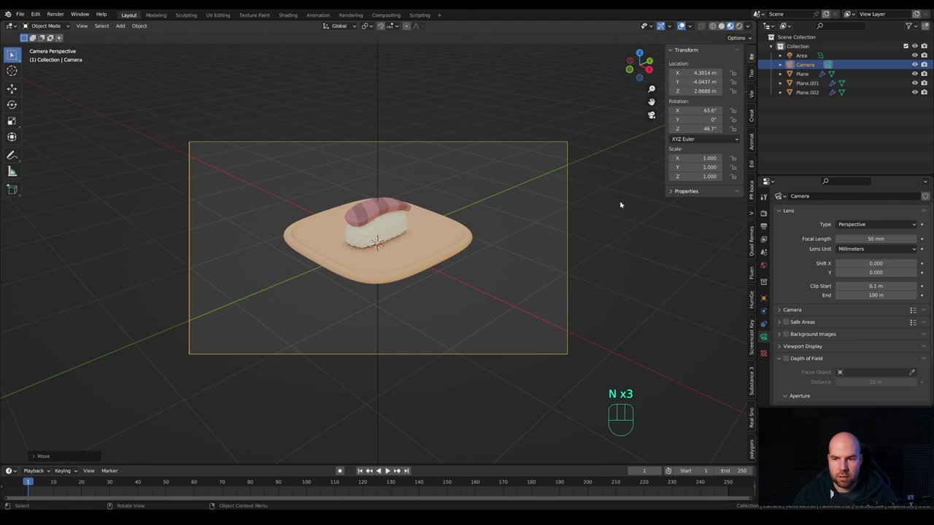
pyautogui.click(751, 95)
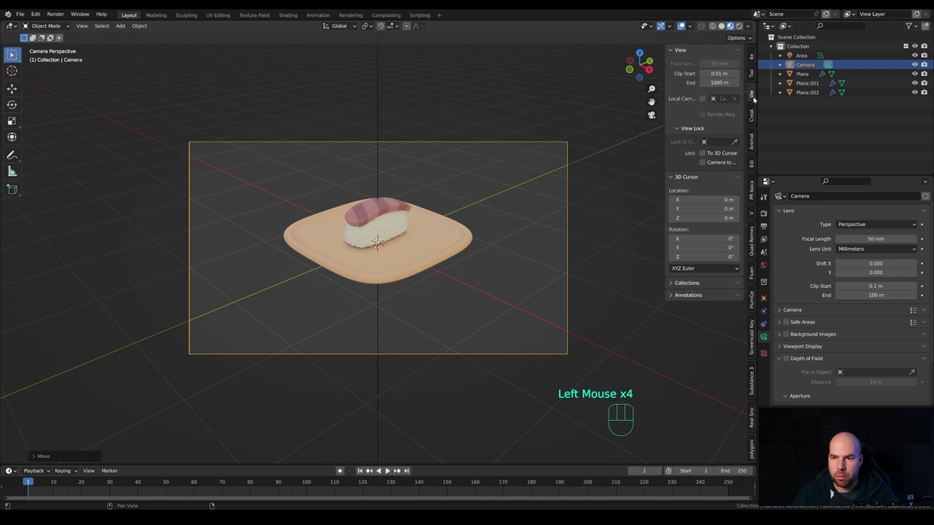
pyautogui.click(701, 162)
pyautogui.moveTo(568, 193); pyautogui.dragTo(559, 206, button='middle')
pyautogui.scroll(-2, 501, 214)
pyautogui.moveTo(500, 214)
pyautogui.mouseDown(button='middle')
pyautogui.moveTo(494, 220)
pyautogui.moveTo(513, 217)
pyautogui.mouseUp(button='middle')
pyautogui.scroll(1, 505, 213)
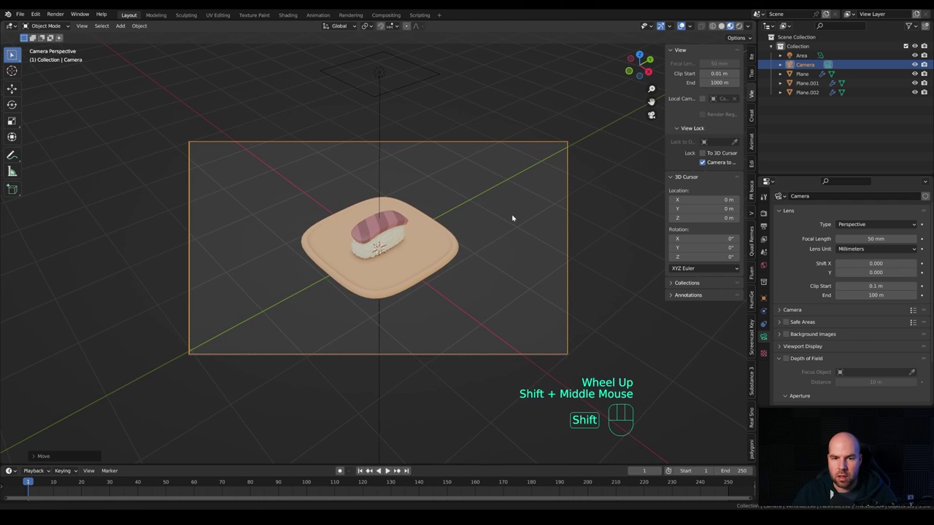
pyautogui.click(703, 163)
pyautogui.click(702, 162)
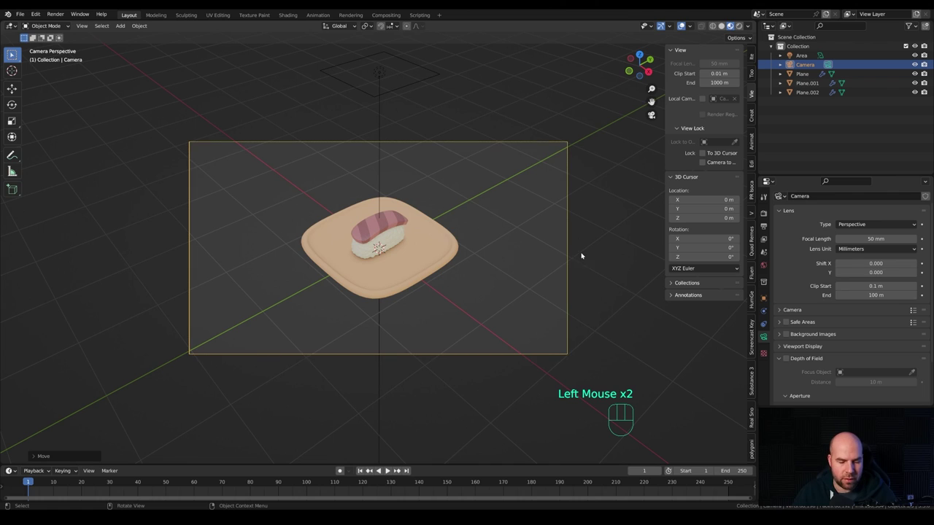
# Hide the viewport sidebar and define a render region around the whole camera frame
pyautogui.press('n')
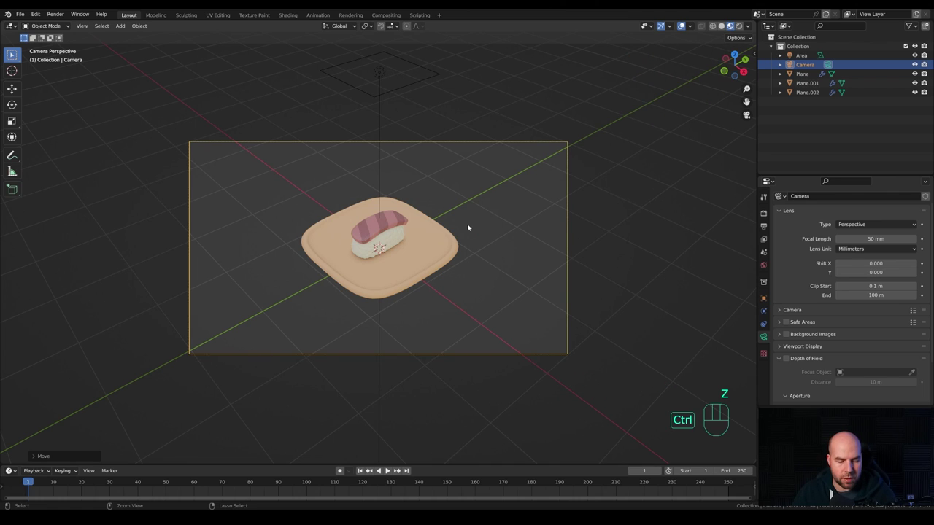
pyautogui.hotkey('ctrl', 'b')
pyautogui.moveTo(155, 102); pyautogui.dragTo(620, 427)
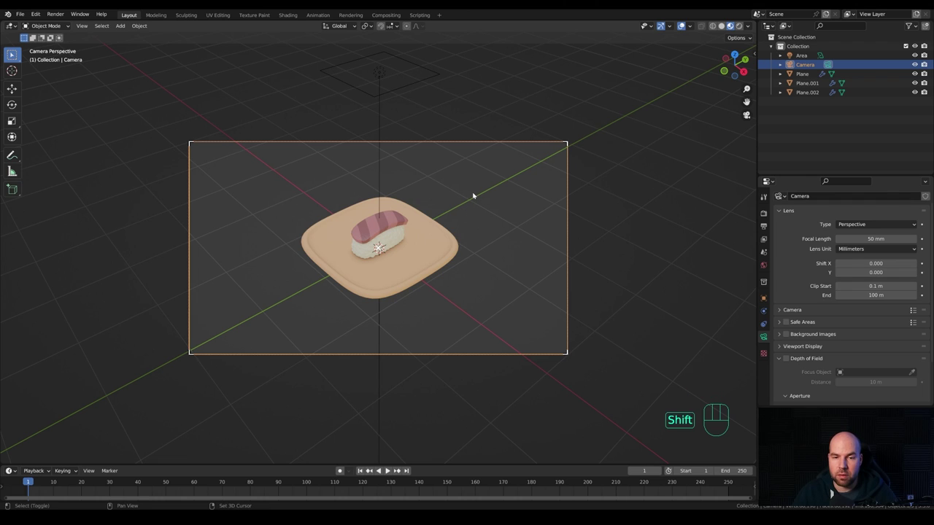
# Add a plane under the tray and scale it up until it fills the camera frame as a ground surface
pyautogui.hotkey('shift', 'a')
pyautogui.moveTo(452, 81)
pyautogui.click(513, 82)
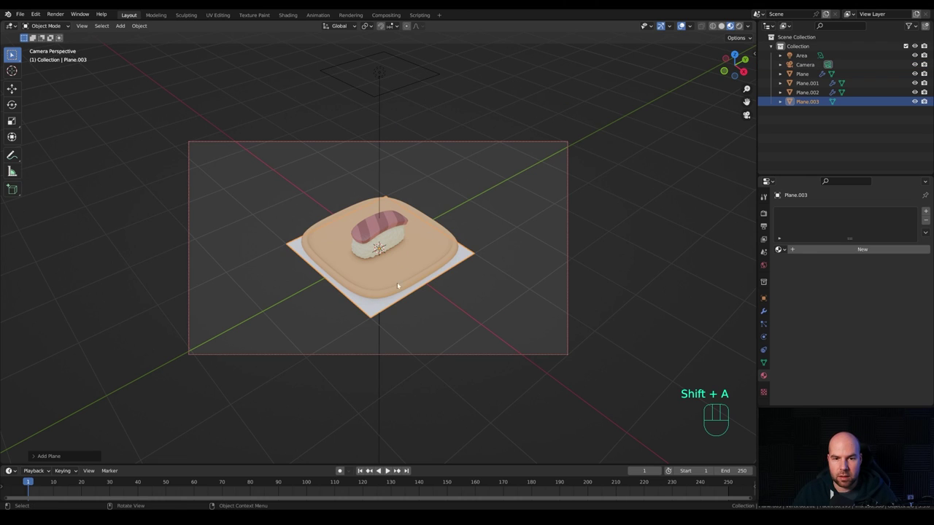
pyautogui.press('s')
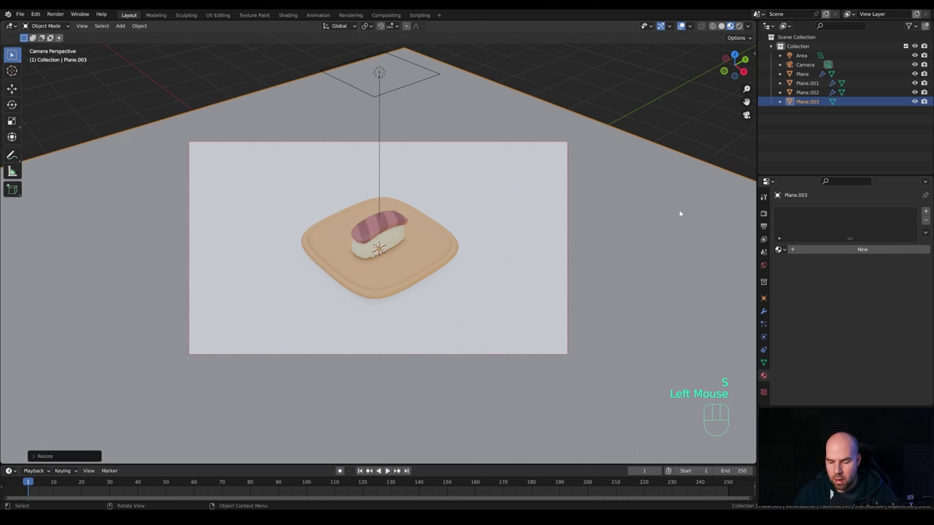
# Give the ground plane a new material with a dark purple Base Color of H 0.693, S 0.857, V 0.049
pyautogui.click(846, 249)
pyautogui.click(880, 329)
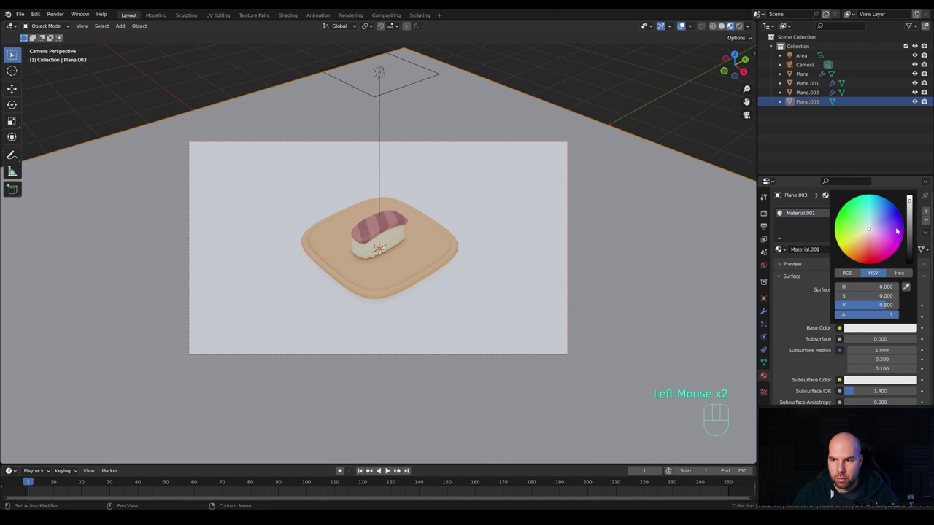
pyautogui.click(890, 223)
pyautogui.moveTo(906, 221); pyautogui.dragTo(909, 248)
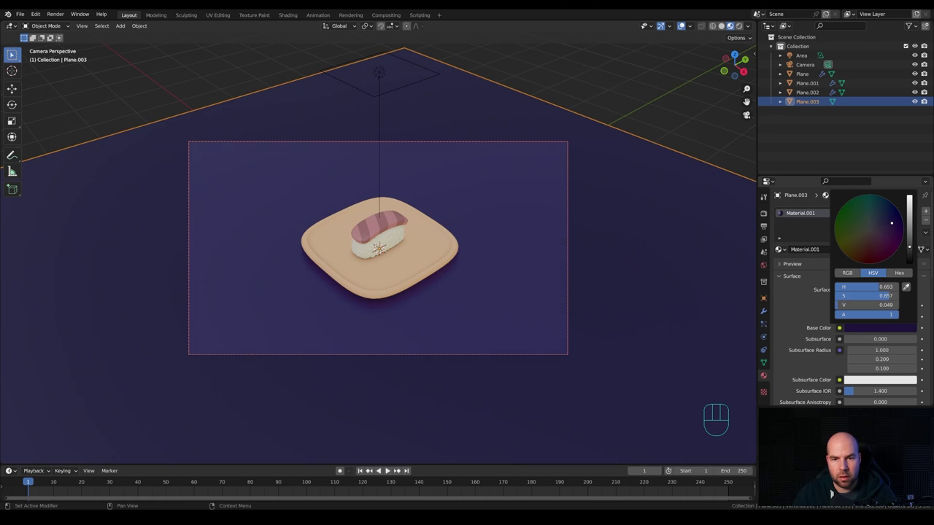
# Switch the viewport to rendered shading and inspect the lit sushi through the camera
pyautogui.press('z')
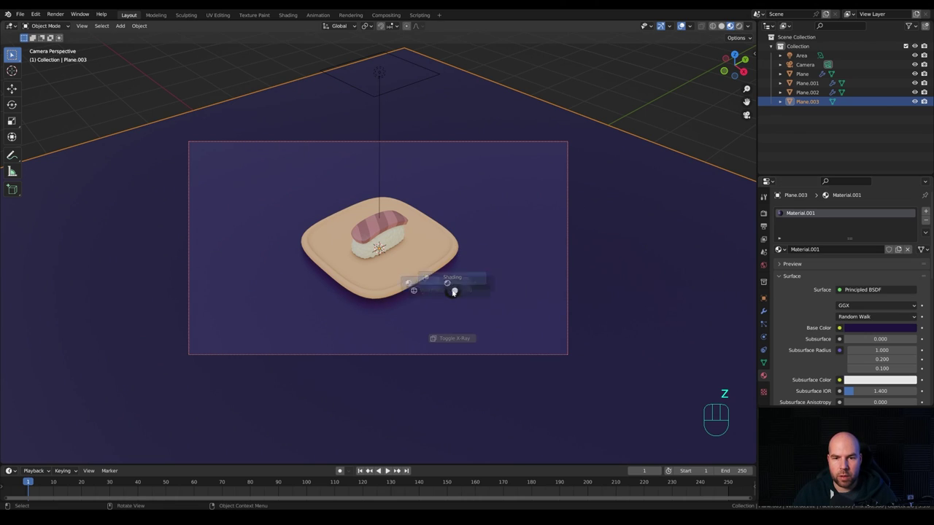
pyautogui.click(563, 213)
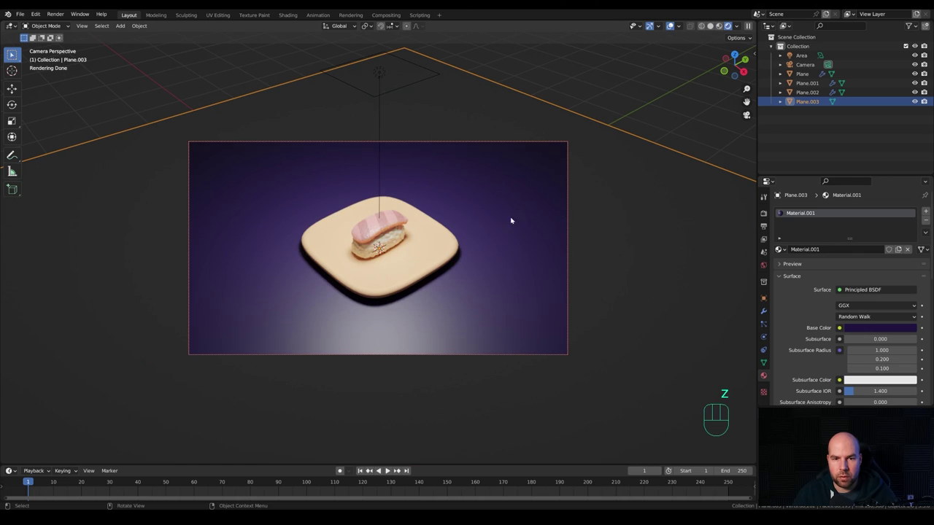
pyautogui.scroll(2, 414, 264)
# Select the salmon and the rice, with the rice active, and parent the salmon to the rice
pyautogui.click(380, 221)
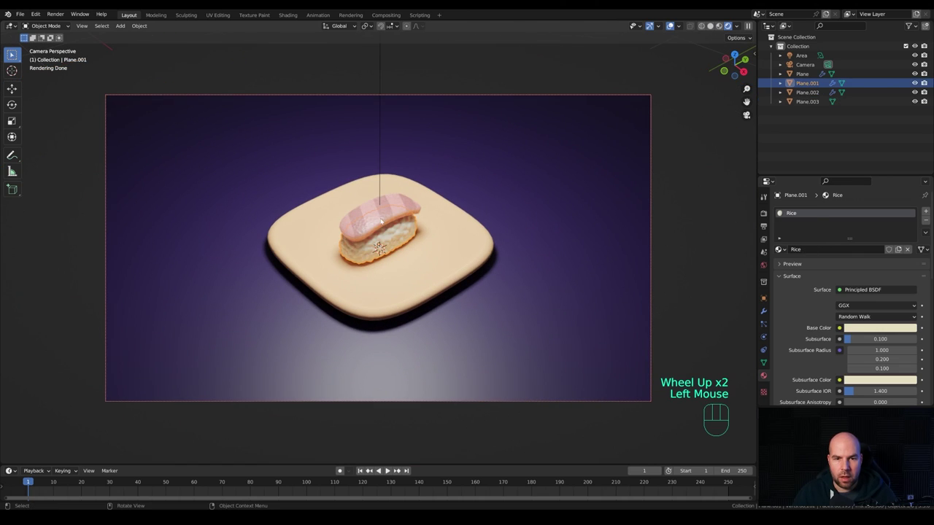
pyautogui.click(380, 219)
pyautogui.keyDown('shift'); pyautogui.click(395, 235); pyautogui.keyUp('shift')
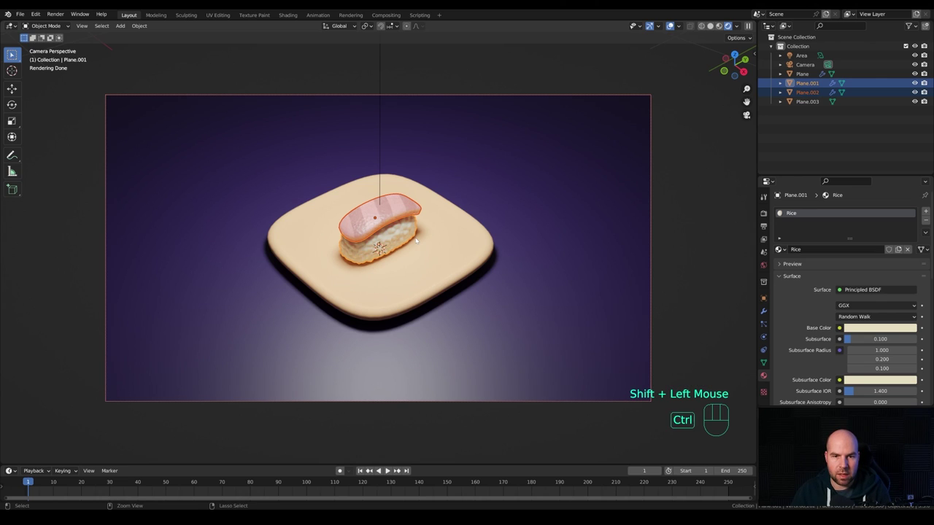
pyautogui.hotkey('ctrl', 'p')
pyautogui.click(394, 235)
# Rotate the sushi slightly about the Z axis and move it horizontally toward the tray's back-left area as seen by the camera
pyautogui.press('r')
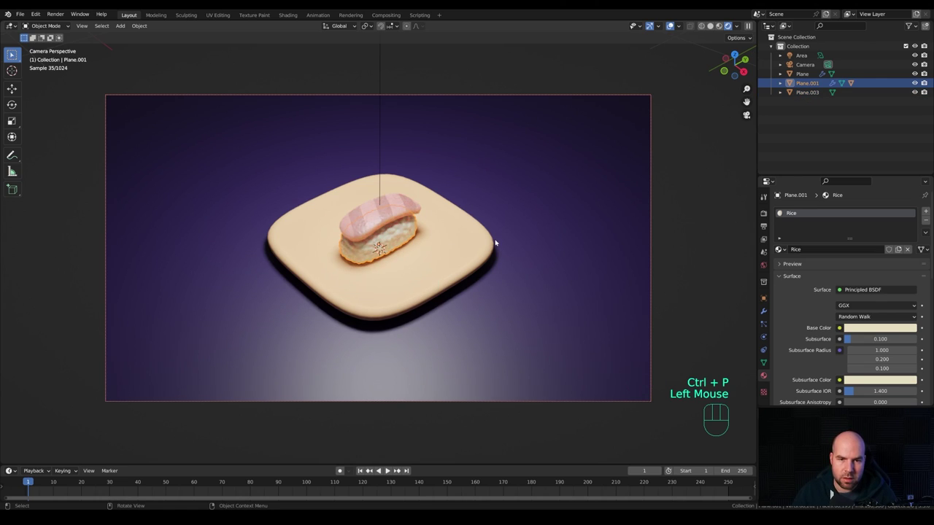
pyautogui.press('z')
pyautogui.click(482, 257)
pyautogui.press('g')
pyautogui.press('f')
pyautogui.hotkey('shift', 'z')
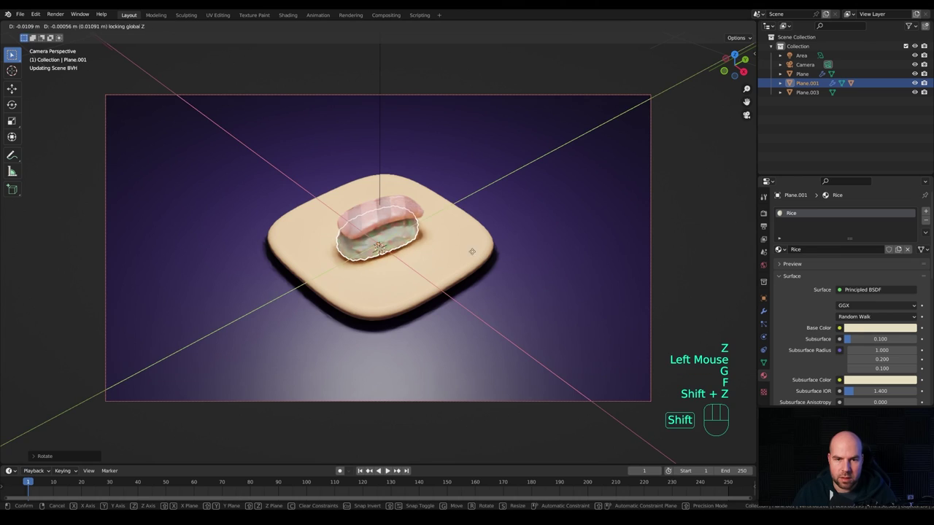
pyautogui.click(438, 248)
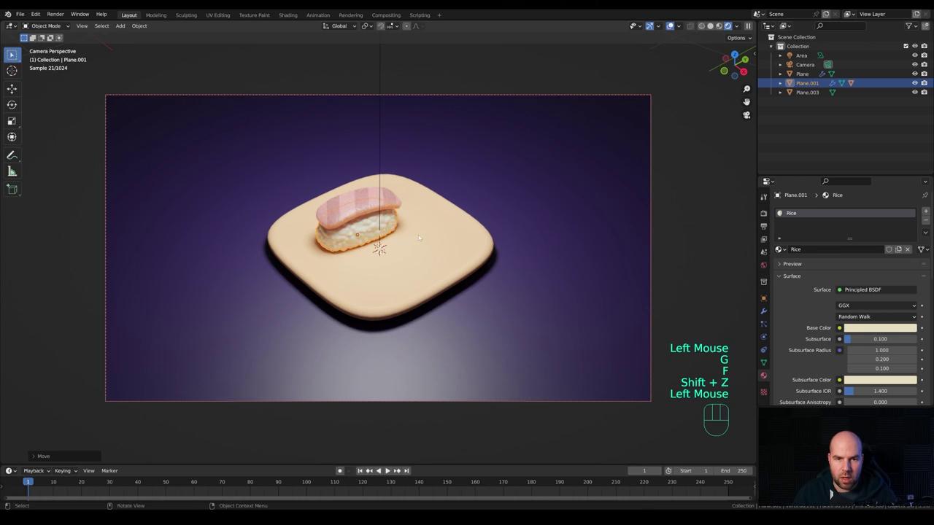
# Make a linked duplicate of the rice and salmon and place it horizontally on the tray, in front and to the right of the original
pyautogui.keyDown('shift'); pyautogui.click(380, 208); pyautogui.keyUp('shift')
pyautogui.press('alt')
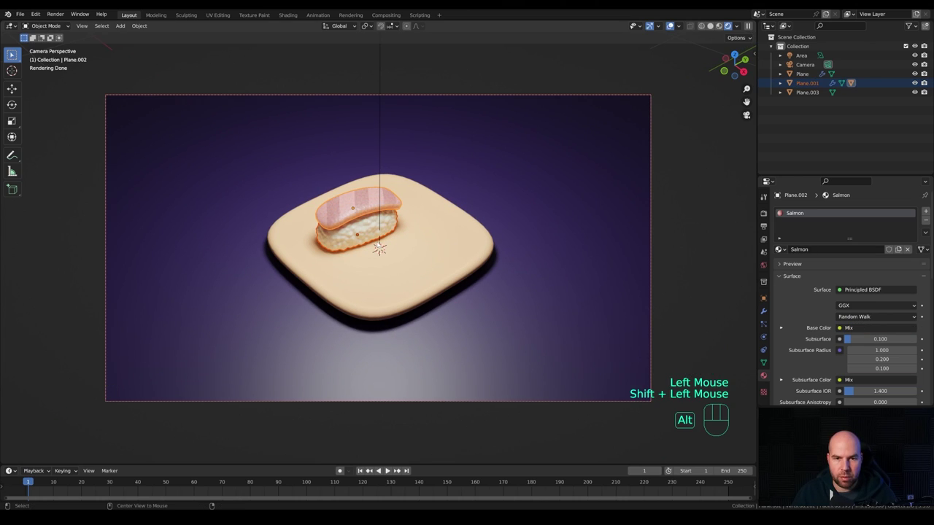
pyautogui.hotkey('alt', 'd')
pyautogui.hotkey('shift', 'z')
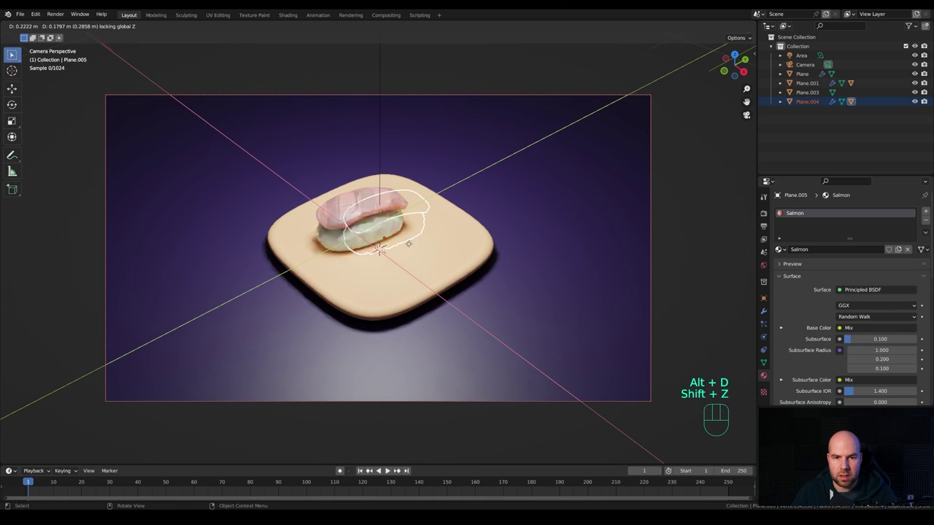
pyautogui.click(440, 258)
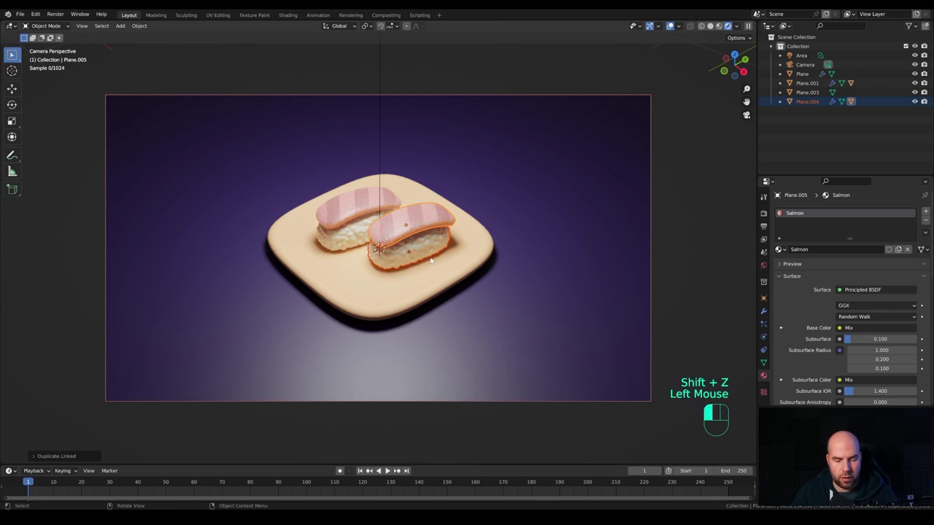
# Rotate the duplicated sushi about 25° around the global Z axis
pyautogui.press('r')
pyautogui.press('z')
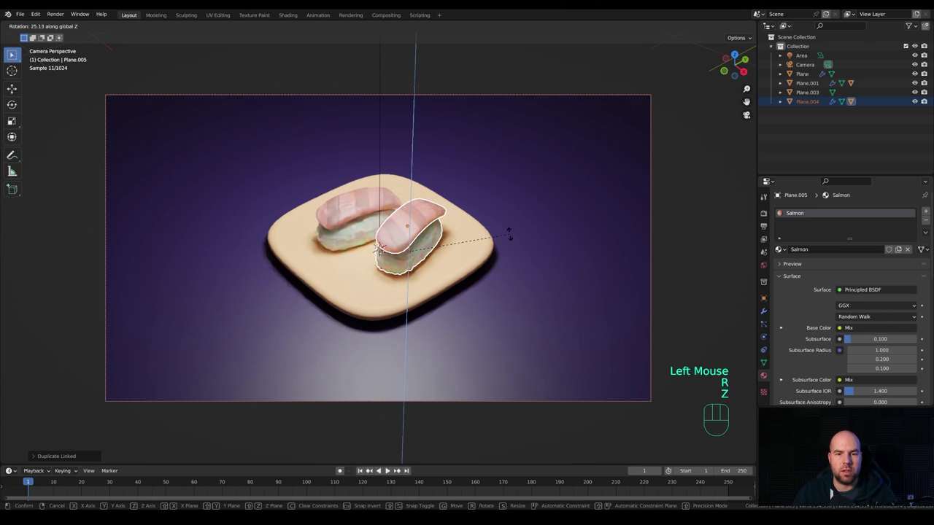
pyautogui.click(506, 235)
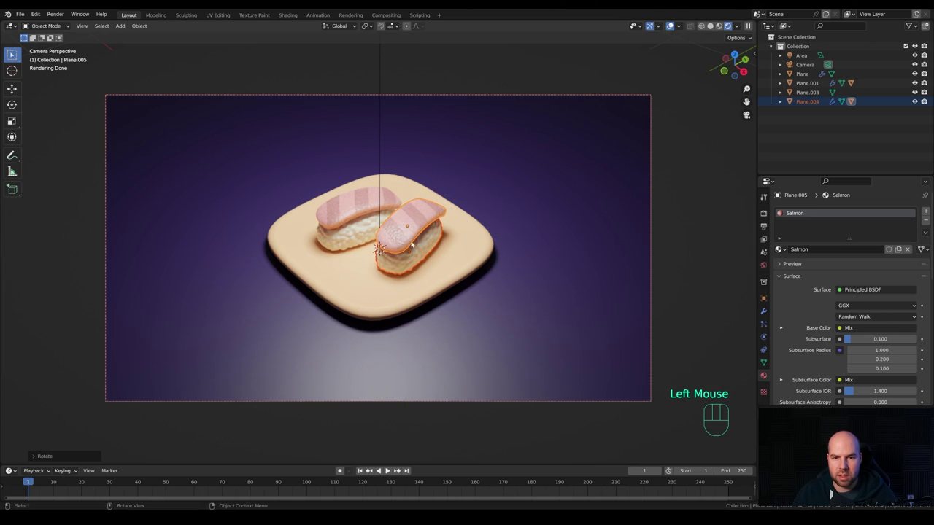
# Select the duplicated salmon and bring up its material nodes in the Shading workspace with rendered viewport shading
pyautogui.click(407, 241)
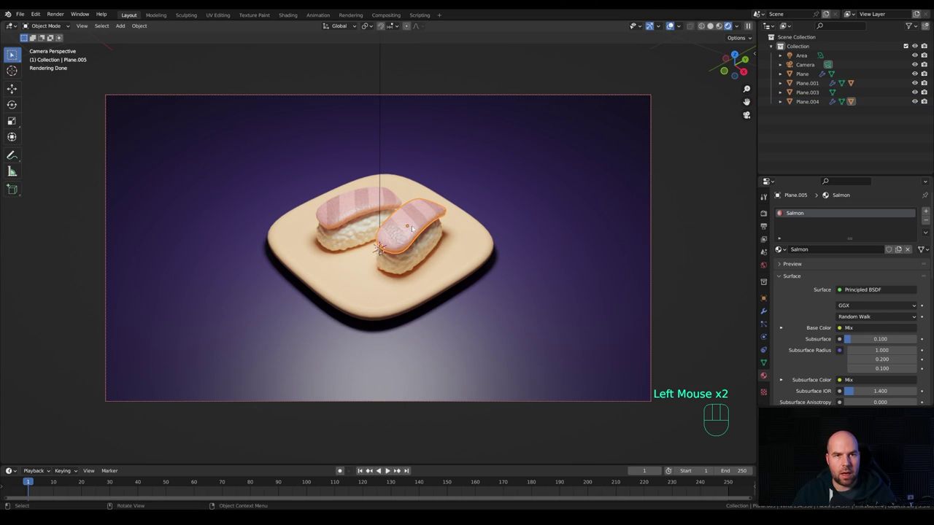
pyautogui.click(287, 15)
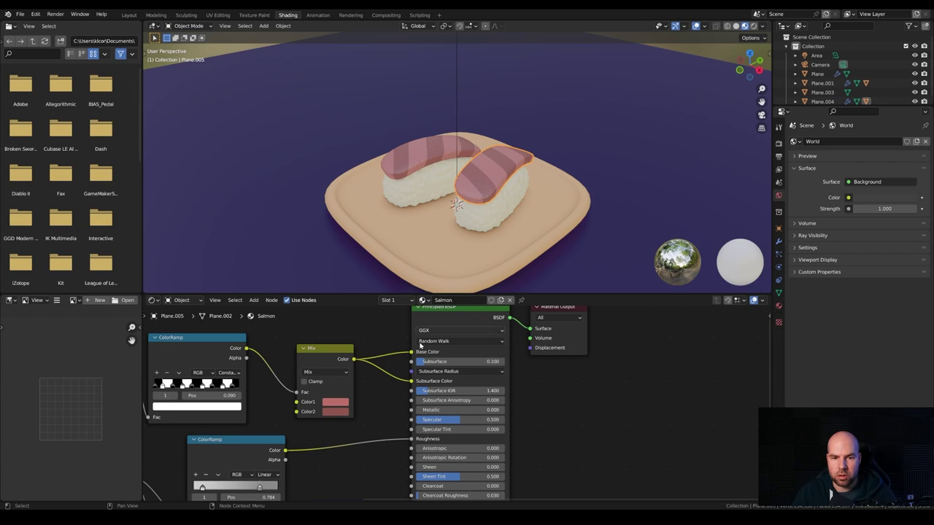
pyautogui.keyDown('ctrl'); pyautogui.hscroll(-2, 390, 403); pyautogui.keyUp('ctrl')
pyautogui.scroll(1, 390, 401)
pyautogui.press('z')
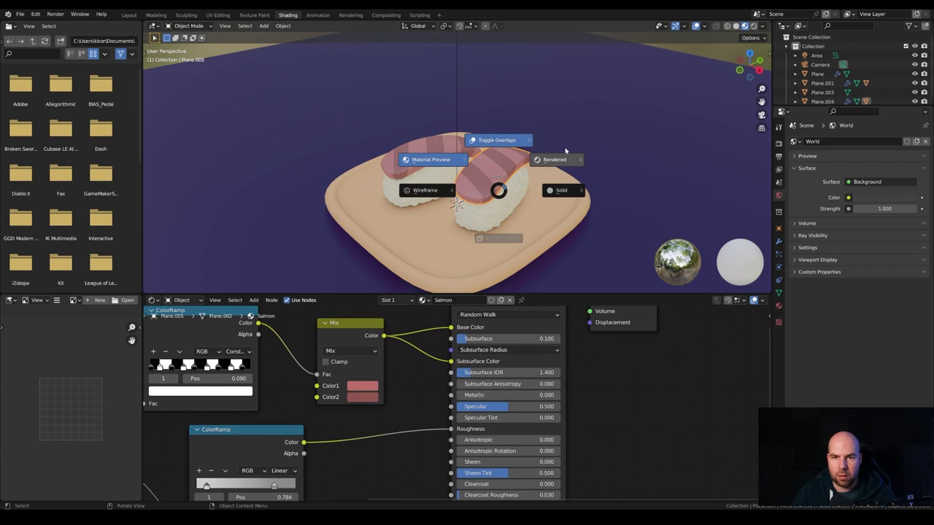
pyautogui.click(617, 117)
pyautogui.scroll(1, 514, 211)
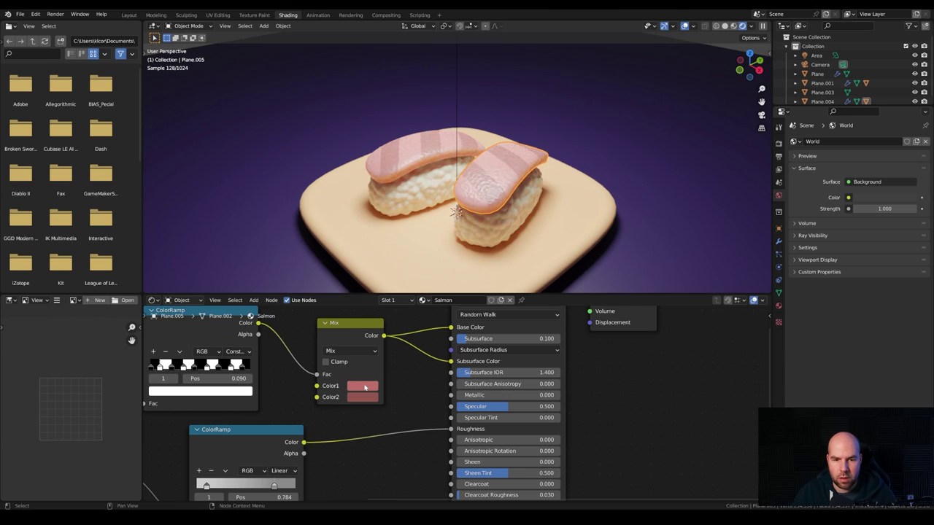
# Set the salmon Mix node's Color1 to orange with H 0.033, S 0.933, V 0.500 and copy it to Color2, shifted toward red
pyautogui.click(362, 385)
pyautogui.click(380, 300)
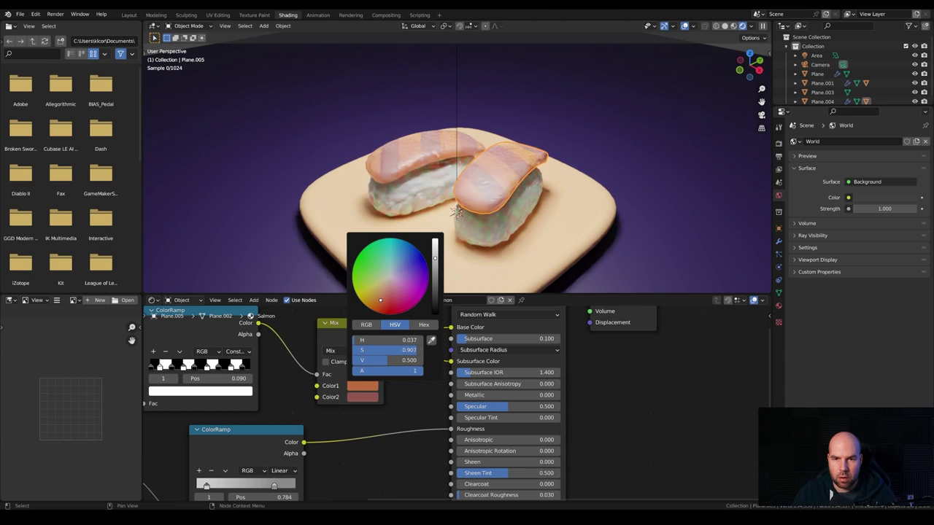
pyautogui.click(380, 302)
pyautogui.click(379, 302)
pyautogui.hotkey('ctrl', 'c')
pyautogui.hotkey('ctrl', 'v')
pyautogui.click(362, 396)
pyautogui.click(382, 319)
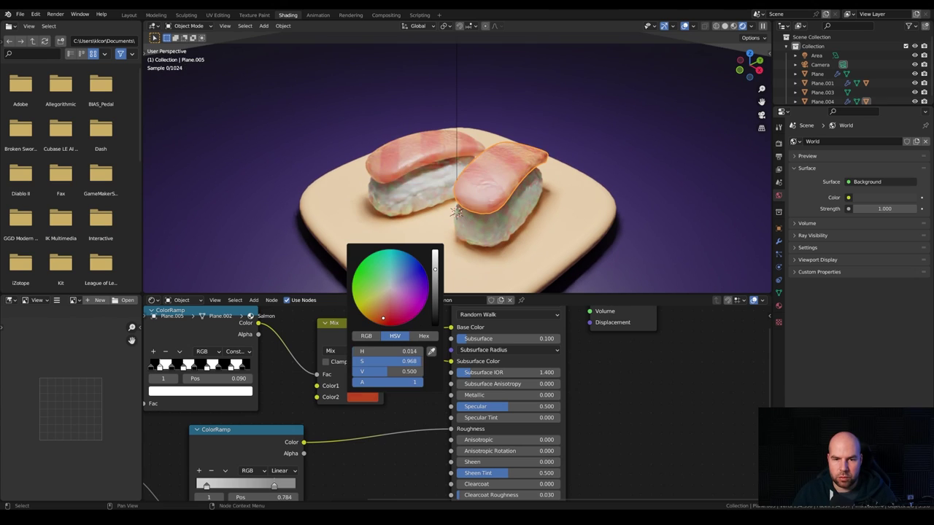
pyautogui.click(383, 314)
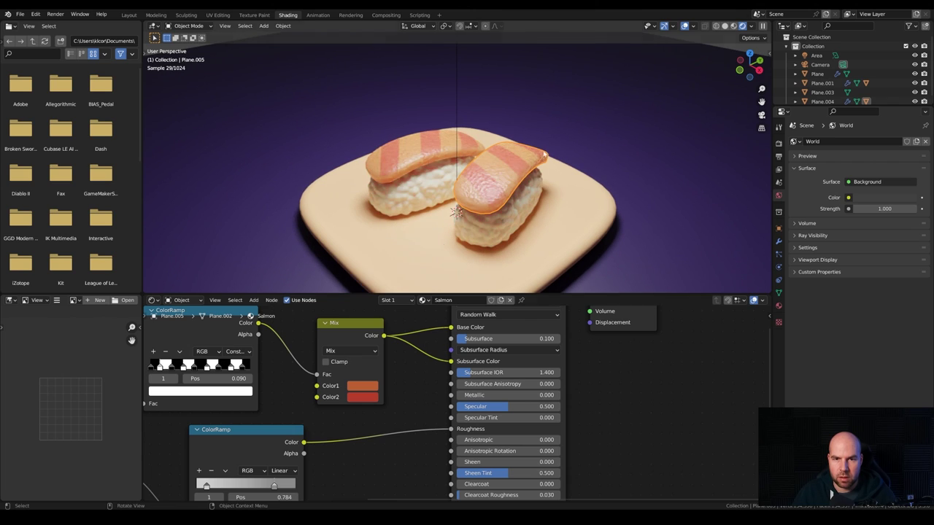
# Change the salmon stripes to a muted red for Color1 and a darker red for Color2 of the Mix node
pyautogui.moveTo(438, 233)
pyautogui.mouseDown(button='middle')
pyautogui.moveTo(452, 213)
pyautogui.moveTo(431, 234)
pyautogui.mouseUp(button='middle')
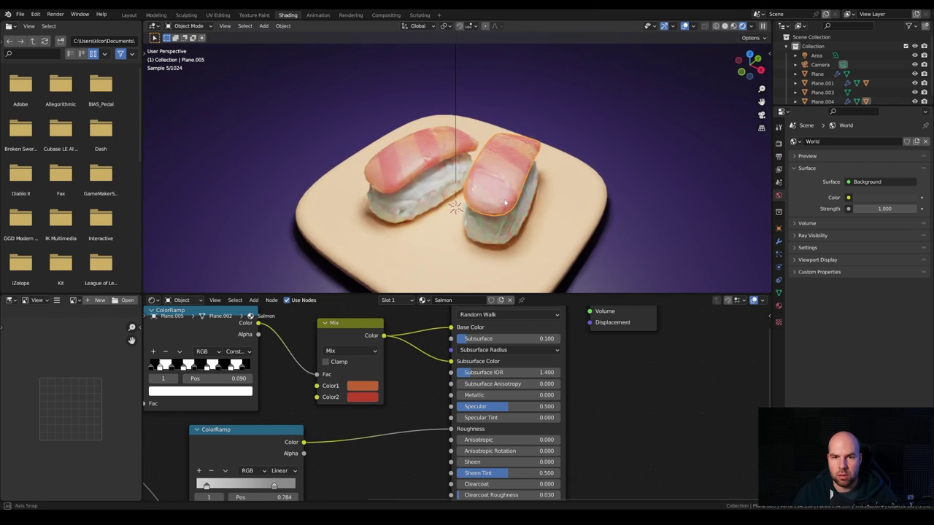
pyautogui.click(360, 389)
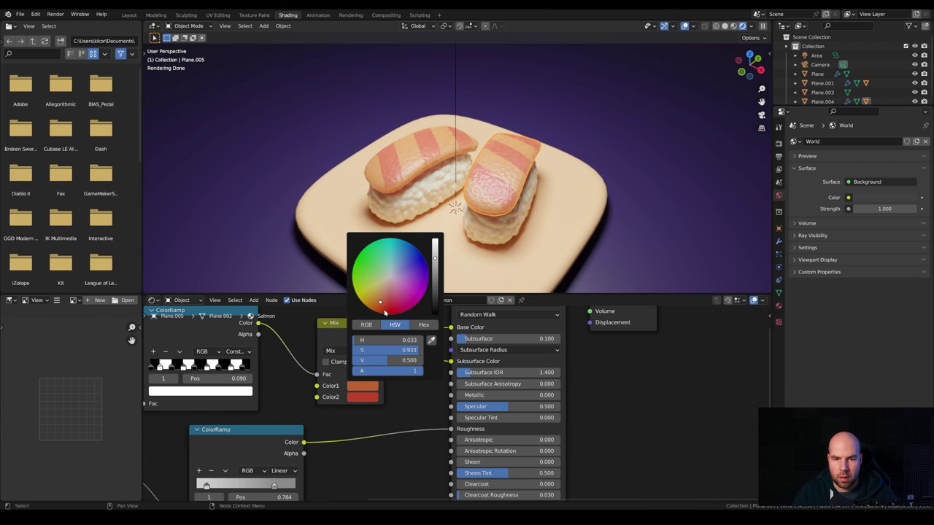
pyautogui.moveTo(388, 301); pyautogui.dragTo(385, 302)
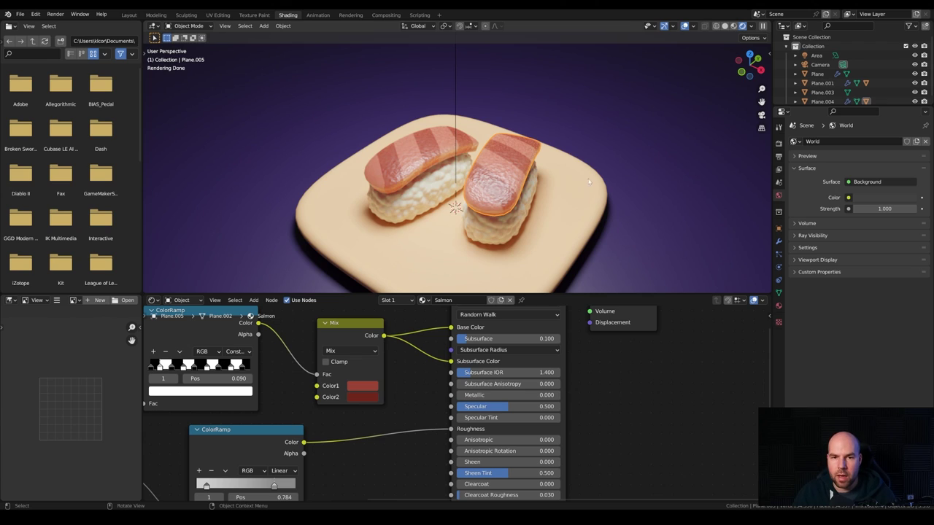
# Shift the Plate material's Base Color toward a yellower orange and return to the Layout workspace
pyautogui.moveTo(617, 157); pyautogui.dragTo(551, 215, button='middle')
pyautogui.click(551, 215)
pyautogui.click(530, 327)
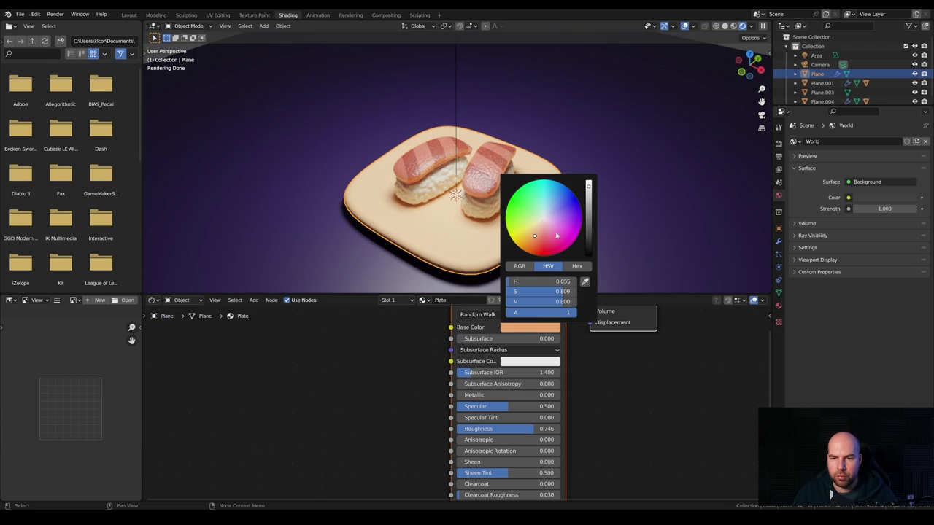
pyautogui.moveTo(522, 236); pyautogui.dragTo(530, 240)
pyautogui.click(128, 14)
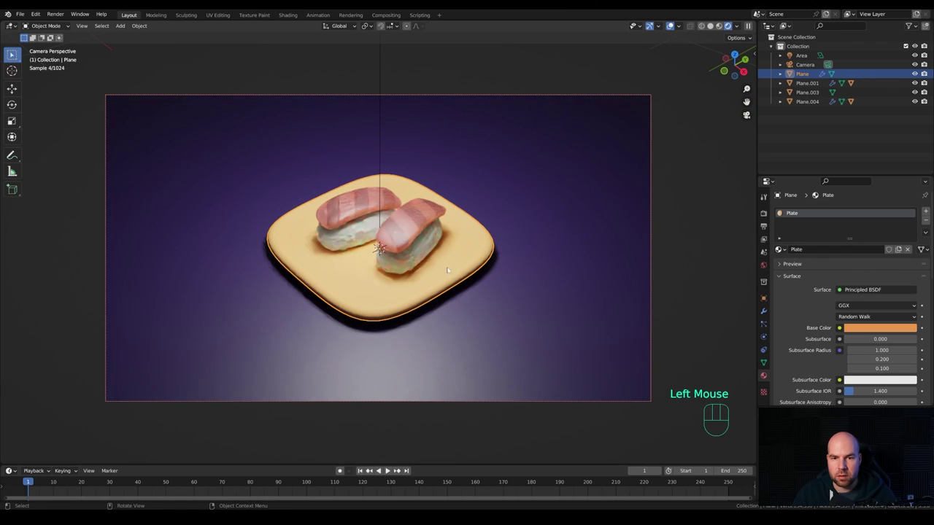
# Set the Roughness of the purple ground plane's material to 0.839
pyautogui.scroll(-2, 444, 246)
pyautogui.scroll(2, 452, 183)
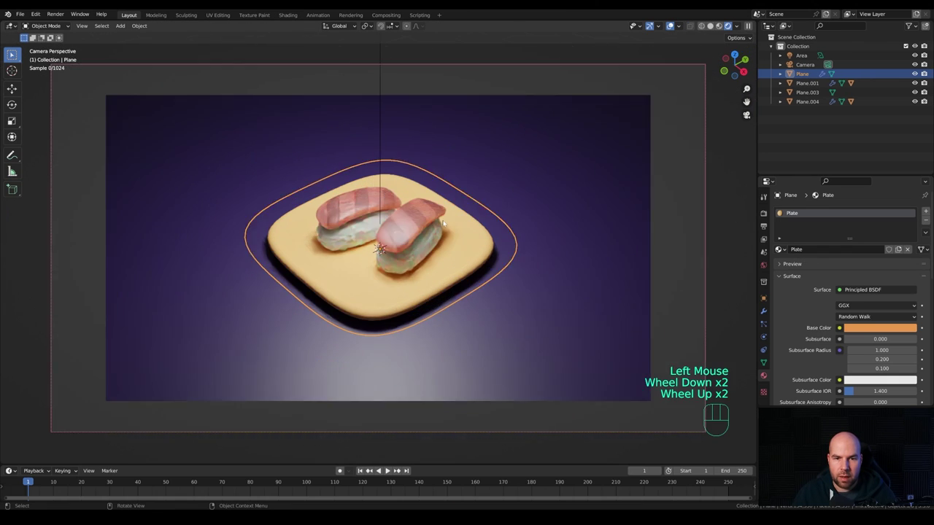
pyautogui.scroll(-2, 541, 234)
pyautogui.click(541, 234)
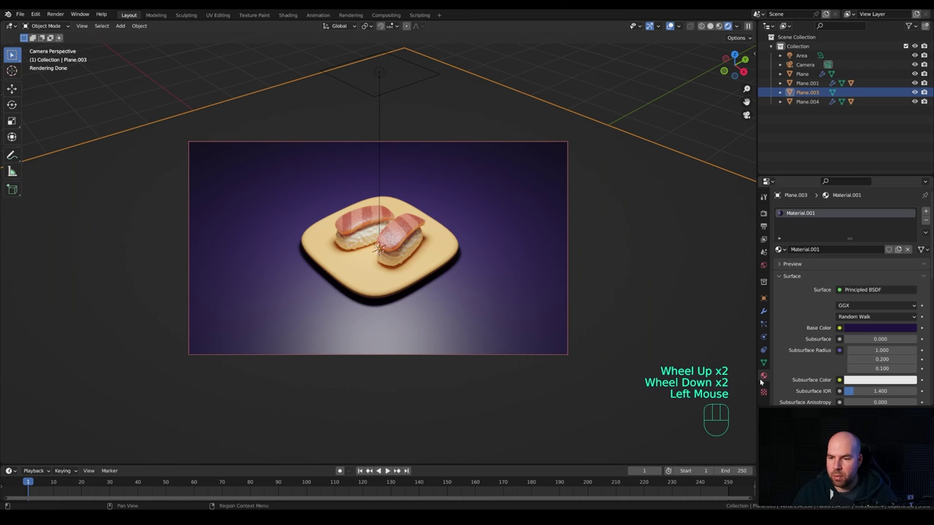
pyautogui.scroll(-2, 836, 360)
pyautogui.moveTo(855, 388); pyautogui.dragTo(880, 388)
pyautogui.scroll(1, 596, 281)
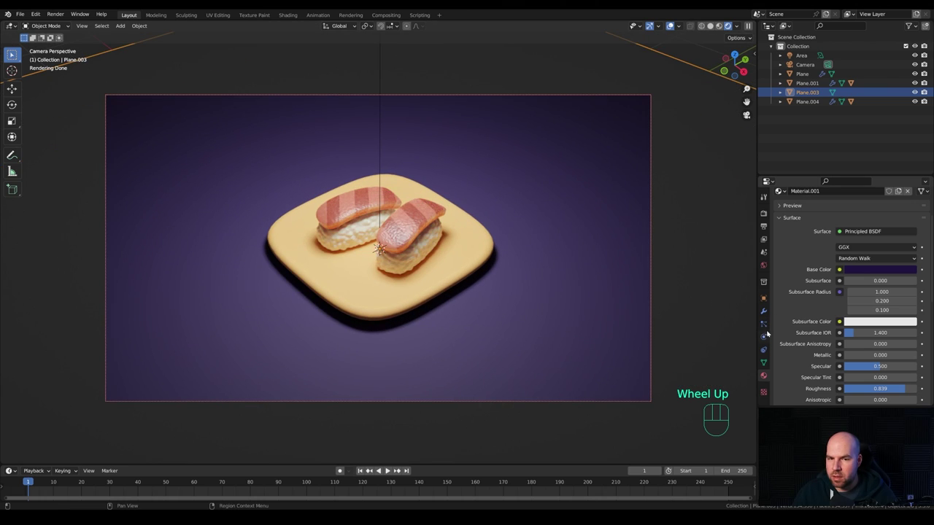
# Set the World background color to purple with H 0.690, S 0.735, V 0.357
pyautogui.click(763, 266)
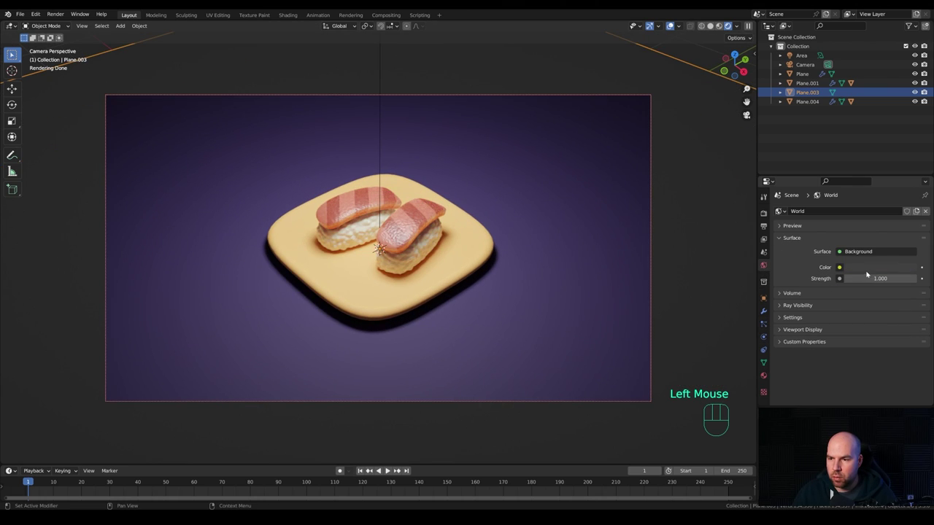
pyautogui.click(879, 267)
pyautogui.moveTo(909, 183); pyautogui.dragTo(909, 140)
pyautogui.moveTo(867, 168)
pyautogui.mouseDown()
pyautogui.moveTo(908, 159)
pyautogui.moveTo(883, 163)
pyautogui.mouseUp()
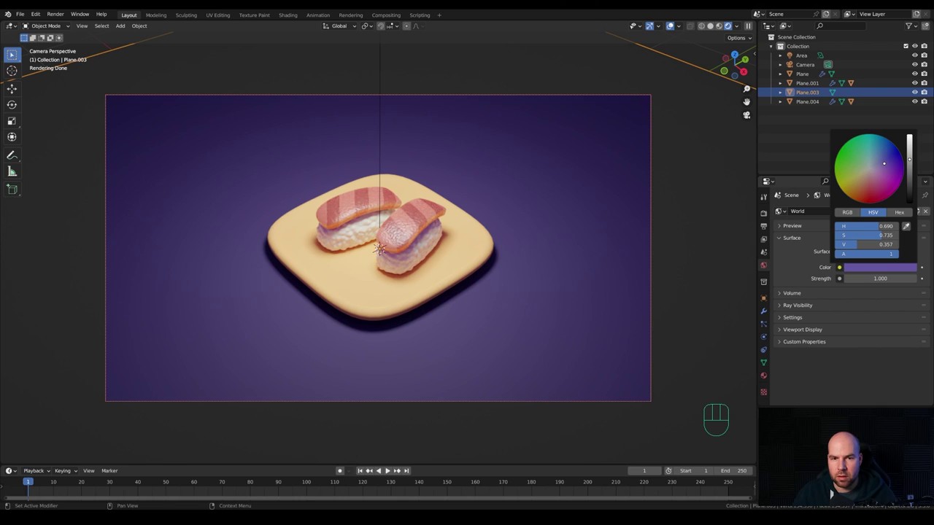
# Duplicate the area light above the tray and leave the copy in place
pyautogui.scroll(-2, 370, 170)
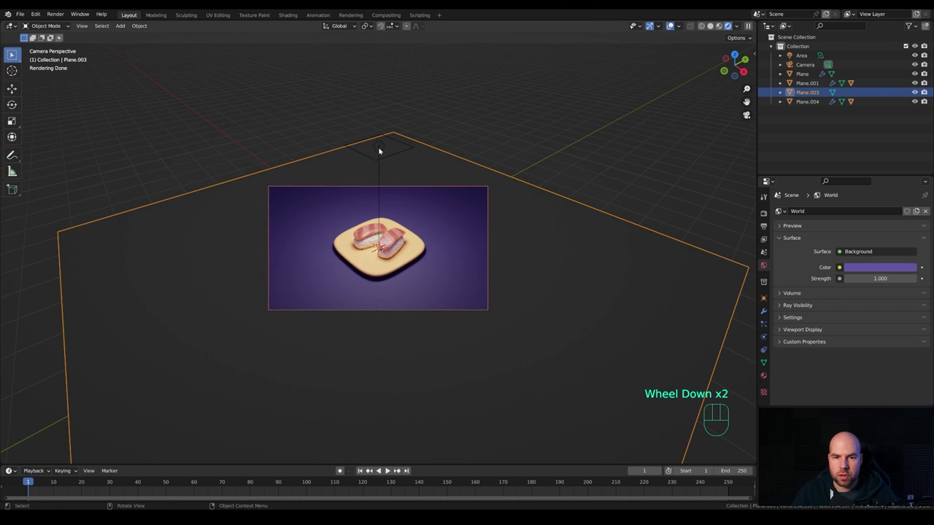
pyautogui.click(382, 149)
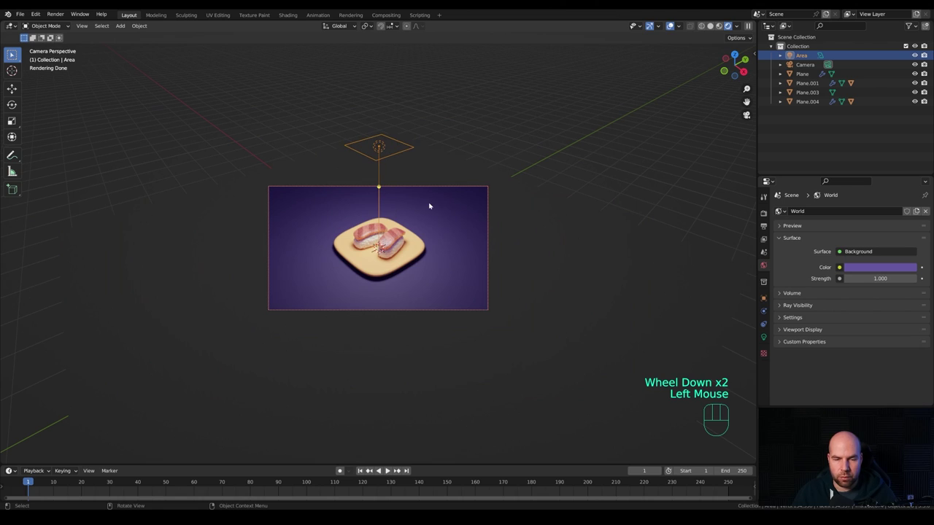
pyautogui.hotkey('shift', 'd')
pyautogui.rightClick(515, 207)
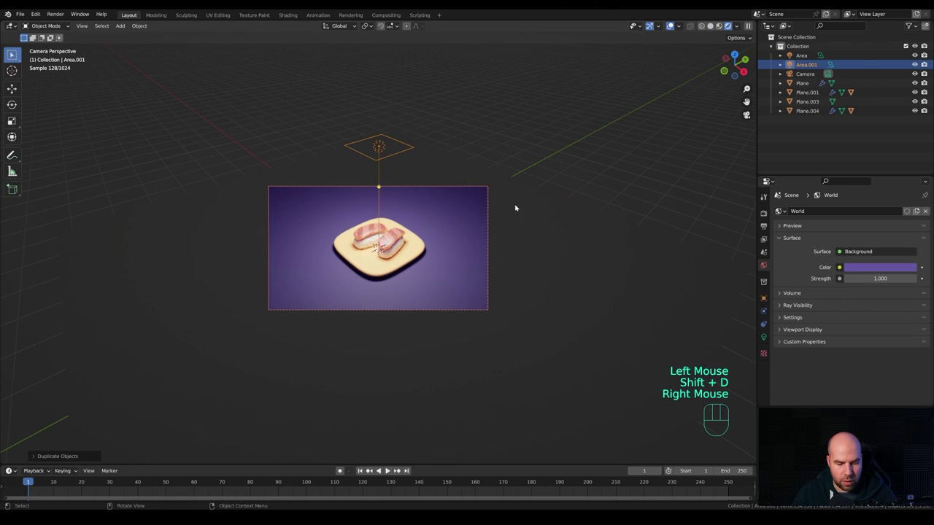
# Rotate the duplicated area light -45° about the global X axis, using the 3D cursor as the pivot
pyautogui.press('z')
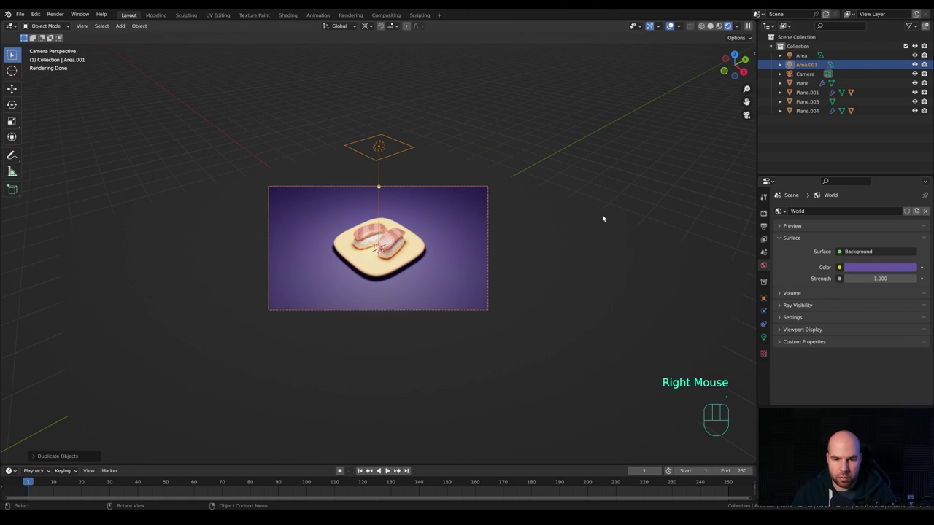
pyautogui.press('r')
pyautogui.press('x')
pyautogui.press('KP_4')
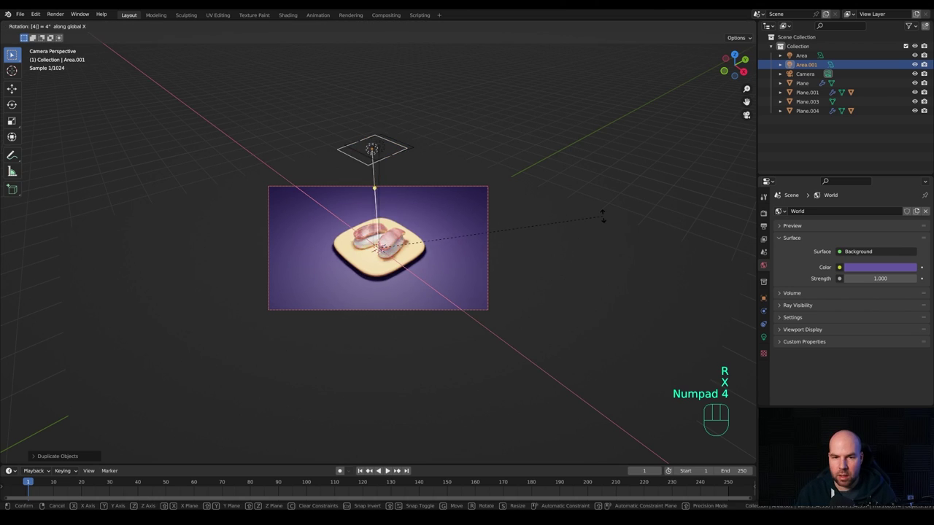
pyautogui.press('KP_5')
pyautogui.press('KP_Subtract')
pyautogui.press('KP_Enter')
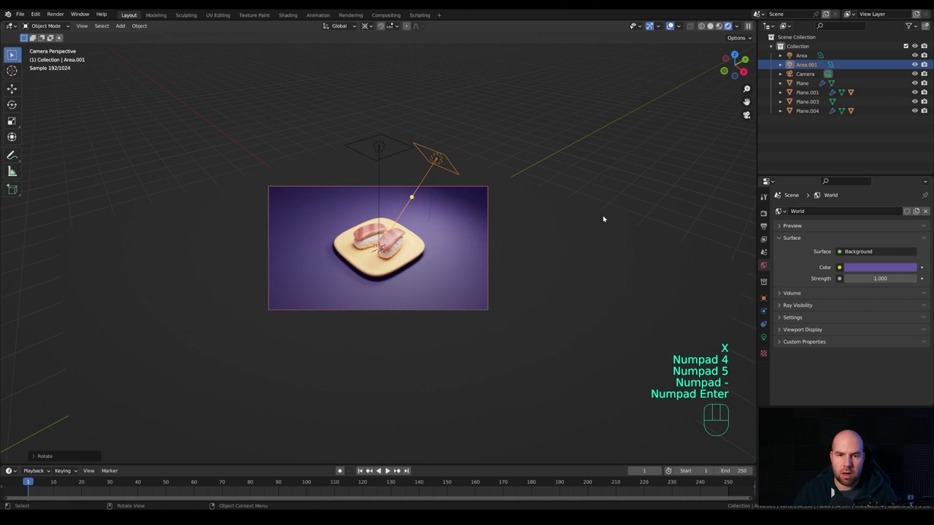
# Swing the duplicated light around the tray about the global Z axis and shift it slightly outward along its local Z axis
pyautogui.press('r')
pyautogui.press('z')
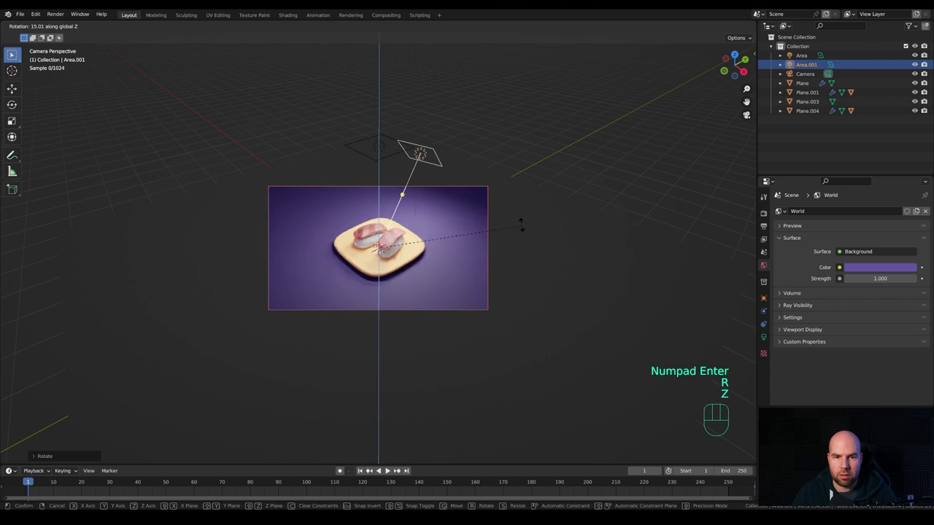
pyautogui.click(469, 223)
pyautogui.press('g')
pyautogui.press('z')
pyautogui.press('z')
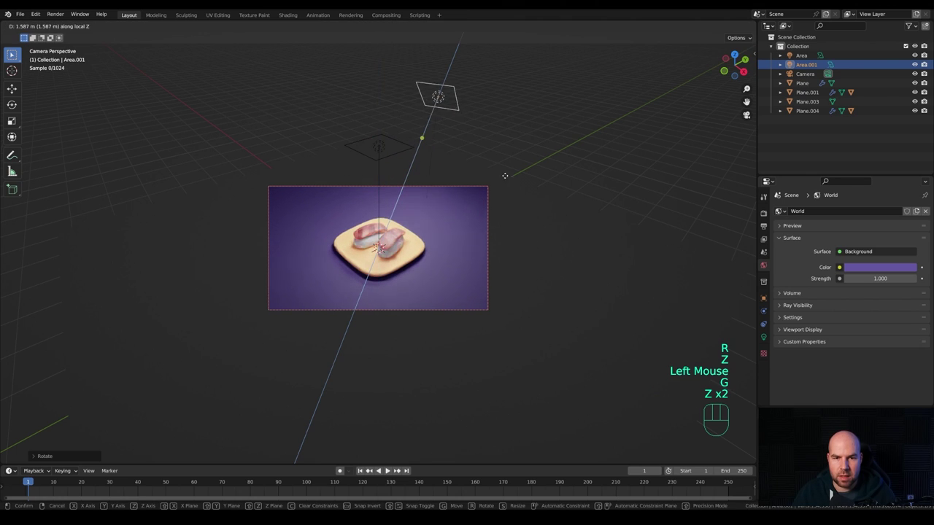
pyautogui.click(474, 225)
pyautogui.press('r')
pyautogui.press('z')
pyautogui.press('z')
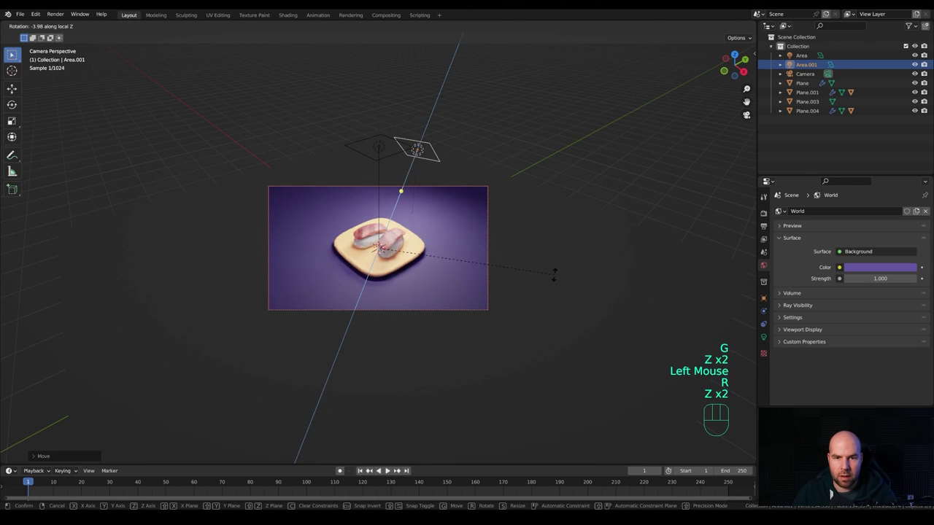
pyautogui.press('Escape')
# Rotate the duplicated light further about the global Z axis until it shines from behind the tray
pyautogui.press('r')
pyautogui.press('z')
pyautogui.click(430, 229)
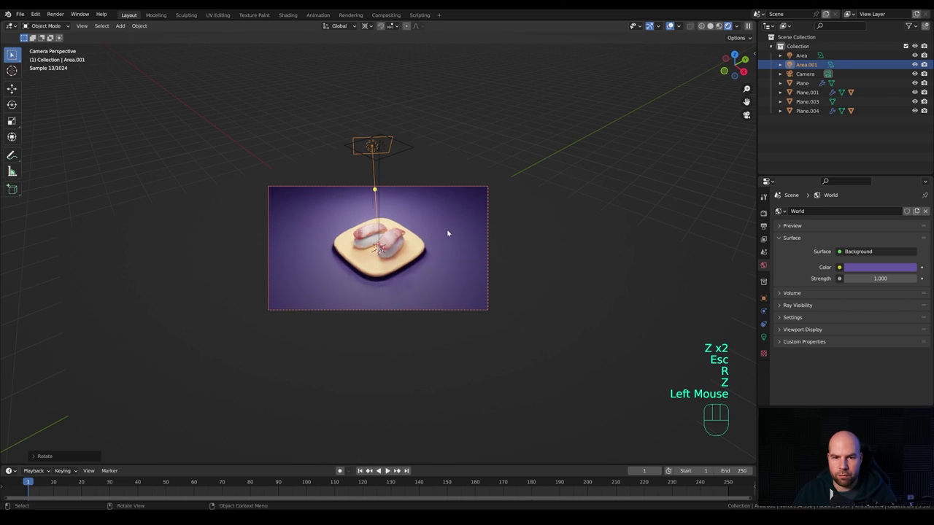
# Give the duplicated area light behind the tray a warm orange color with hue 0.064, saturation about 0.88 and value 1
pyautogui.scroll(2, 424, 241)
pyautogui.click(762, 336)
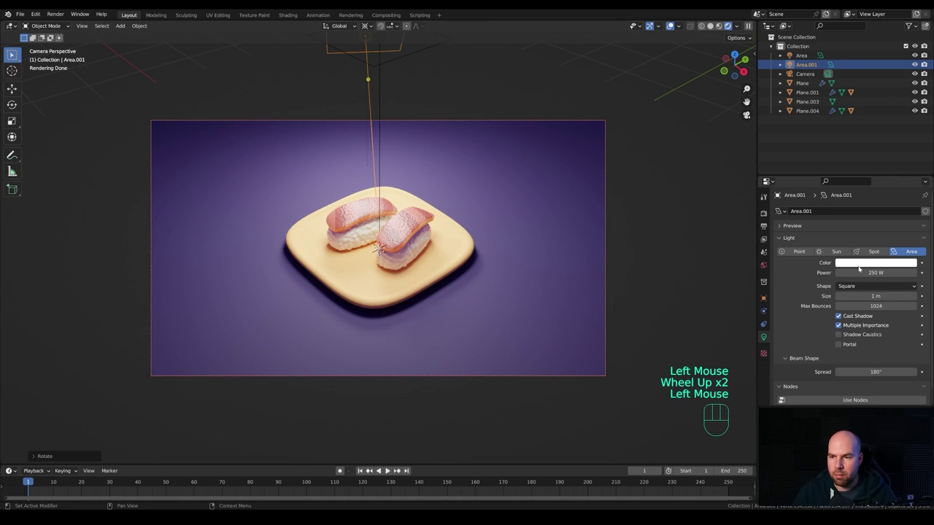
pyautogui.click(875, 263)
pyautogui.moveTo(871, 183); pyautogui.dragTo(857, 191)
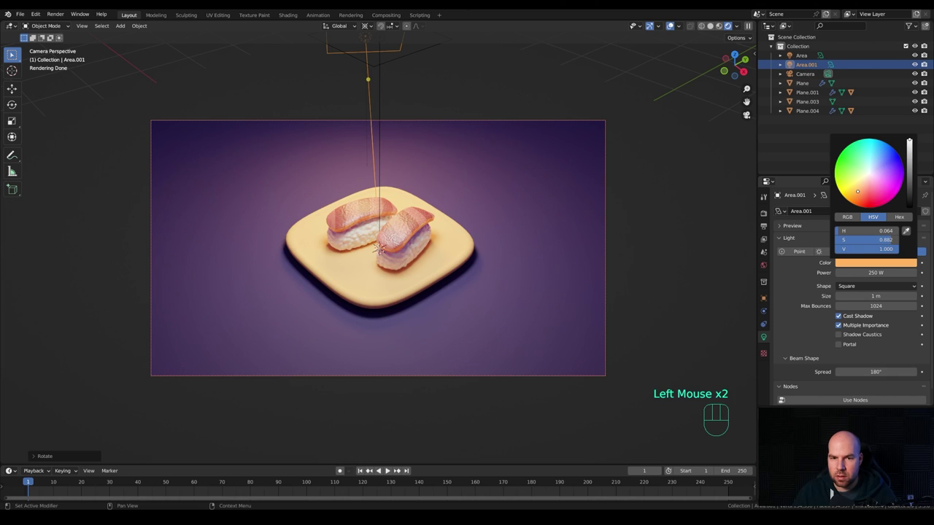
# Move the camera about 1.46 m closer to the sushi tray along its local Z axis
pyautogui.click(532, 122)
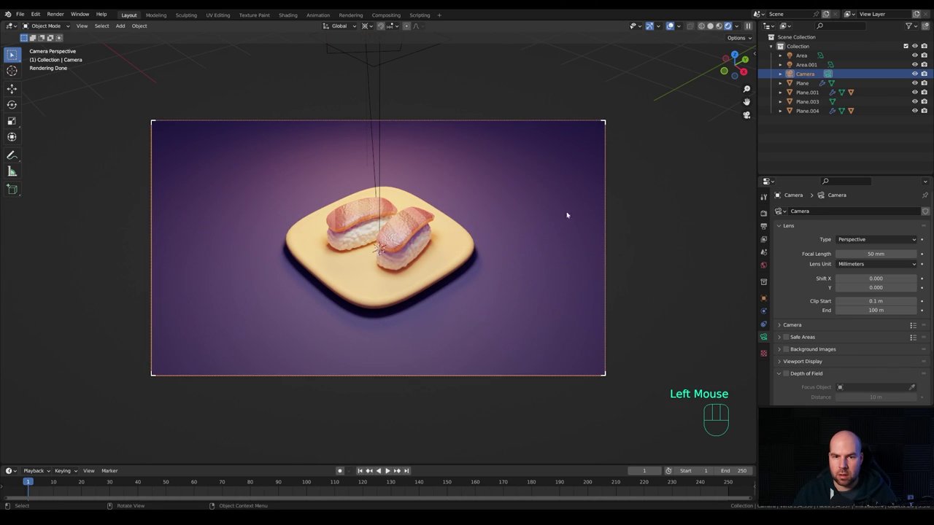
pyautogui.press('g')
pyautogui.press('z')
pyautogui.press('z')
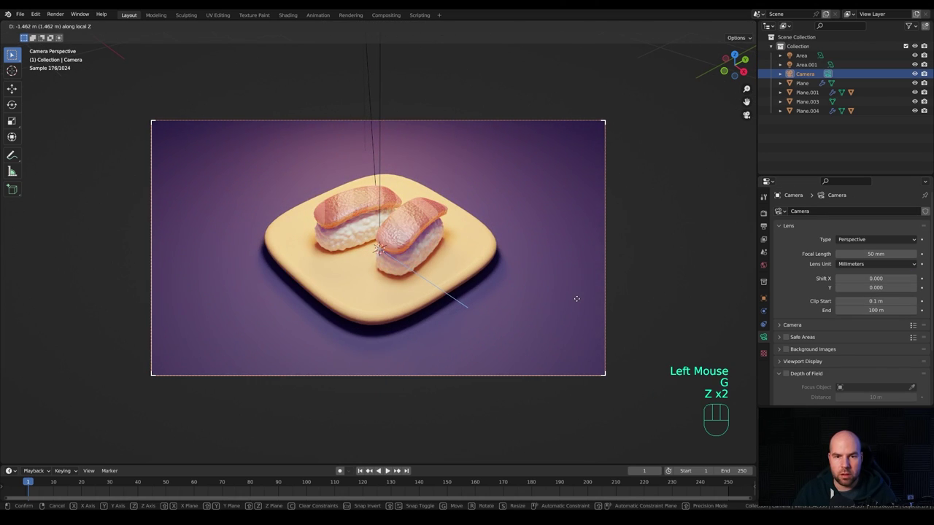
pyautogui.click(576, 298)
# Enlarge the original square area light above the tray to a size of 2.8 m
pyautogui.scroll(-2, 405, 235)
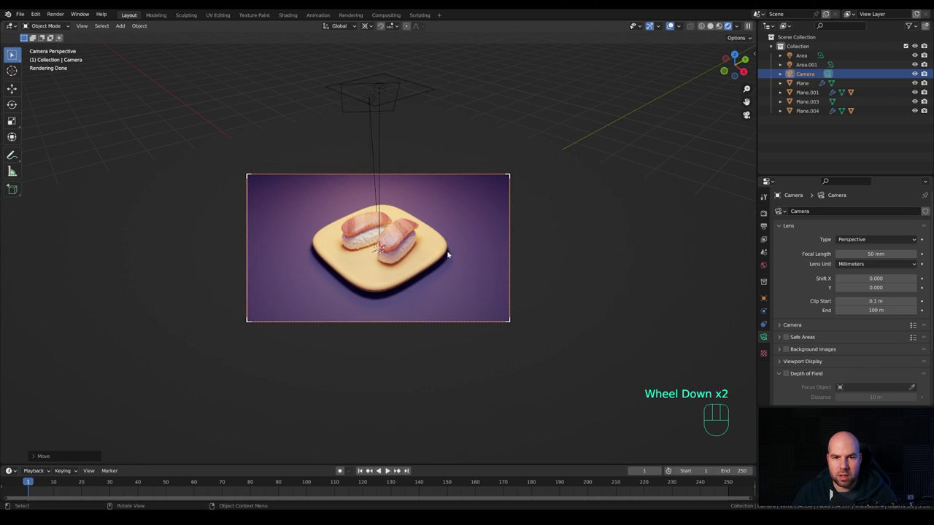
pyautogui.click(417, 98)
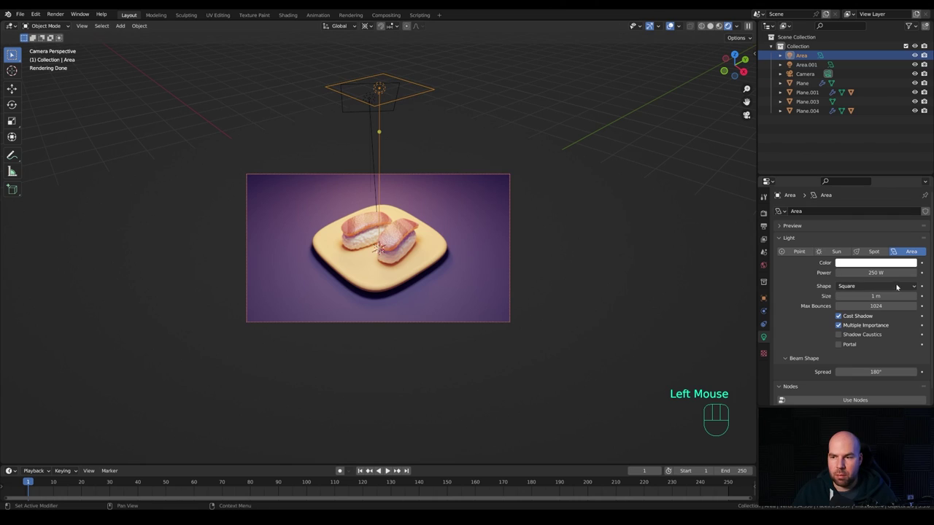
pyautogui.moveTo(440, 85); pyautogui.dragTo(694, 127)
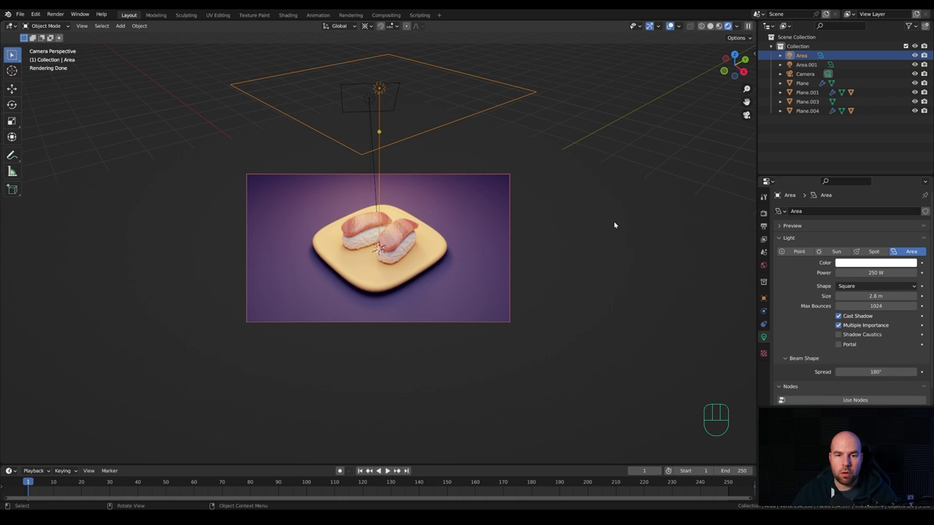
pyautogui.scroll(3, 615, 225)
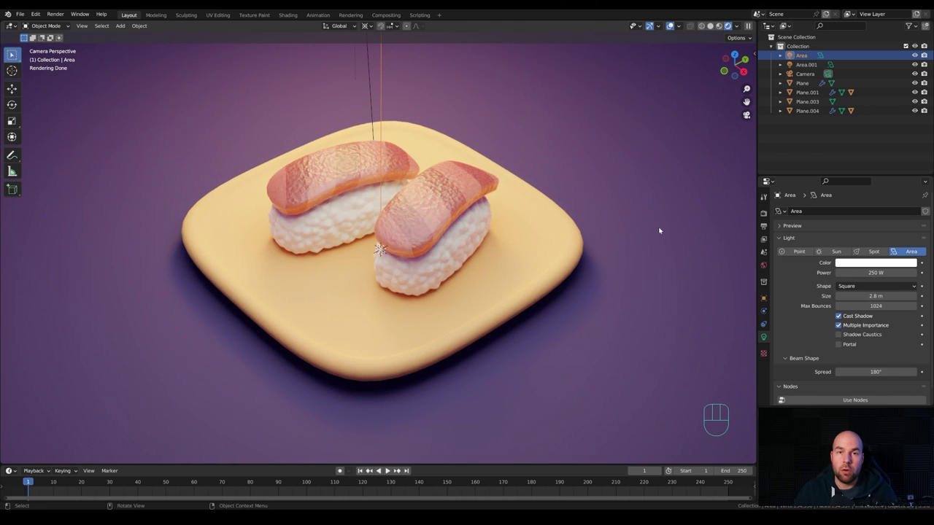